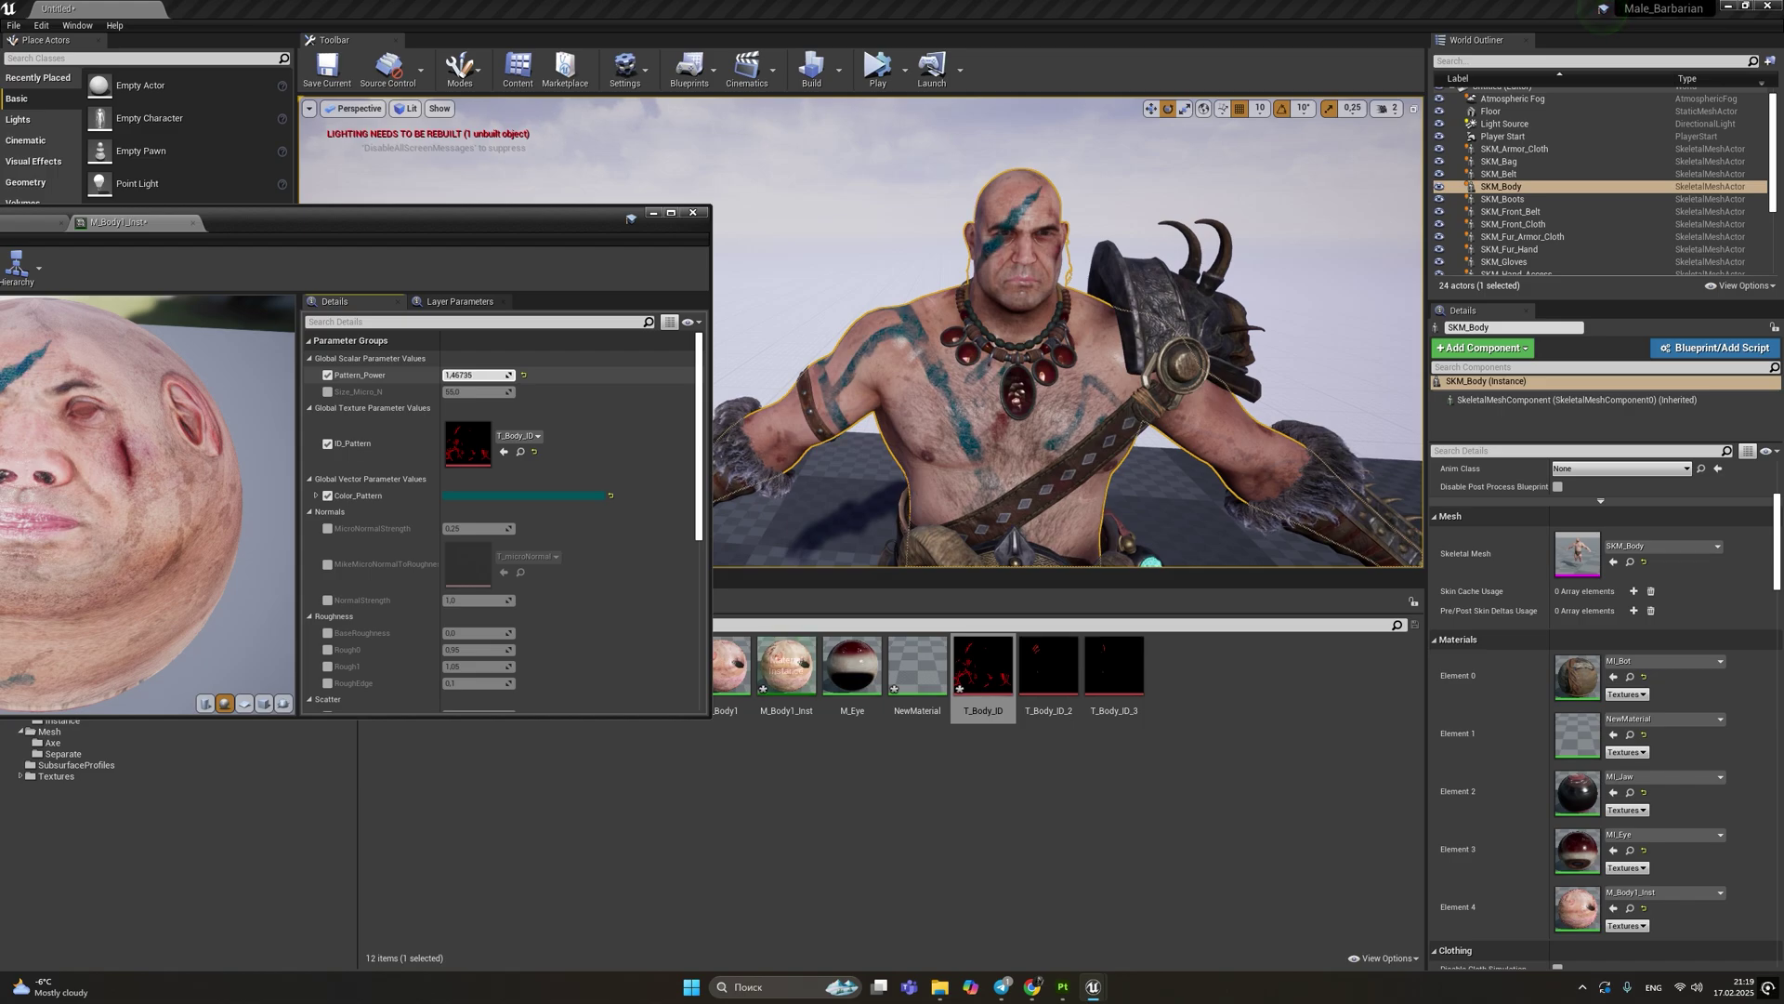
# Cycle the ID_Pattern texture through T_Body_ID_2, T_Body_ID_3 and back to T_Body_ID to compare the patterns on the character
pyautogui.click(1048, 665)
pyautogui.moveTo(1048, 664); pyautogui.dragTo(465, 442)
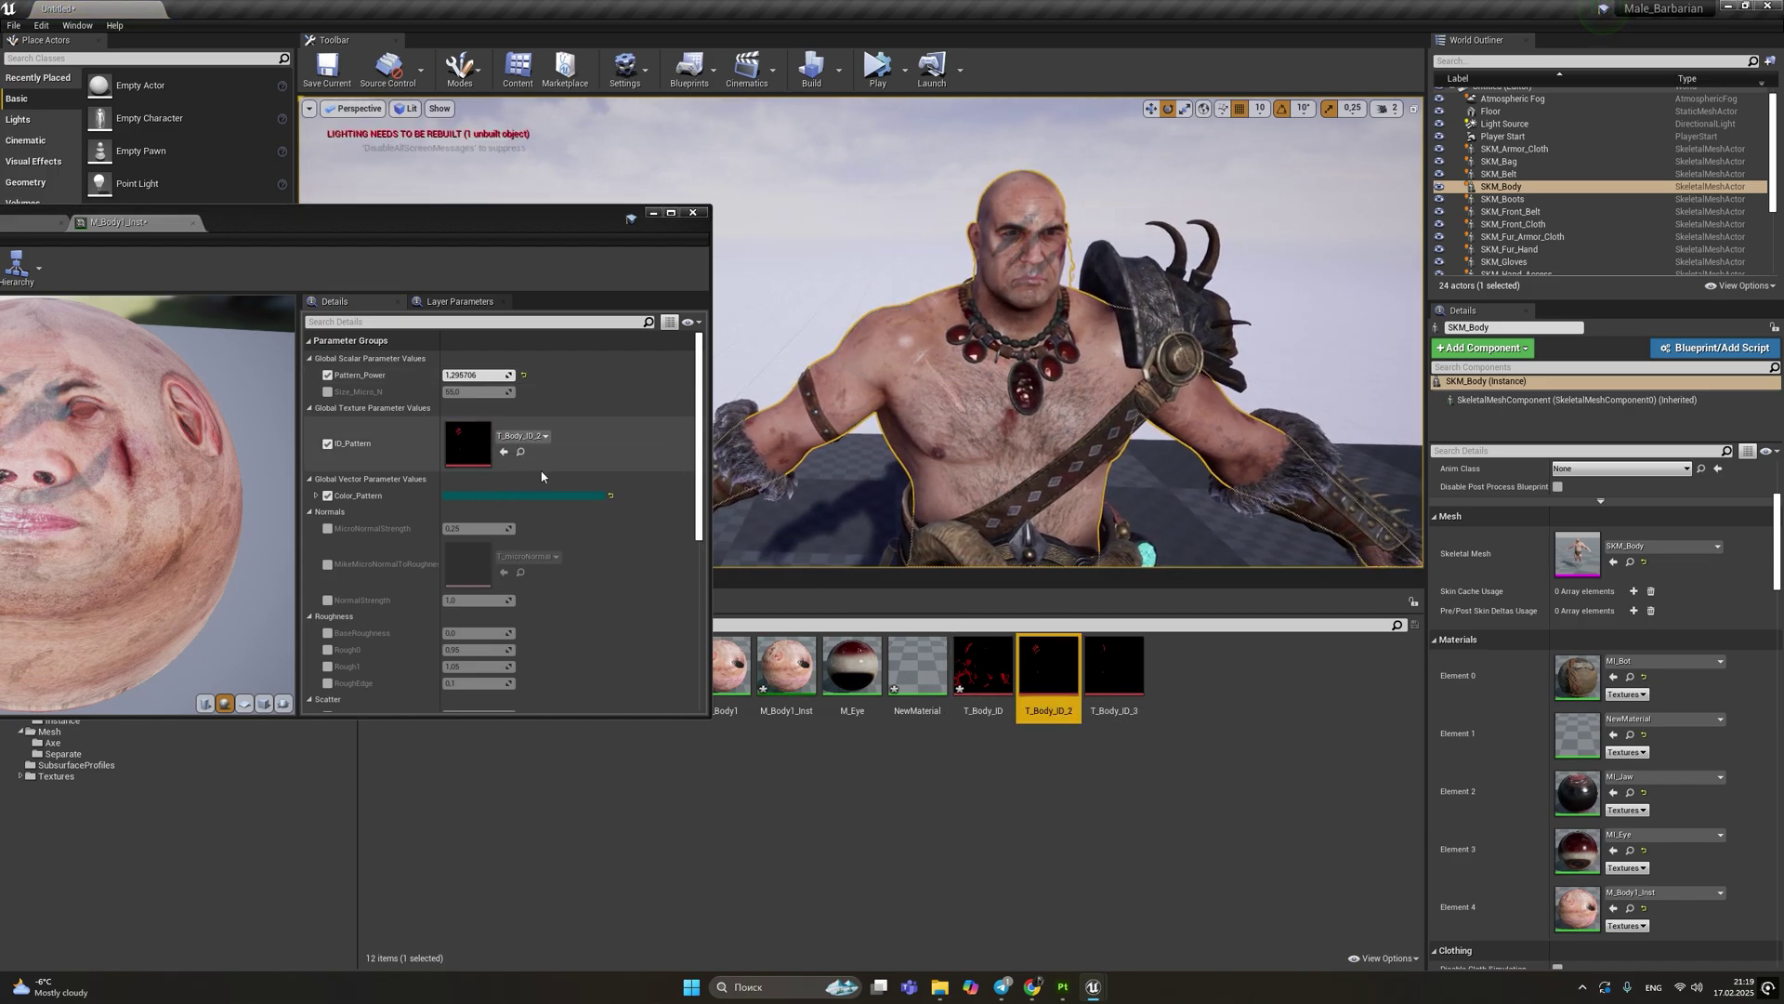
pyautogui.moveTo(1114, 664); pyautogui.dragTo(461, 438)
pyautogui.moveTo(982, 665); pyautogui.dragTo(465, 441)
pyautogui.moveTo(836, 371); pyautogui.dragTo(878, 334, button='right')
pyautogui.press('w')
pyautogui.moveTo(1002, 347); pyautogui.dragTo(963, 386, button='right')
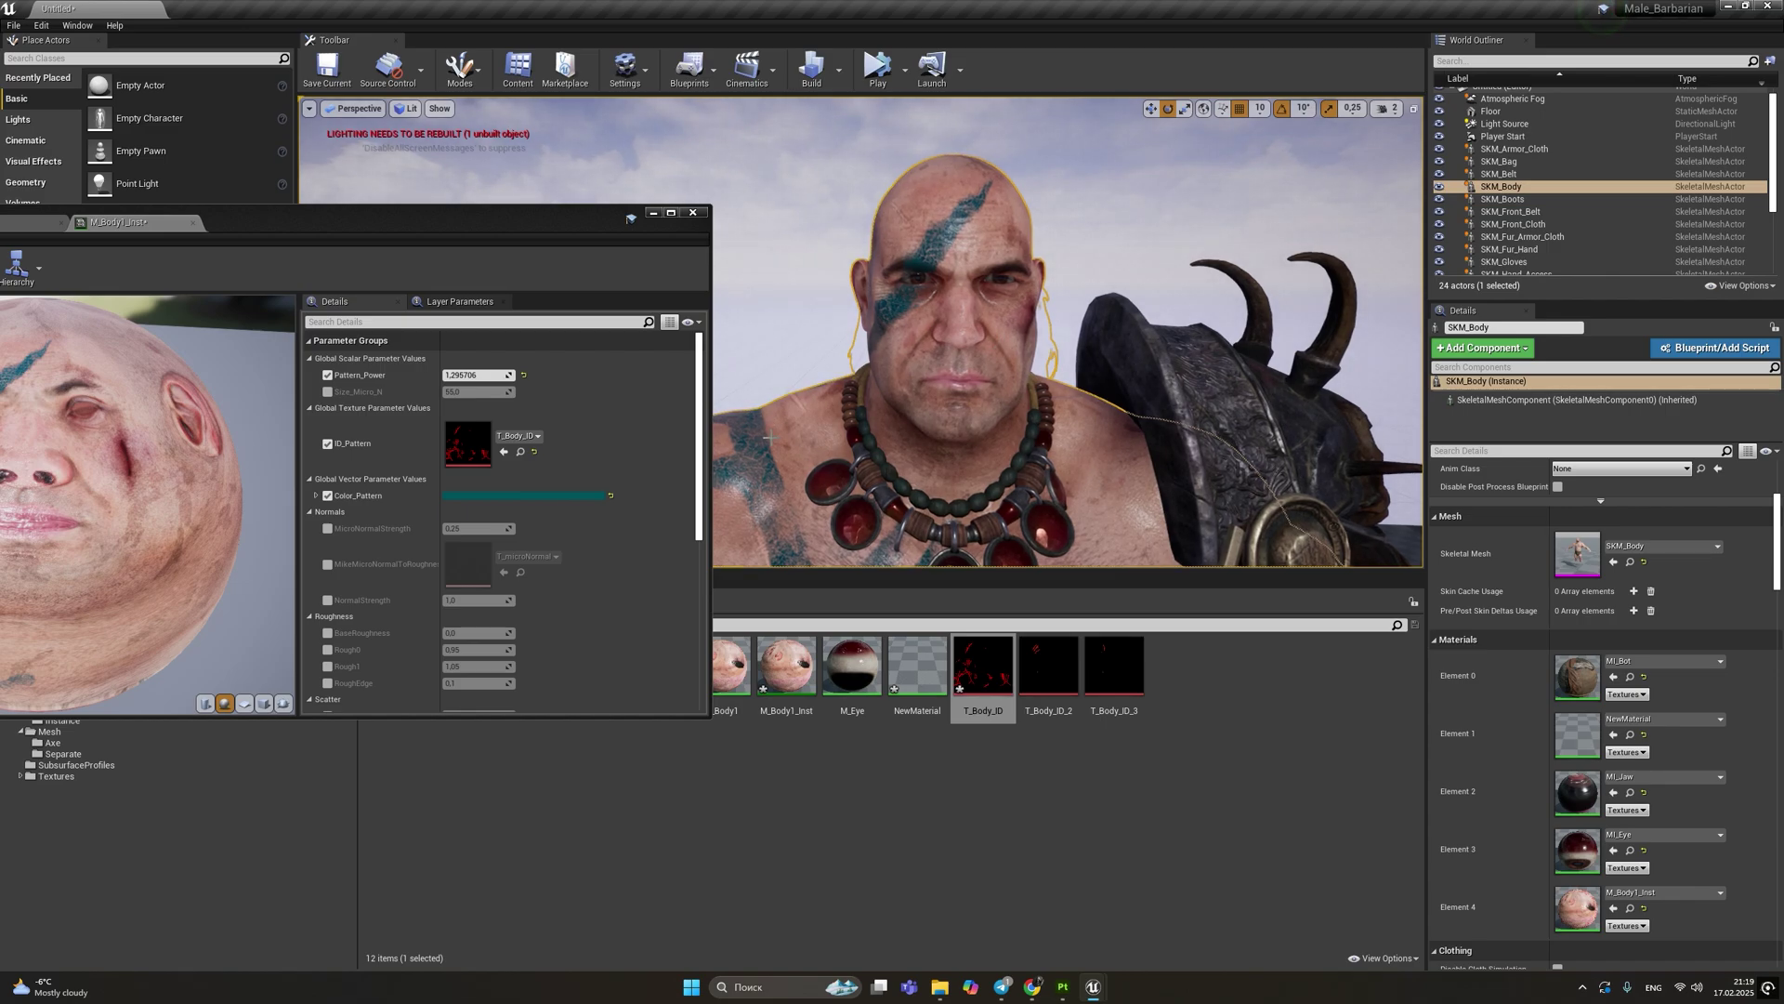
pyautogui.scroll(-3, 770, 437)
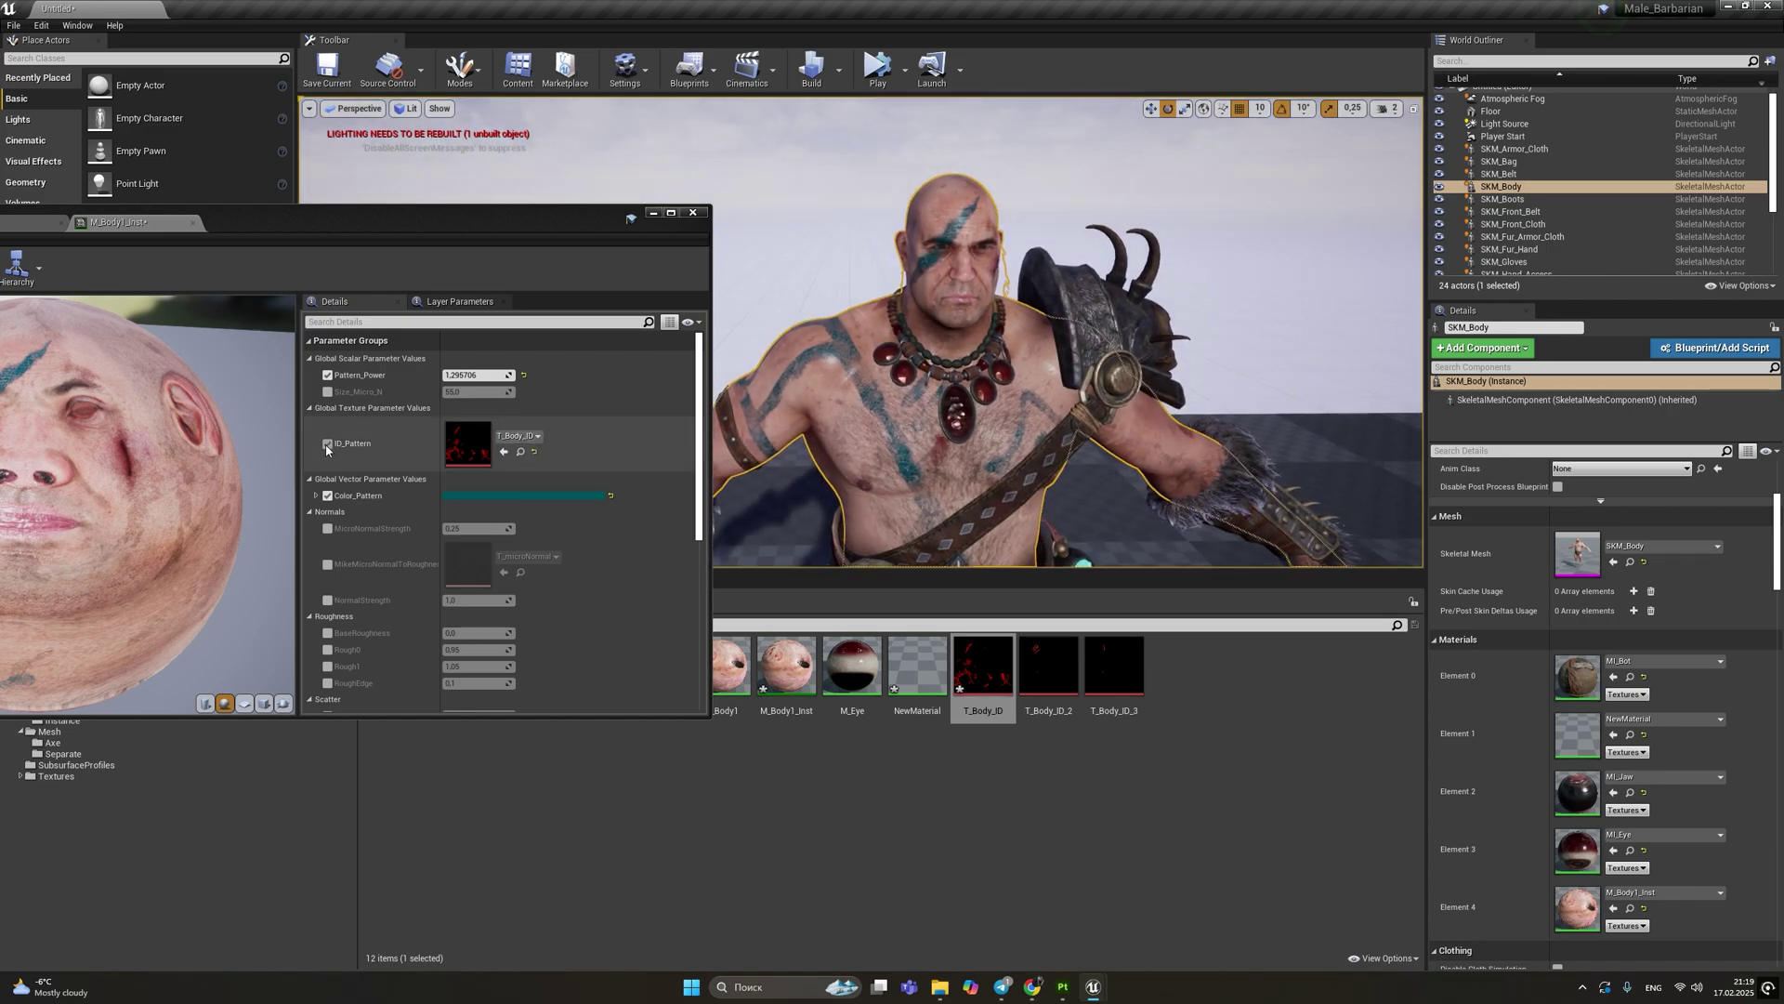
pyautogui.click(327, 445)
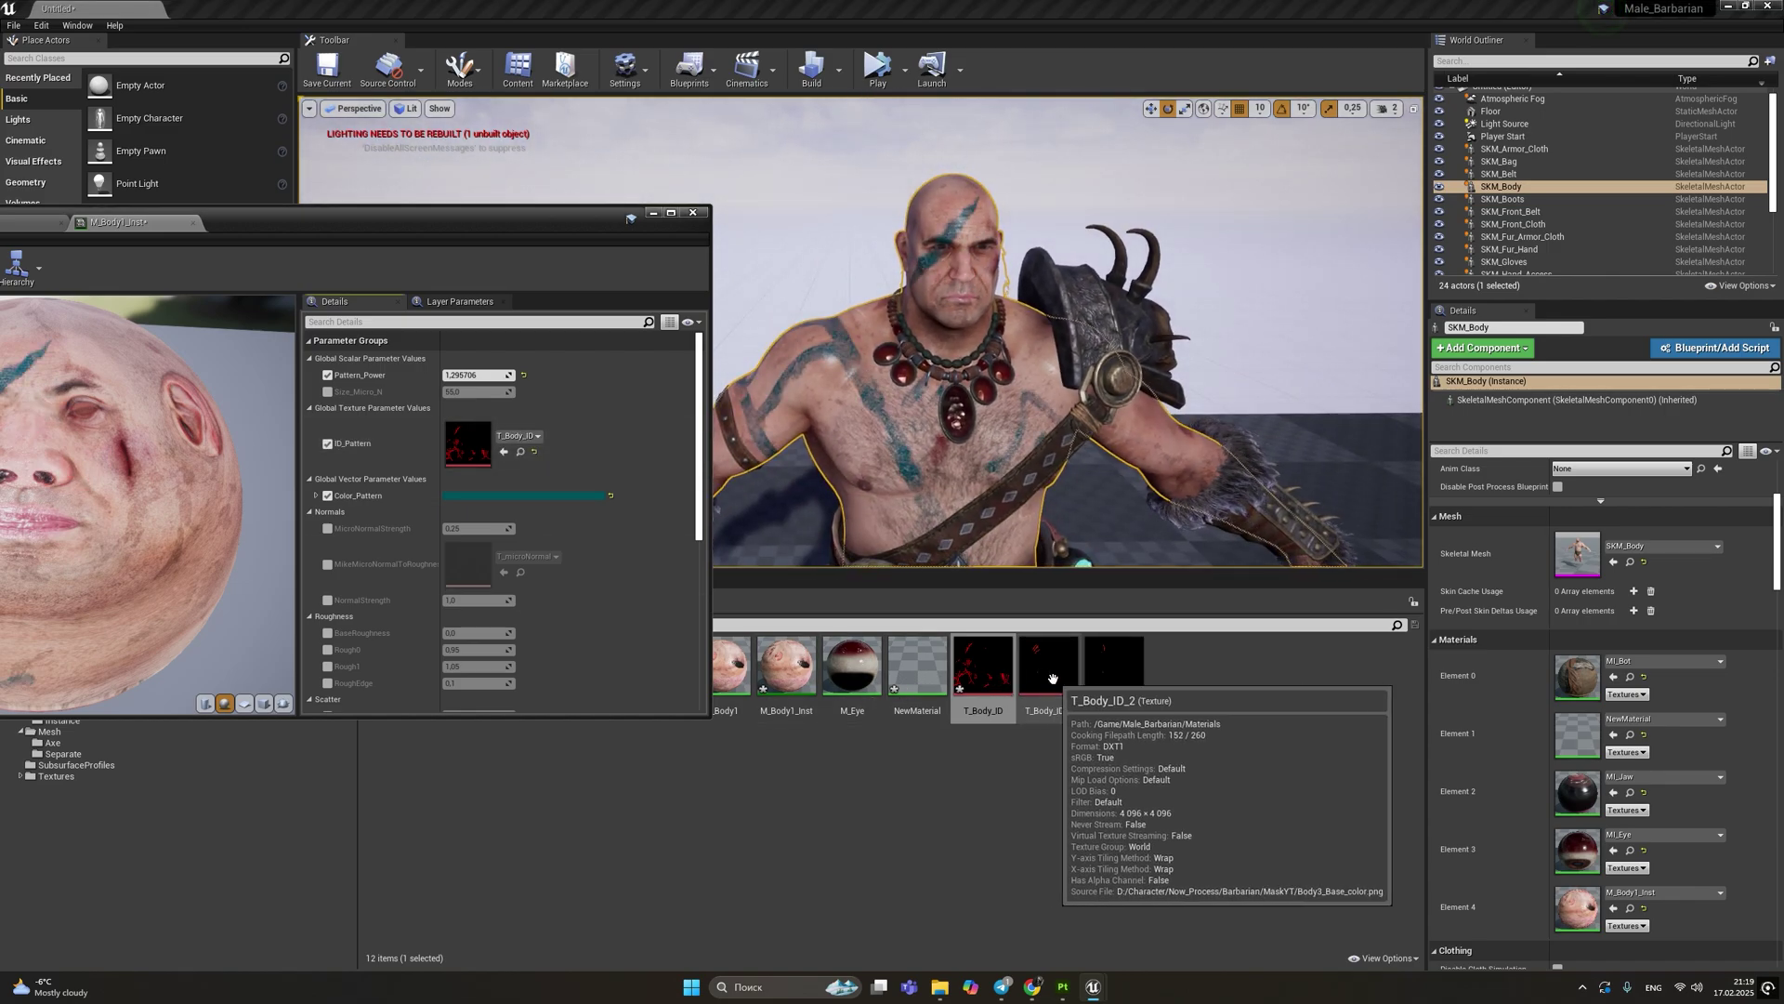
pyautogui.moveTo(1053, 678); pyautogui.dragTo(485, 448)
pyautogui.moveTo(1115, 669); pyautogui.dragTo(478, 446)
pyautogui.moveTo(983, 667); pyautogui.dragTo(477, 446)
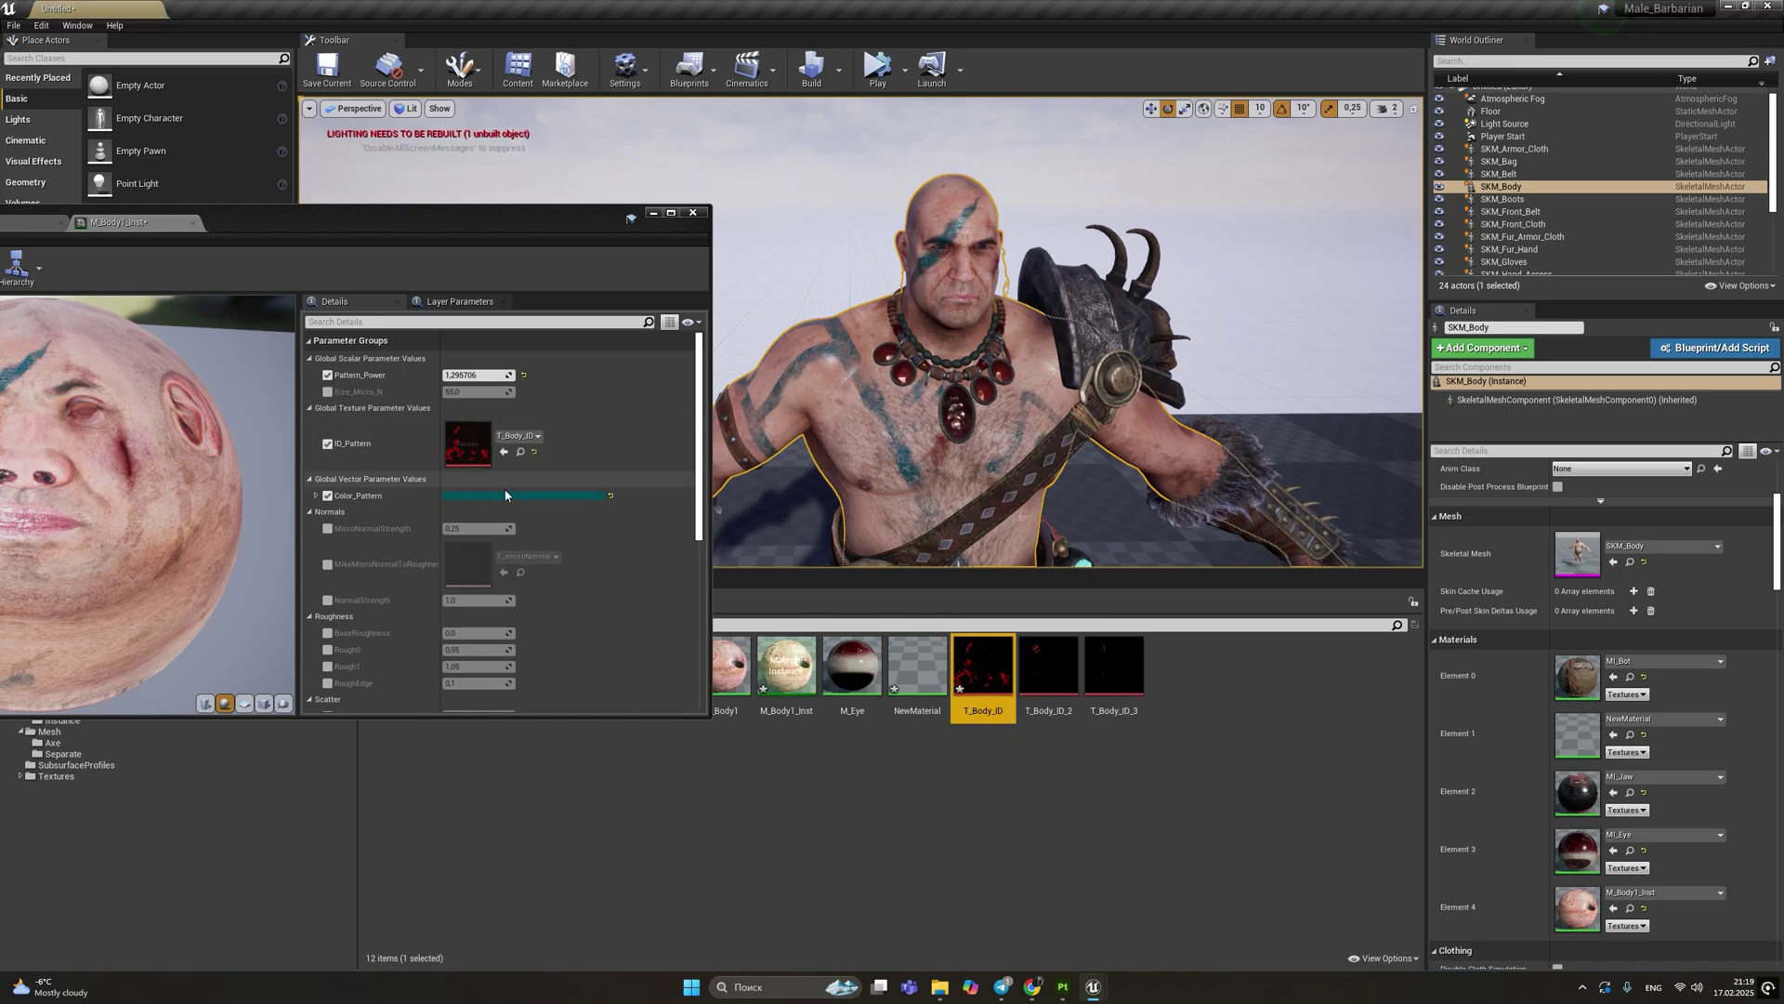
# Adjust the Color_Pattern parameter to a different colour for the body pattern
pyautogui.click(504, 495)
pyautogui.moveTo(651, 614)
pyautogui.mouseDown()
pyautogui.moveTo(693, 615)
pyautogui.moveTo(660, 673)
pyautogui.moveTo(578, 680)
pyautogui.moveTo(599, 611)
pyautogui.mouseUp()
pyautogui.moveTo(715, 624)
pyautogui.mouseDown()
pyautogui.moveTo(716, 546)
pyautogui.moveTo(723, 697)
pyautogui.moveTo(694, 585)
pyautogui.mouseUp()
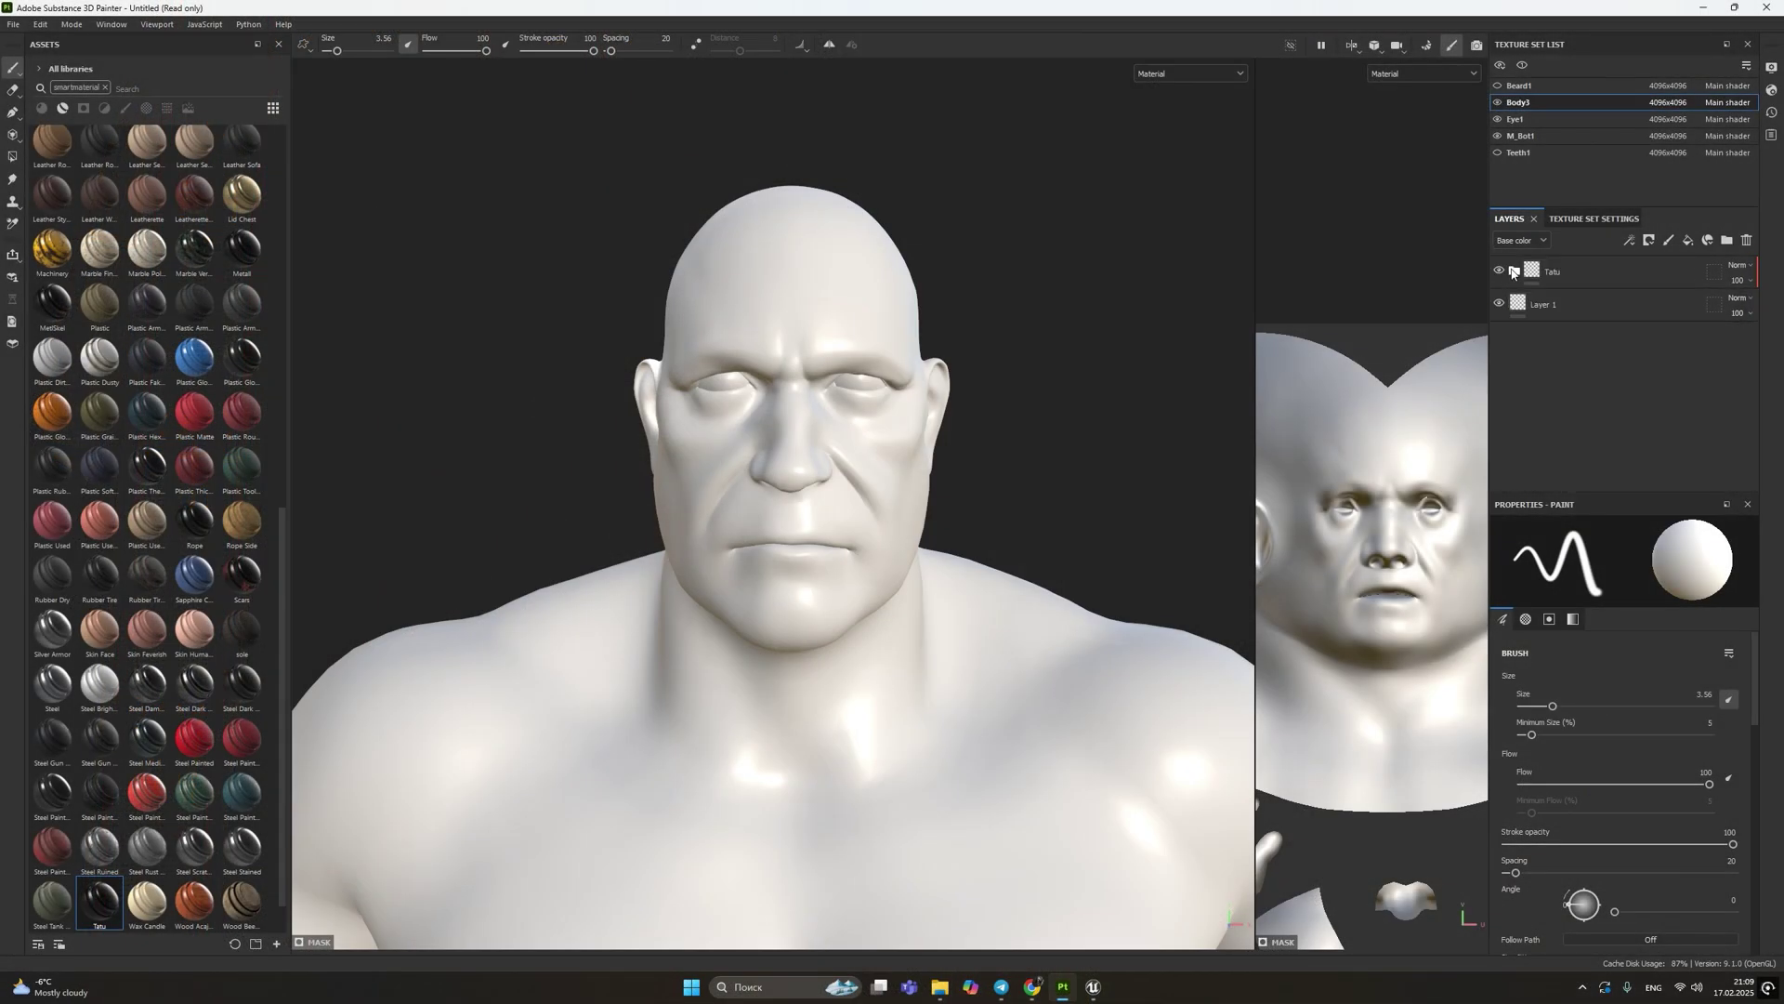
# In Substance 3D Painter, add a fill layer above Layer 1 and set its base color to black
pyautogui.click(1689, 241)
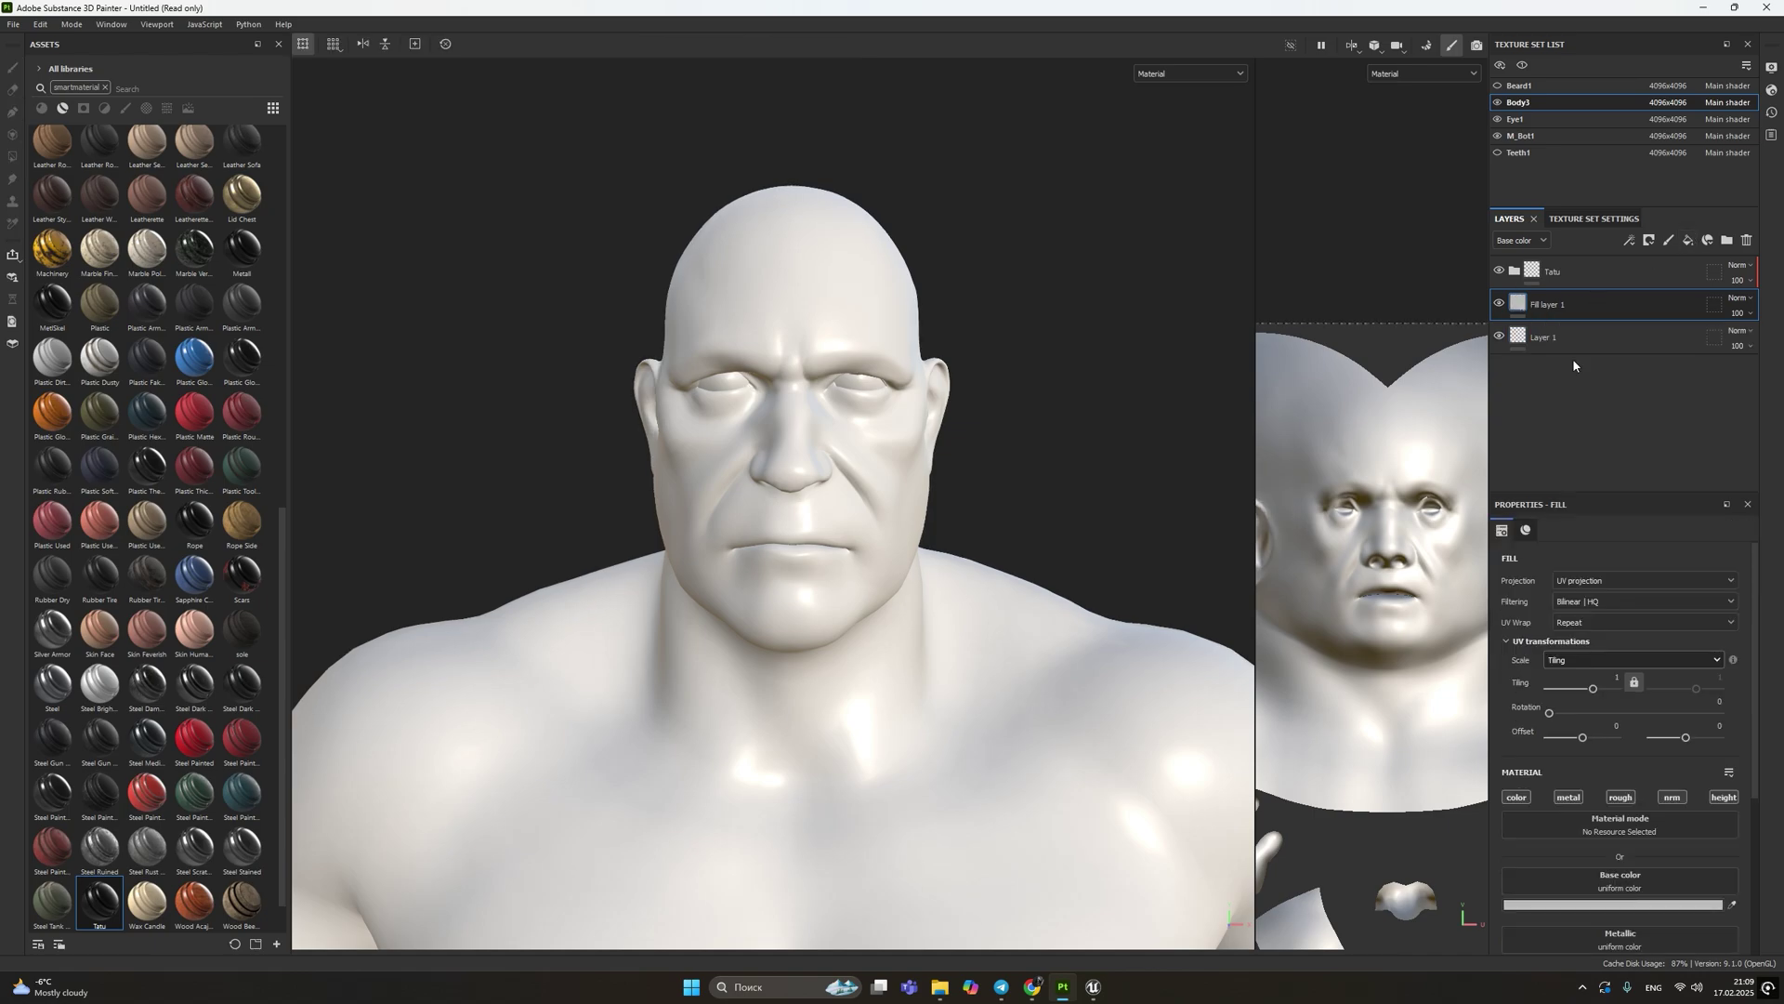
pyautogui.click(1592, 907)
pyautogui.moveTo(1423, 589); pyautogui.dragTo(1391, 607)
pyautogui.click(1564, 406)
# Set the base color of the Patch layer in the Tatu folder to red, FF0000
pyautogui.click(1514, 272)
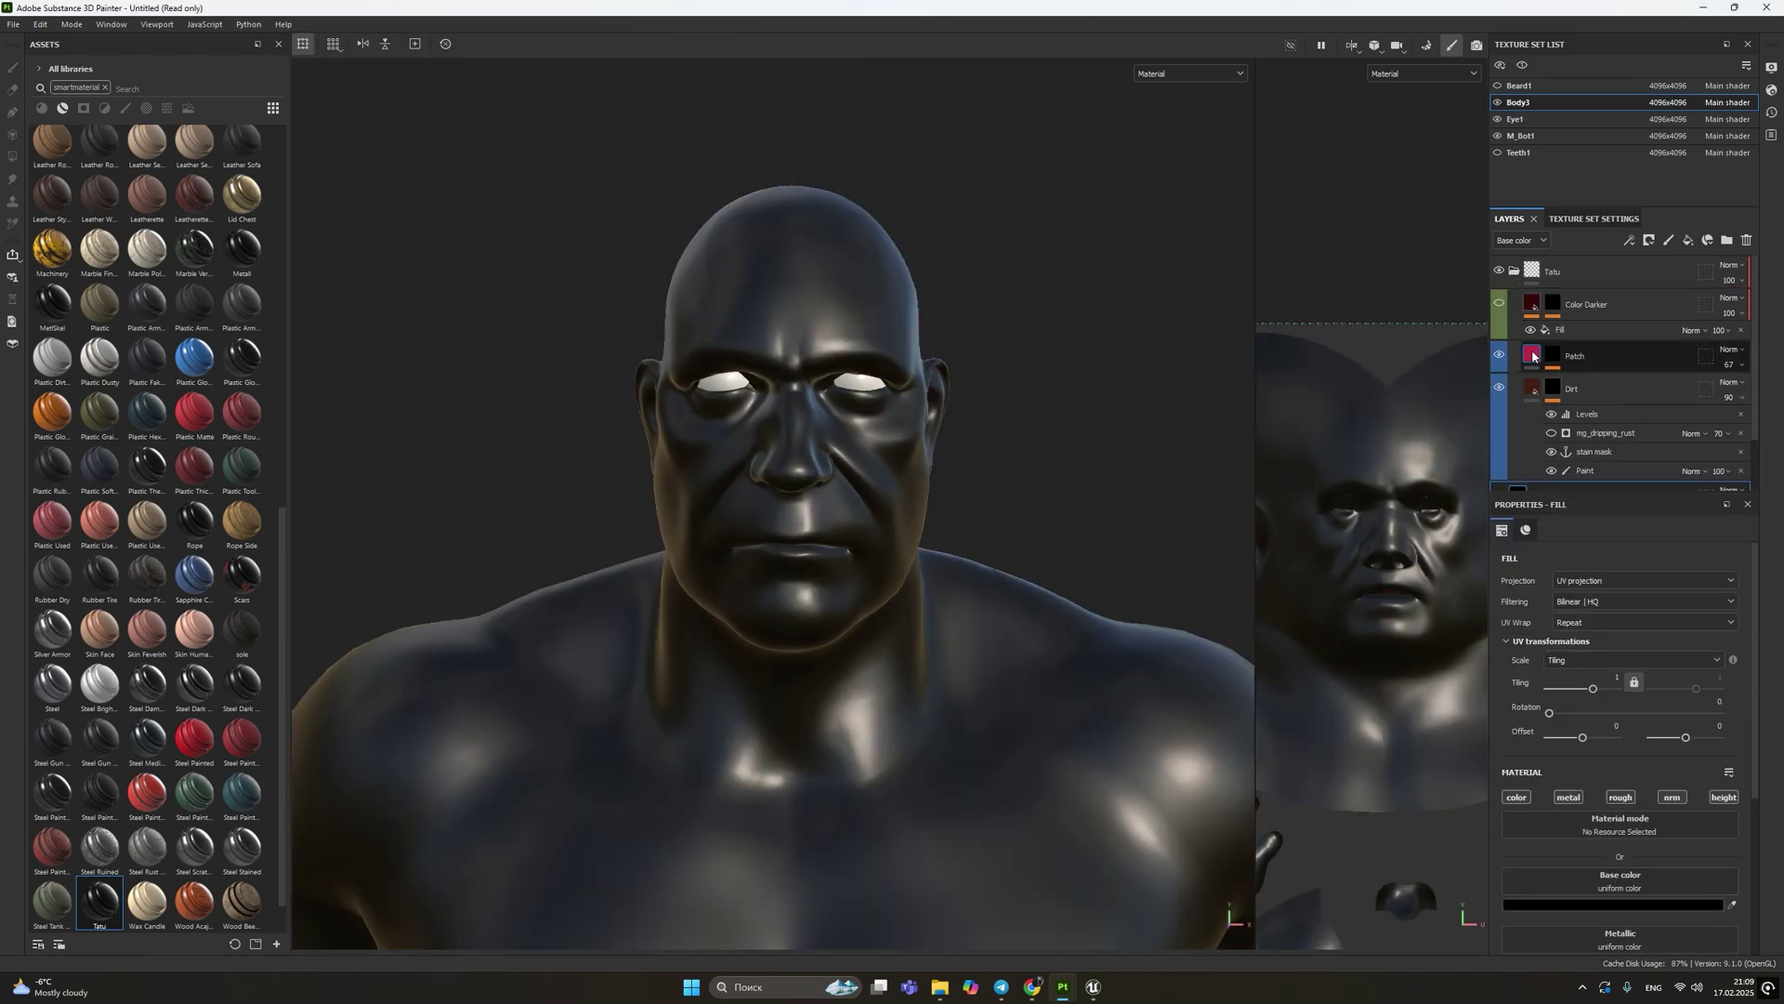
pyautogui.scroll(-1, 1582, 427)
pyautogui.click(1533, 314)
pyautogui.click(1665, 907)
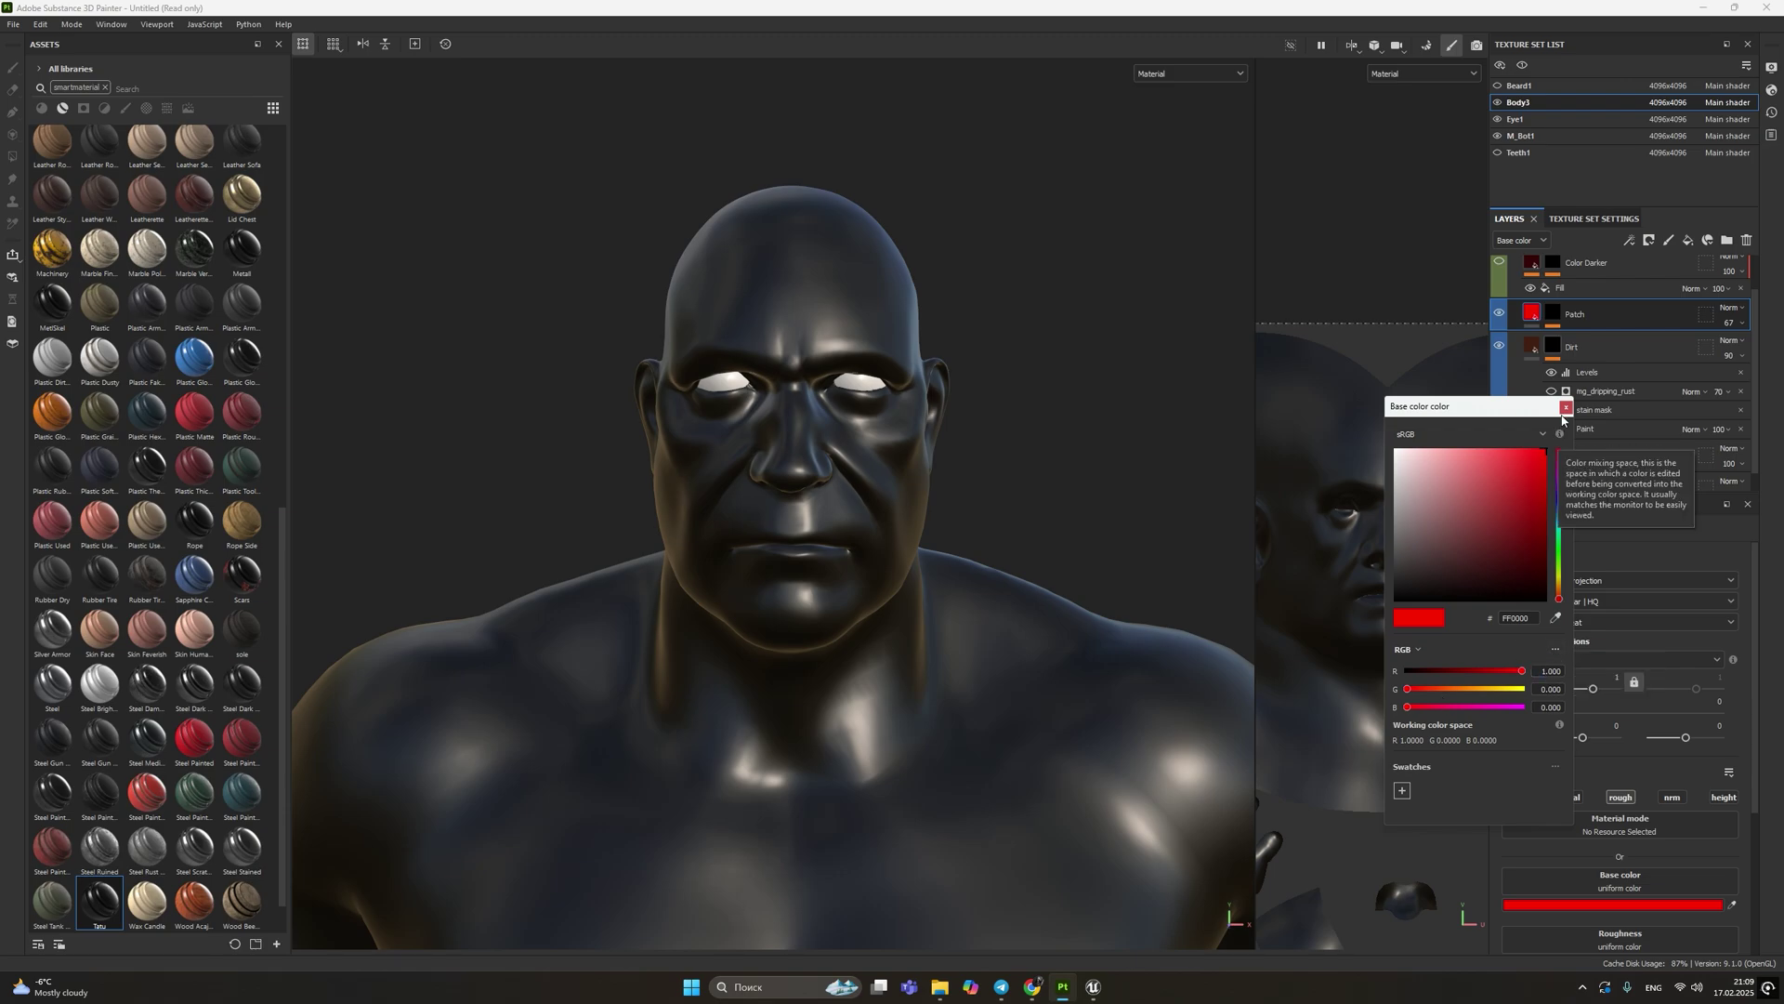
pyautogui.click(1566, 408)
# Paint three red diagonal stripes across the face in the Paint effect of the Dirt layer's mask
pyautogui.click(1575, 427)
pyautogui.keyDown('alt'); pyautogui.moveTo(805, 294); pyautogui.dragTo(664, 446); pyautogui.keyUp('alt')
pyautogui.keyDown('alt'); pyautogui.moveTo(720, 439); pyautogui.dragTo(704, 448); pyautogui.keyUp('alt')
pyautogui.hotkey('ctrl', 'z')
pyautogui.keyDown('ctrl'); pyautogui.moveTo(661, 448); pyautogui.dragTo(673, 448, button='right'); pyautogui.keyUp('ctrl')
pyautogui.moveTo(665, 446)
pyautogui.mouseDown()
pyautogui.moveTo(780, 321)
pyautogui.moveTo(667, 455)
pyautogui.moveTo(851, 333)
pyautogui.moveTo(856, 362)
pyautogui.mouseUp()
pyautogui.hotkey('ctrl', 'z')
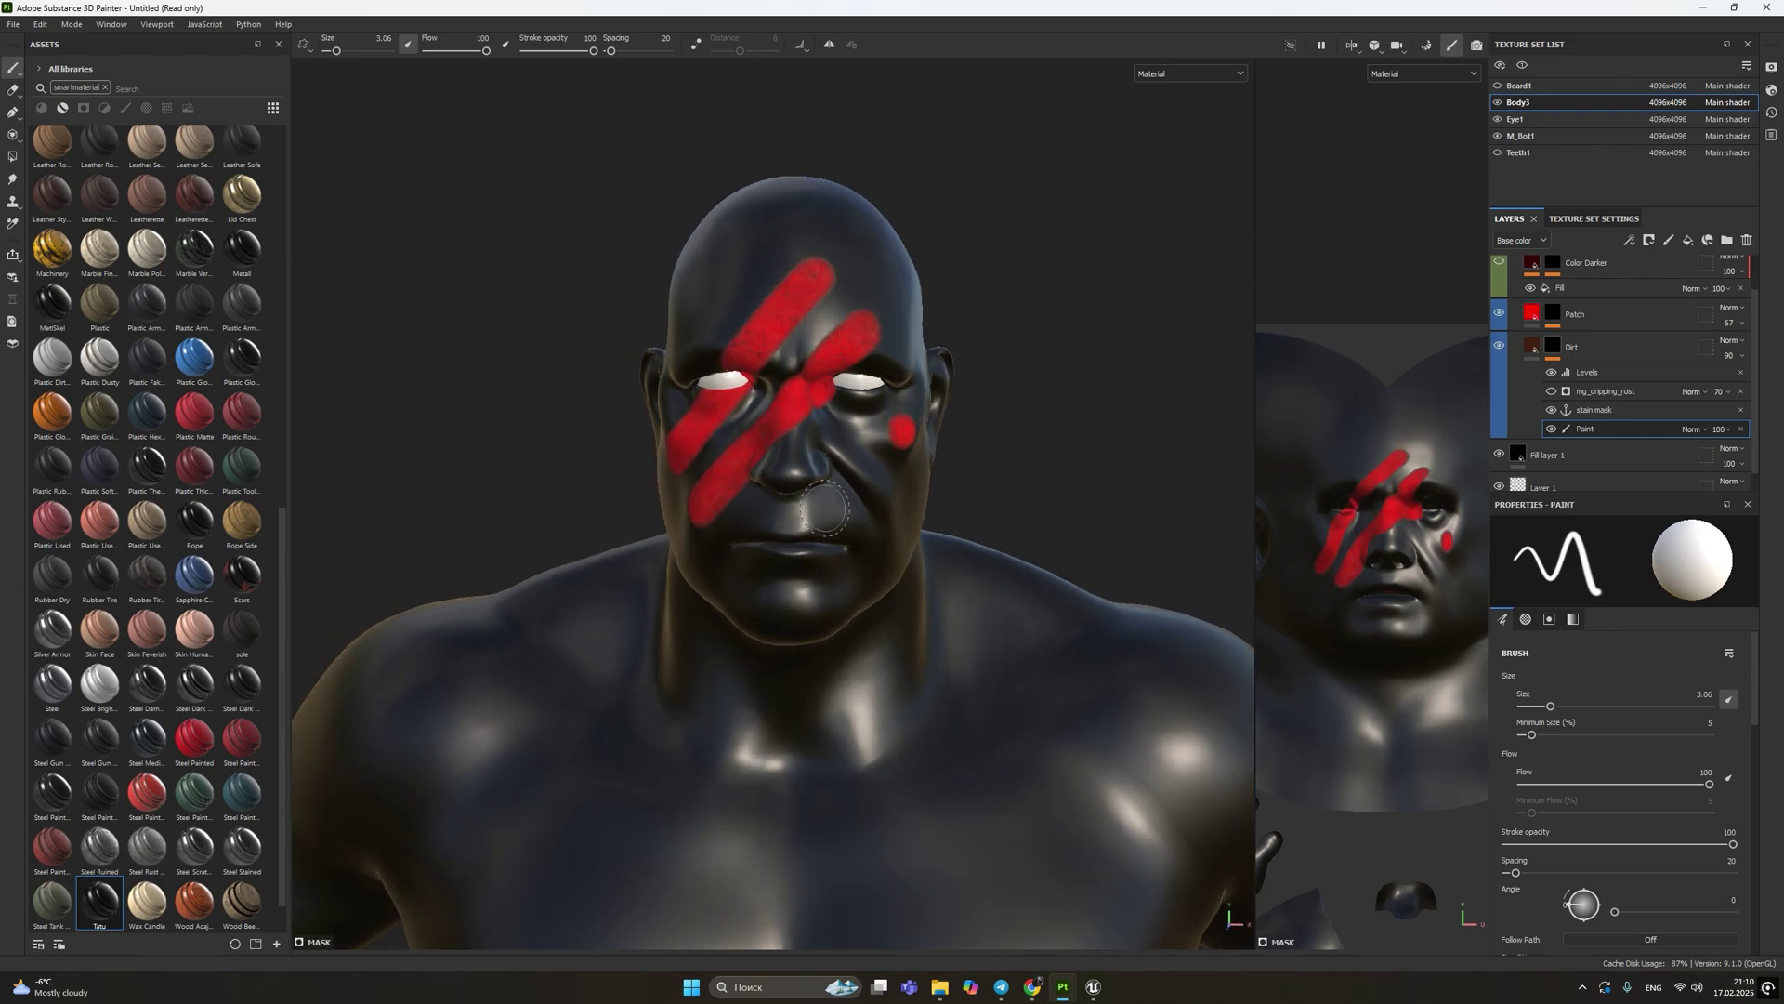
pyautogui.keyDown('shift'); pyautogui.click(746, 569); pyautogui.keyUp('shift')
# Erase the ends of the three face stripes into sharp points using an inverted brush of size 2.03
pyautogui.press('x')
pyautogui.moveTo(872, 472)
pyautogui.keyDown('alt'); pyautogui.mouseDown()
pyautogui.moveTo(855, 468)
pyautogui.moveTo(906, 436)
pyautogui.mouseUp(); pyautogui.keyUp('alt')
pyautogui.moveTo(923, 428)
pyautogui.keyDown('alt'); pyautogui.mouseDown()
pyautogui.moveTo(689, 604)
pyautogui.moveTo(755, 539)
pyautogui.moveTo(758, 487)
pyautogui.mouseUp(); pyautogui.keyUp('alt')
pyautogui.keyDown('alt'); pyautogui.moveTo(652, 507); pyautogui.dragTo(870, 261); pyautogui.keyUp('alt')
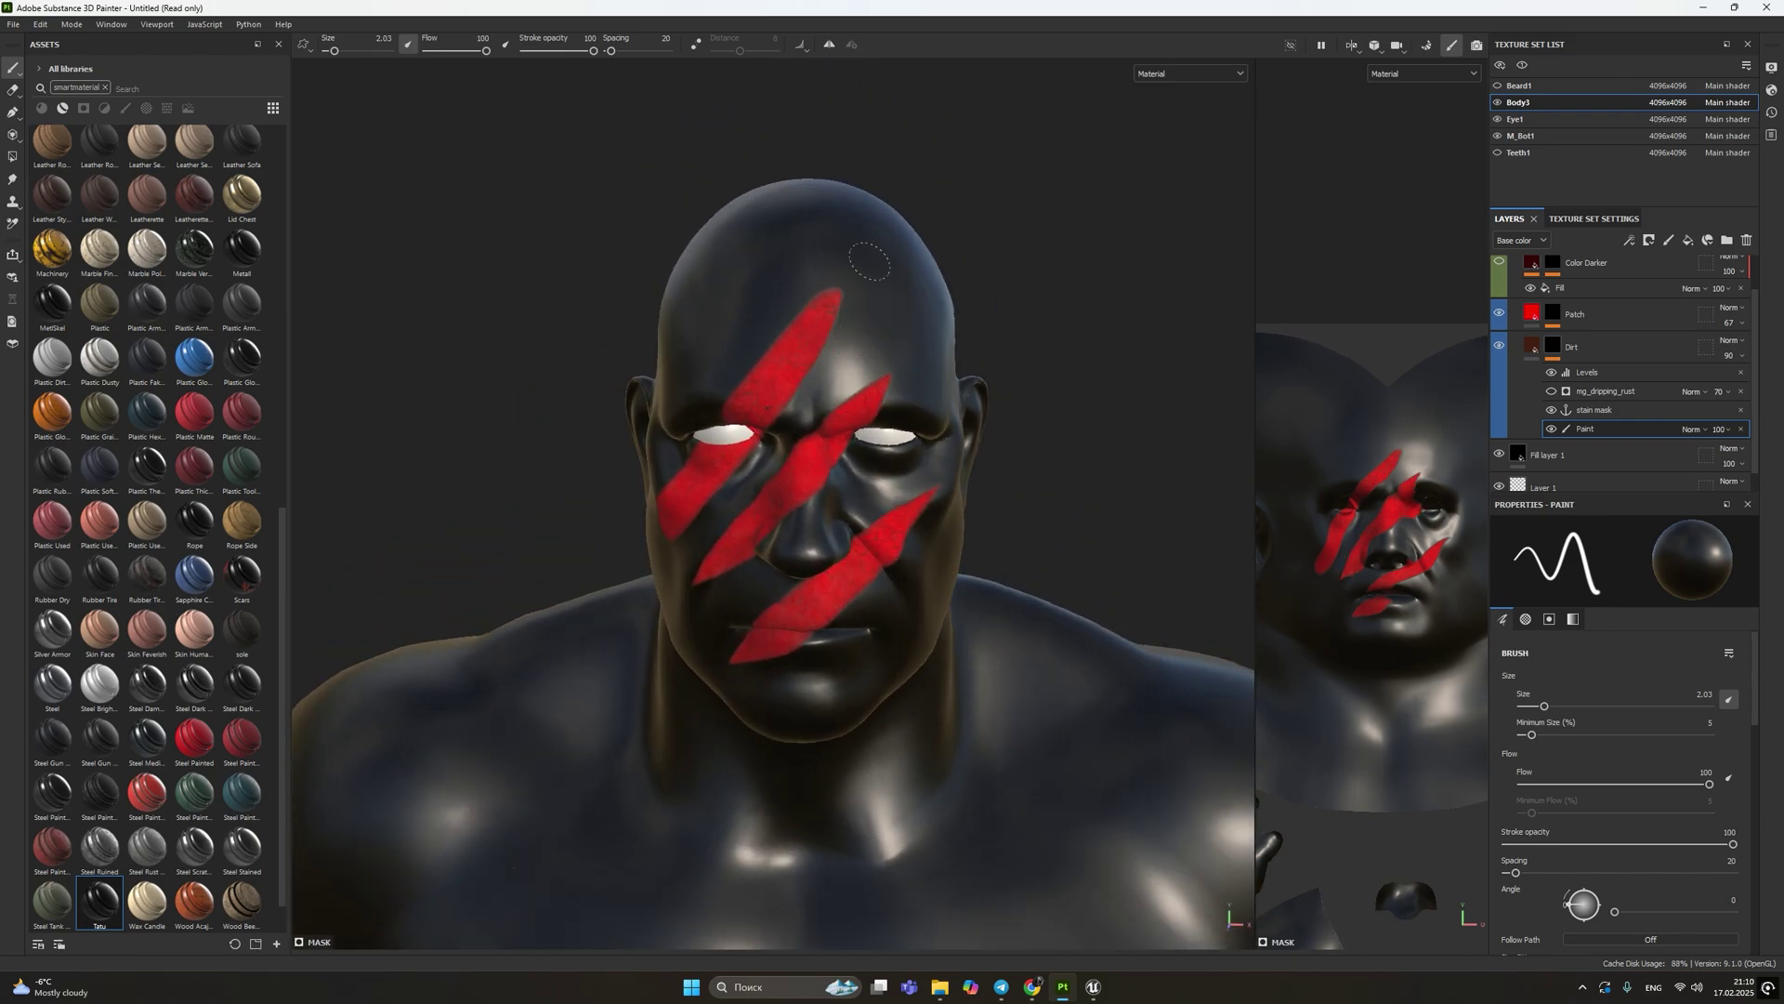
pyautogui.keyDown('alt'); pyautogui.moveTo(708, 382); pyautogui.dragTo(643, 478); pyautogui.keyUp('alt')
pyautogui.keyDown('alt'); pyautogui.moveTo(649, 552); pyautogui.dragTo(875, 508); pyautogui.keyUp('alt')
pyautogui.scroll(-3, 879, 495)
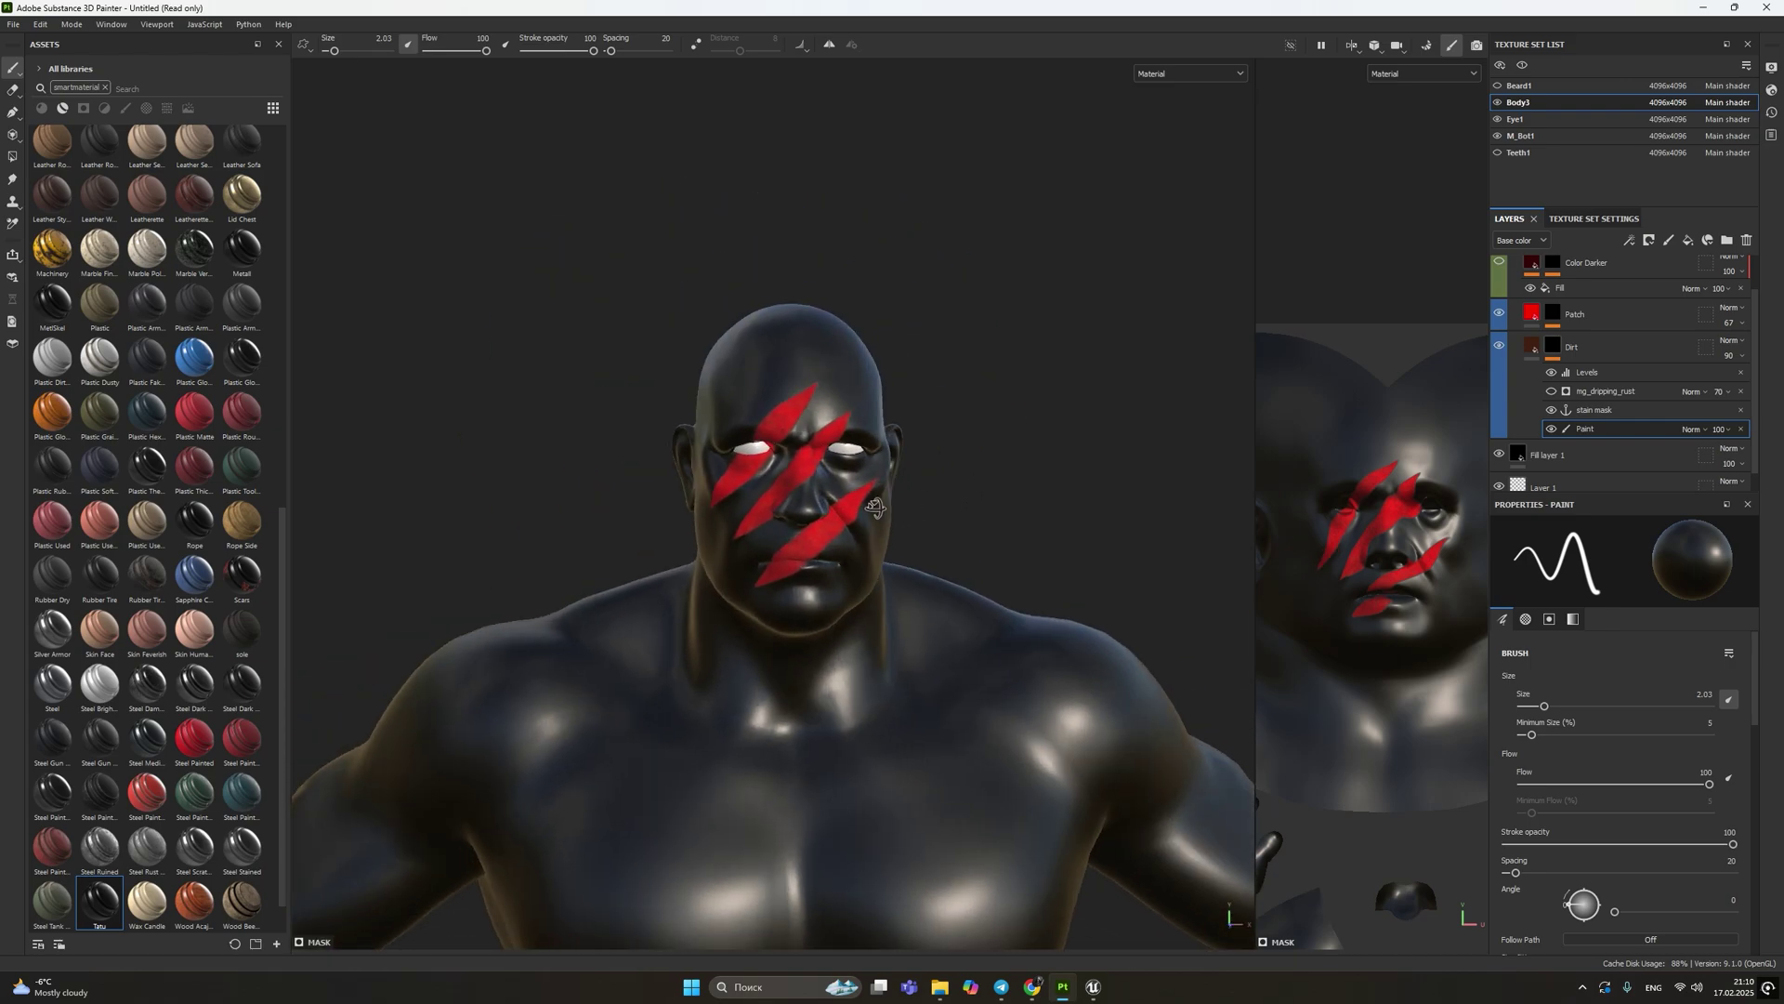
# Export only the Body3 texture set's Base_color map as a 4096x4096 PNG and save the export settings
pyautogui.click(13, 24)
pyautogui.click(56, 227)
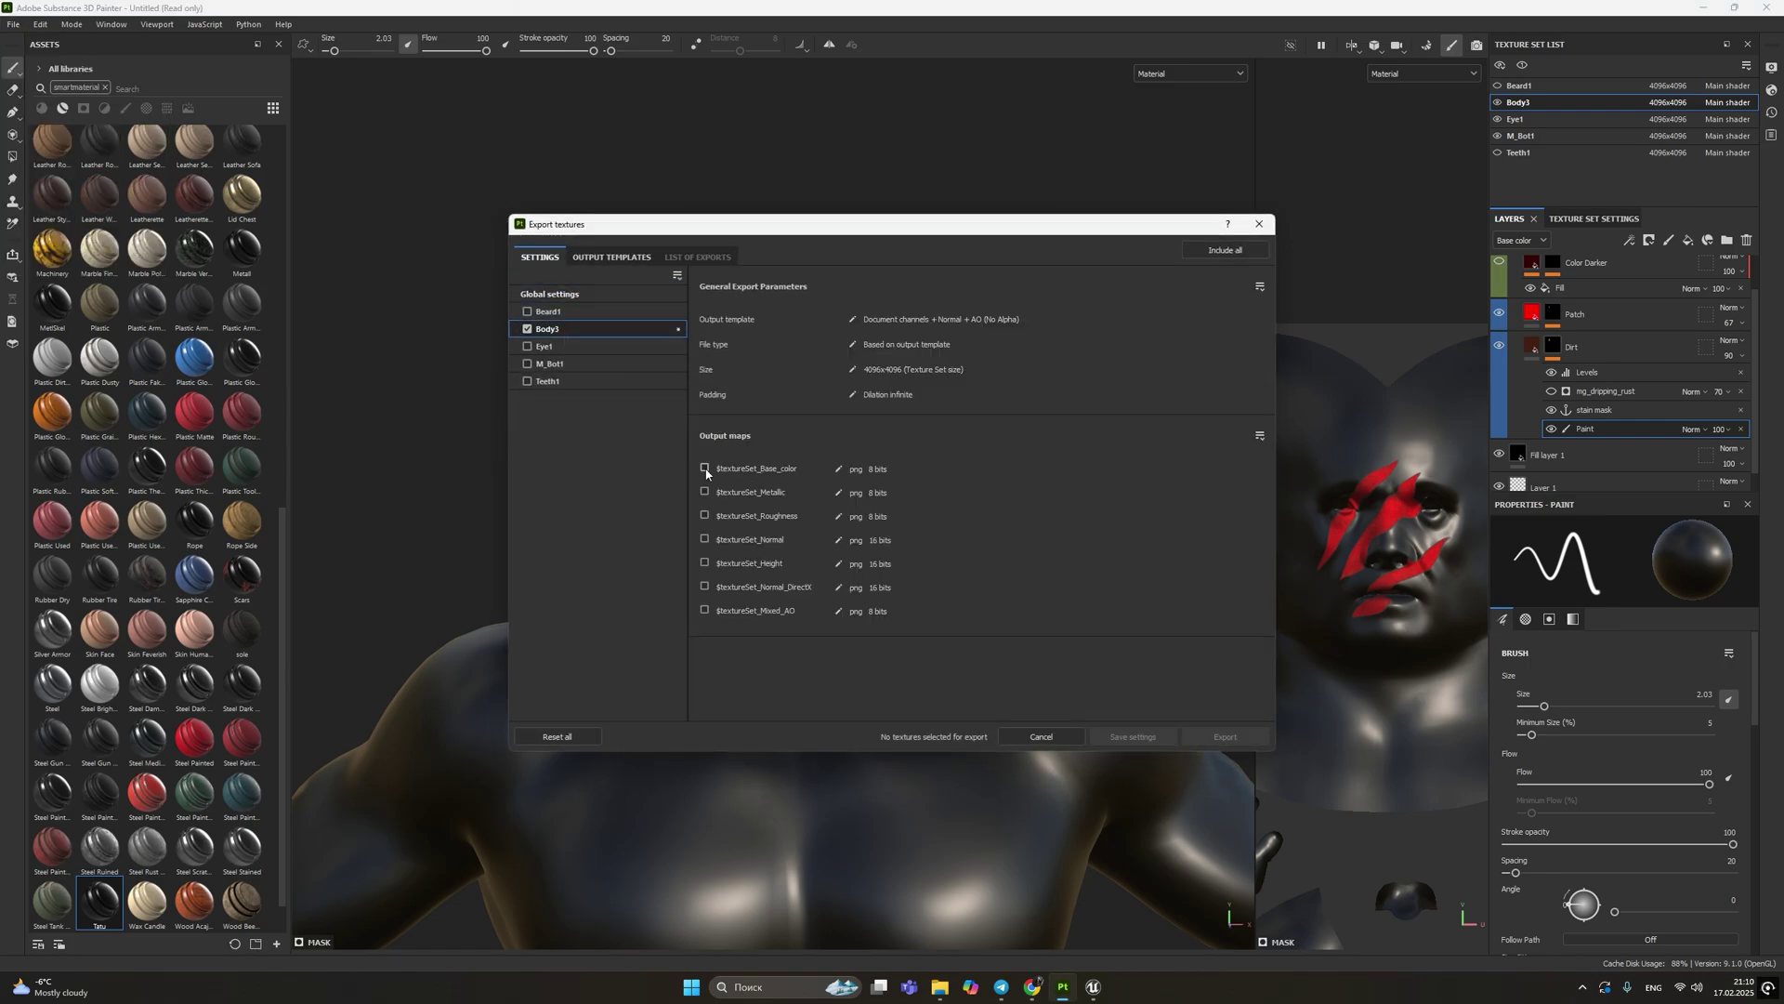
pyautogui.click(1228, 738)
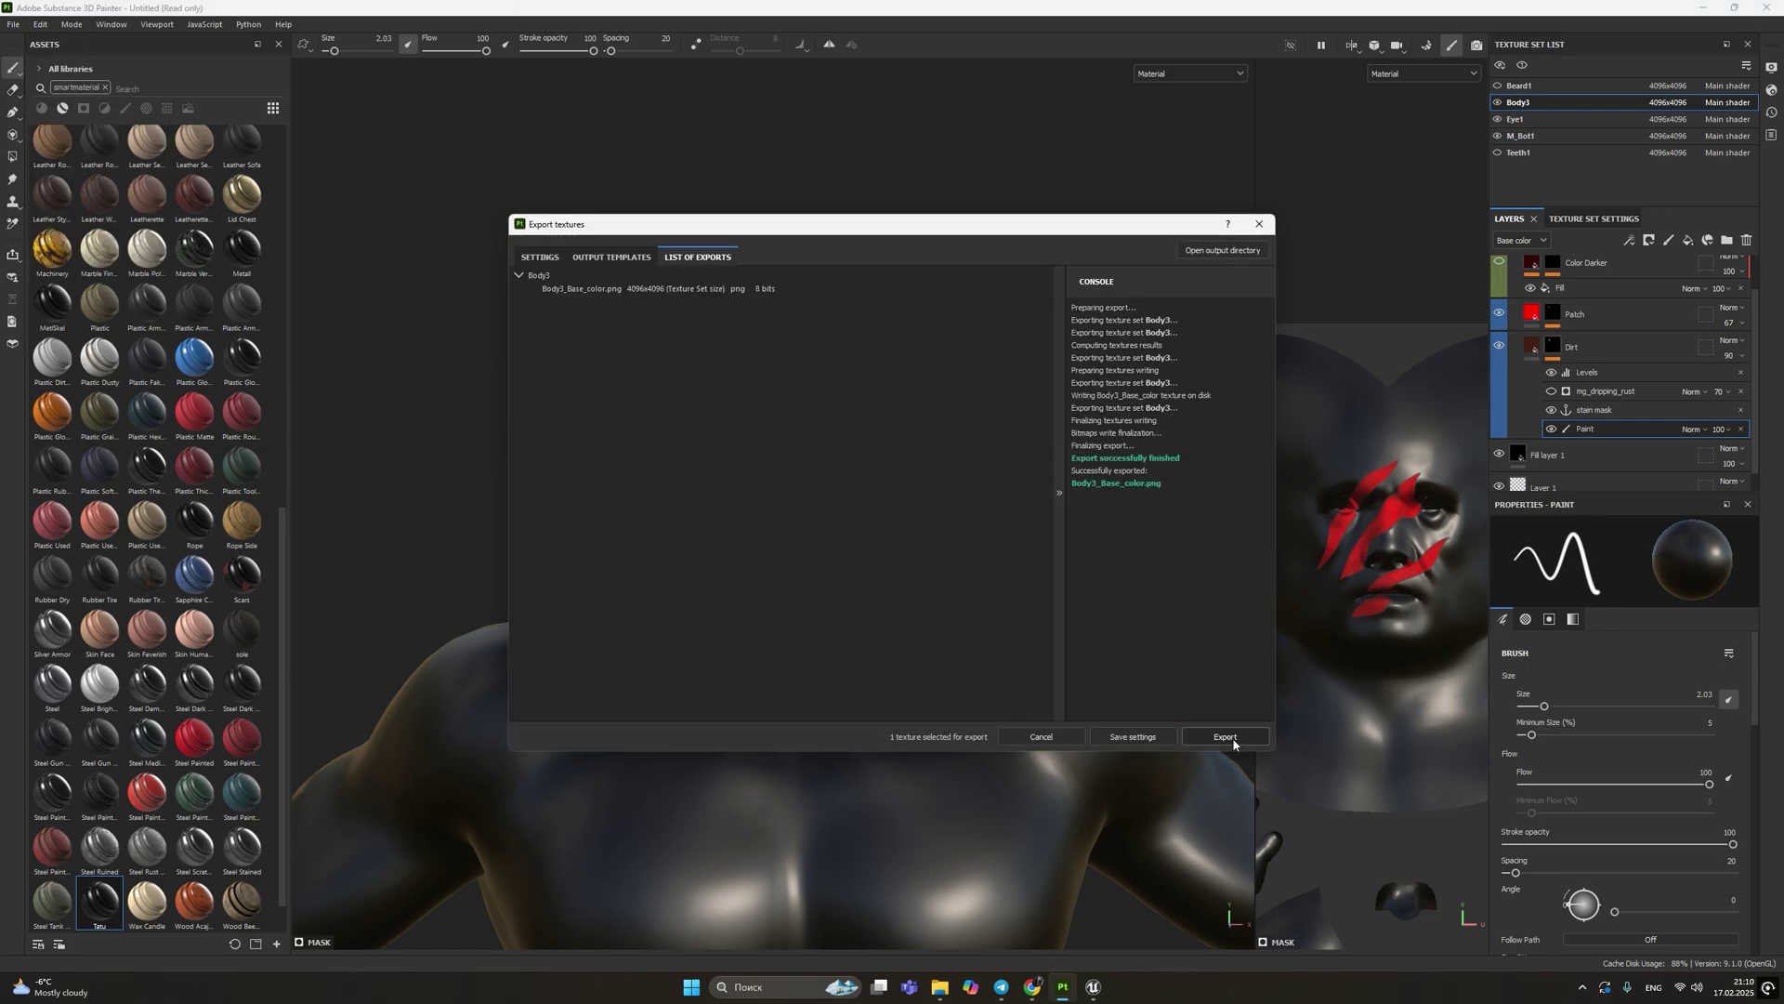
pyautogui.click(1150, 739)
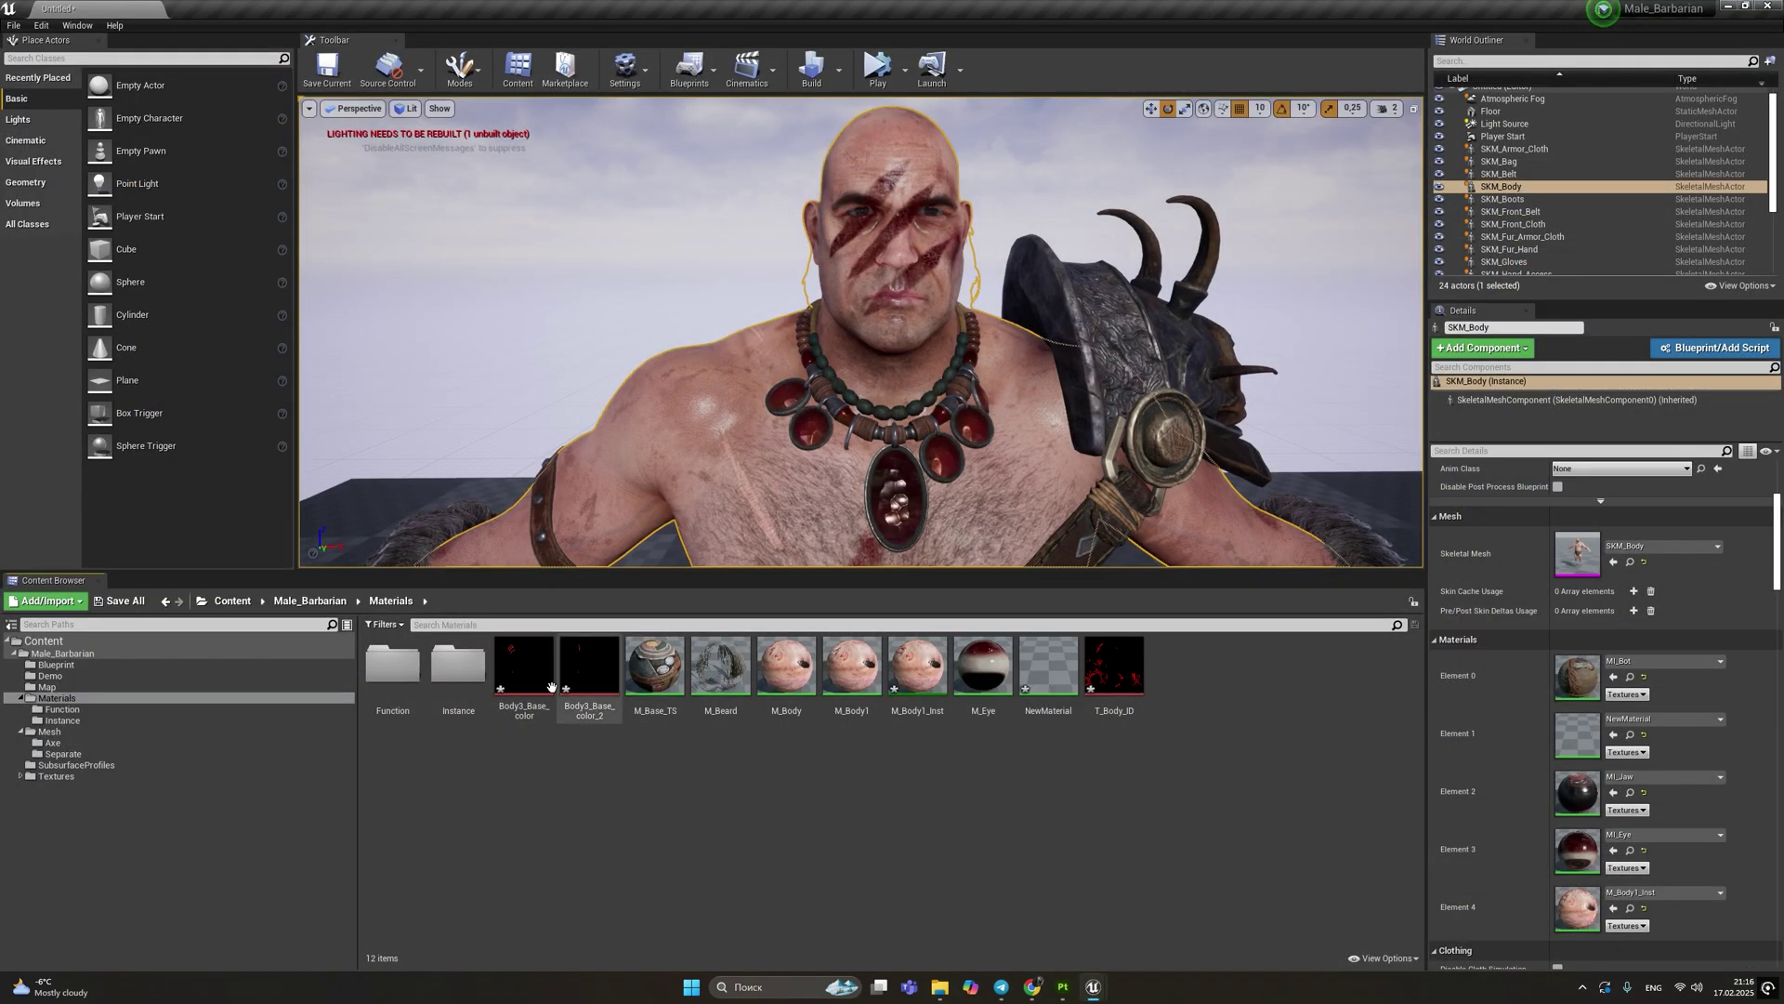
# In Unreal Editor, rename texture Body3_Base_color as T_Body_ID_2 and Body3_Base_color_2 as T_Body_ID_3
pyautogui.click(552, 683)
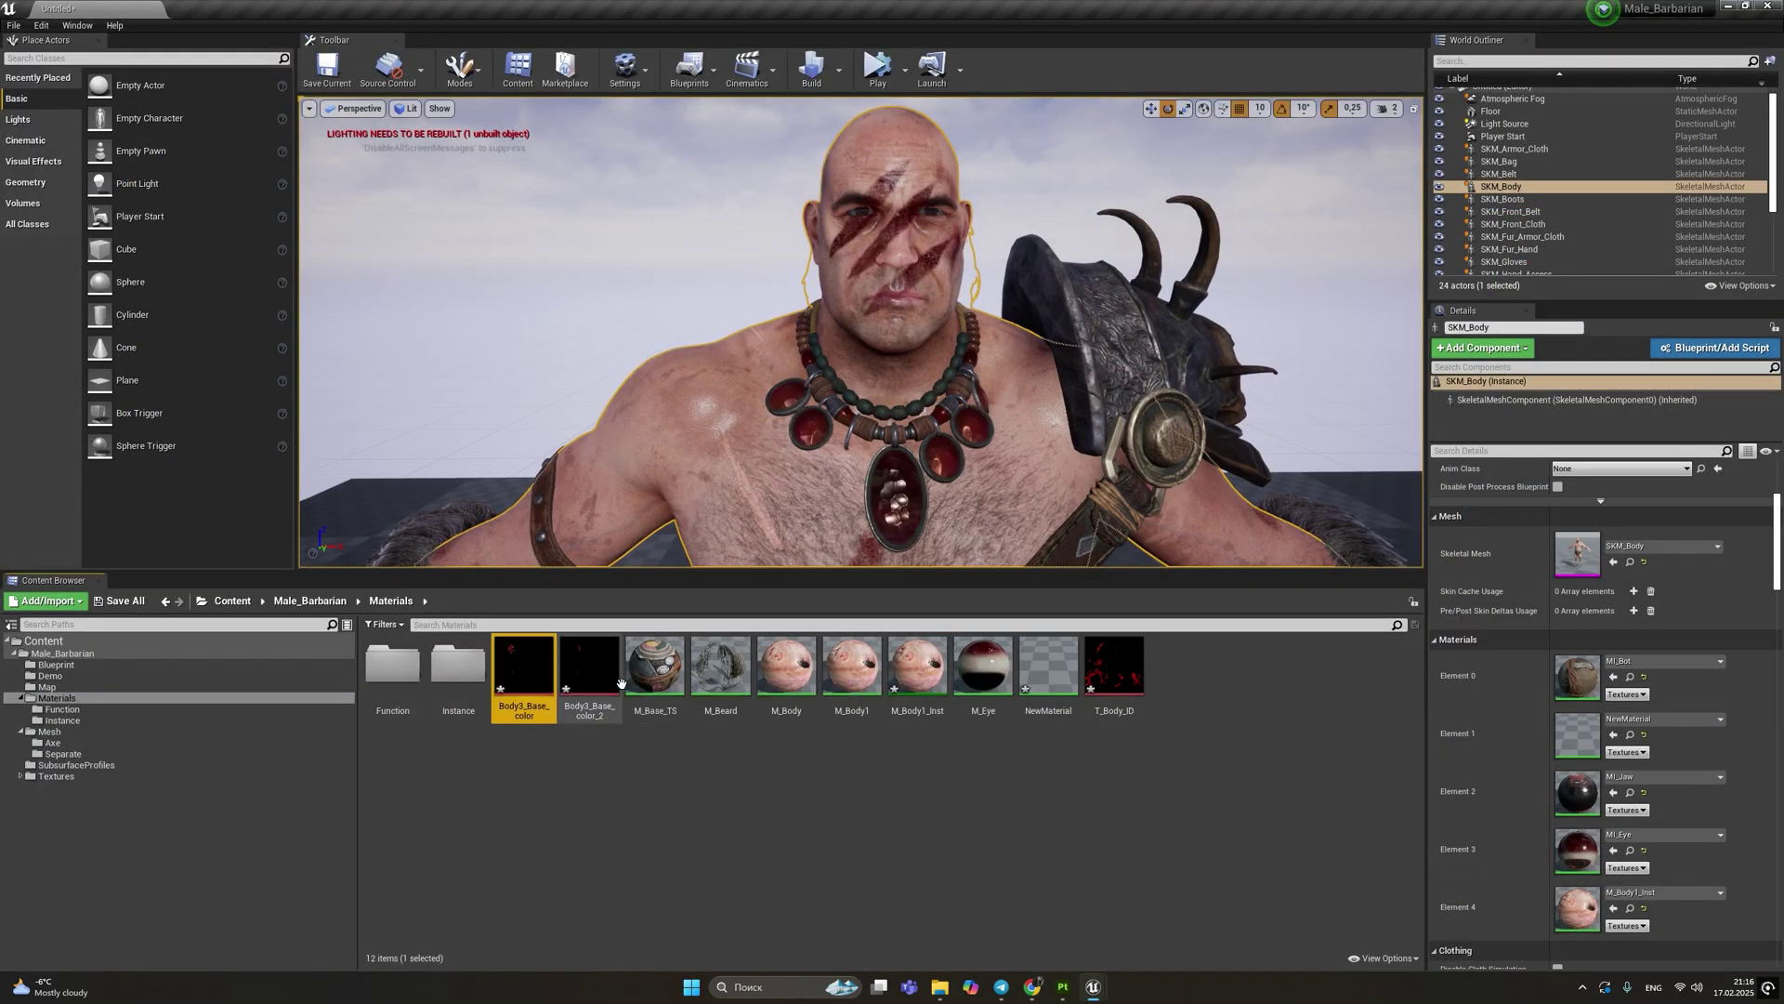
pyautogui.press('F2')
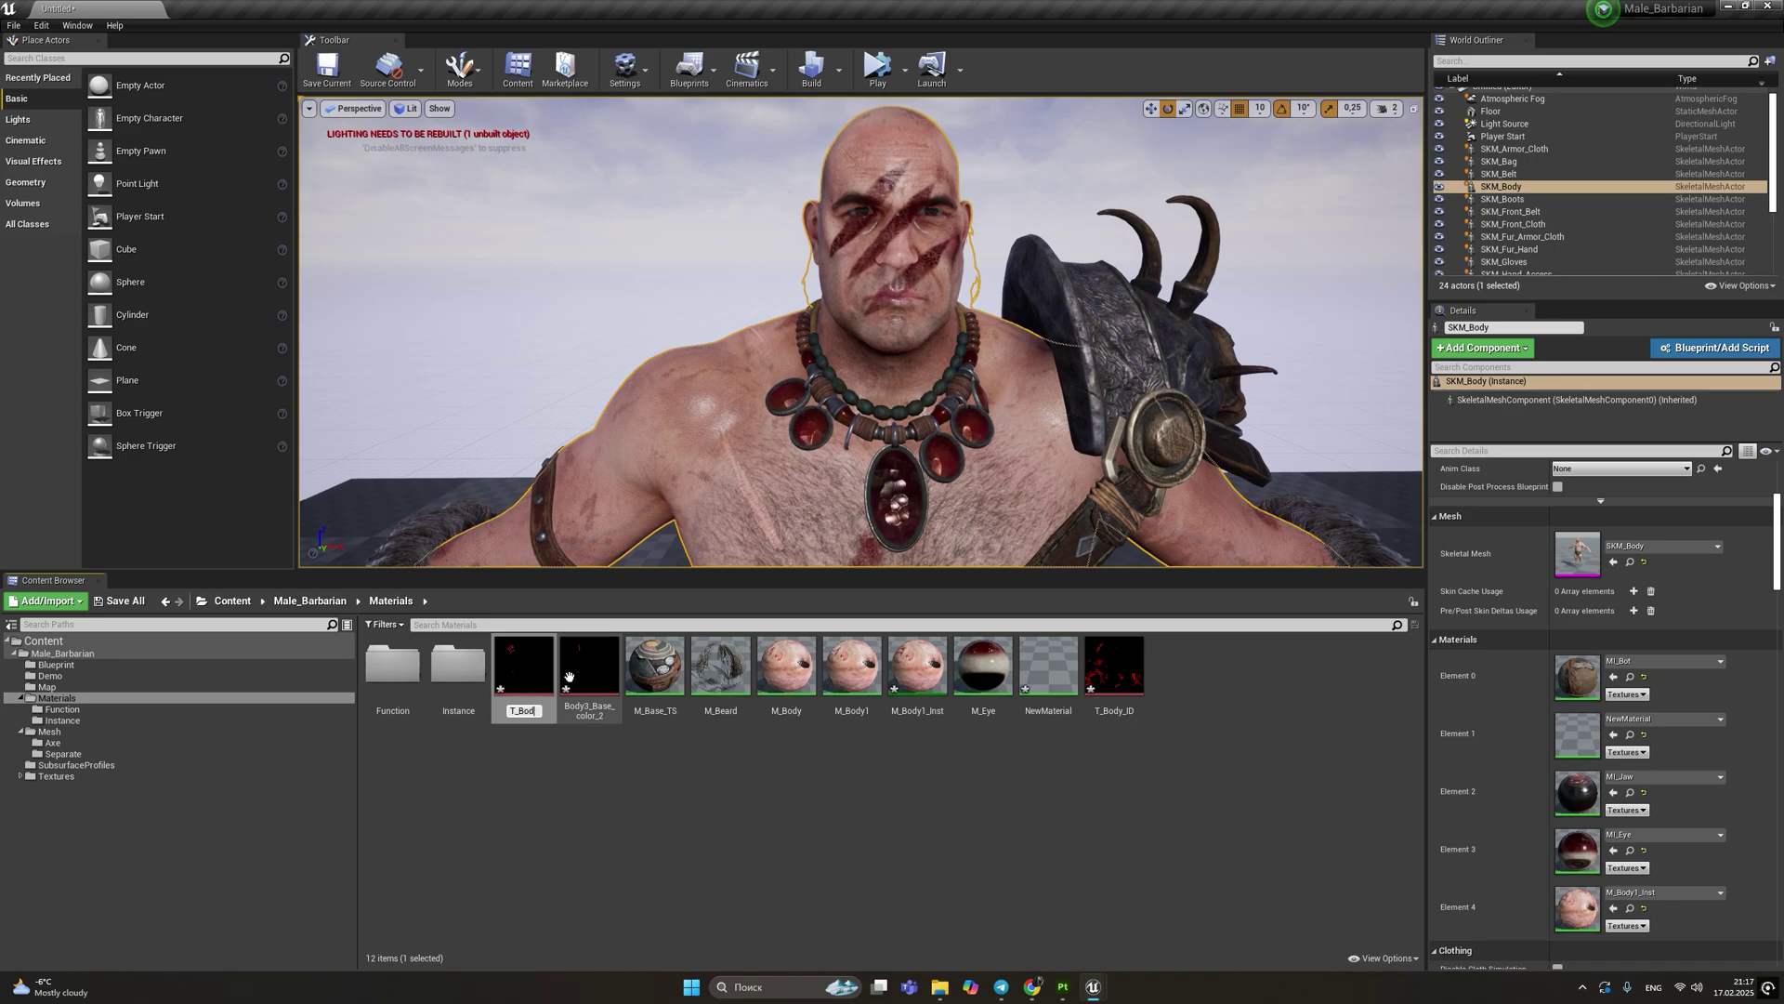
pyautogui.write('T_Body_ID_2')
pyautogui.press('Return')
pyautogui.click(541, 672)
pyautogui.press('F2')
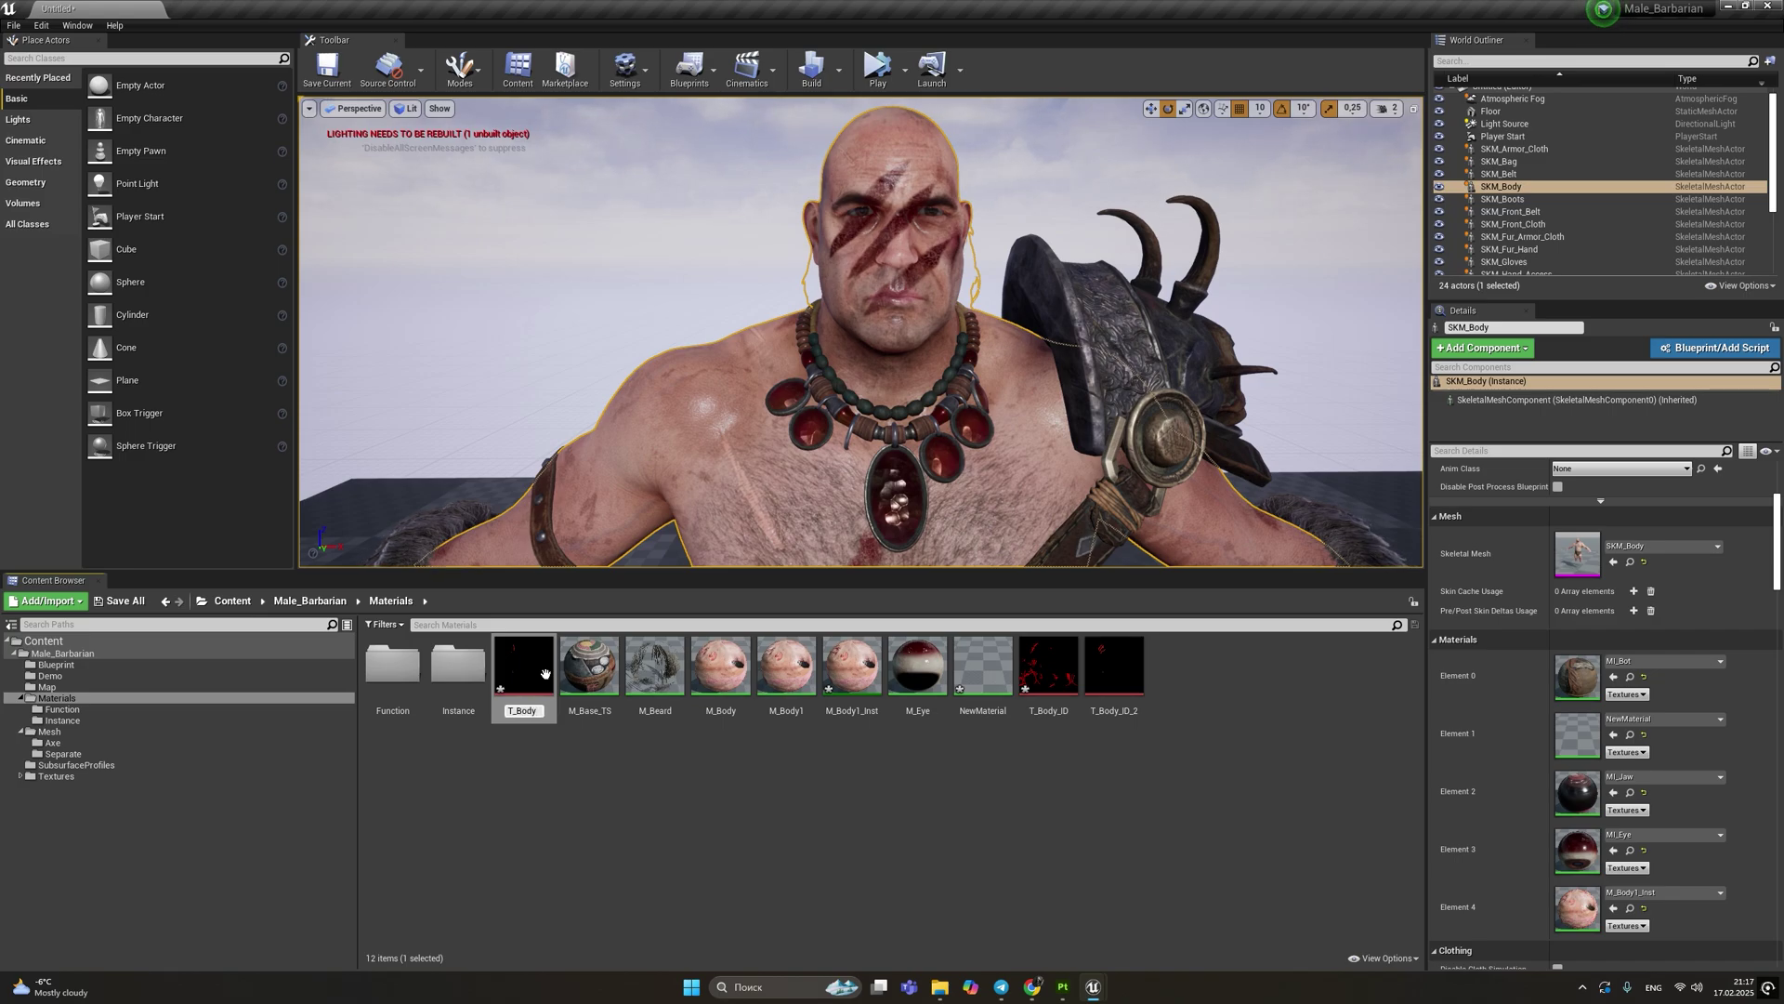
pyautogui.write('T_Body_ID_3')
pyautogui.press('Return')
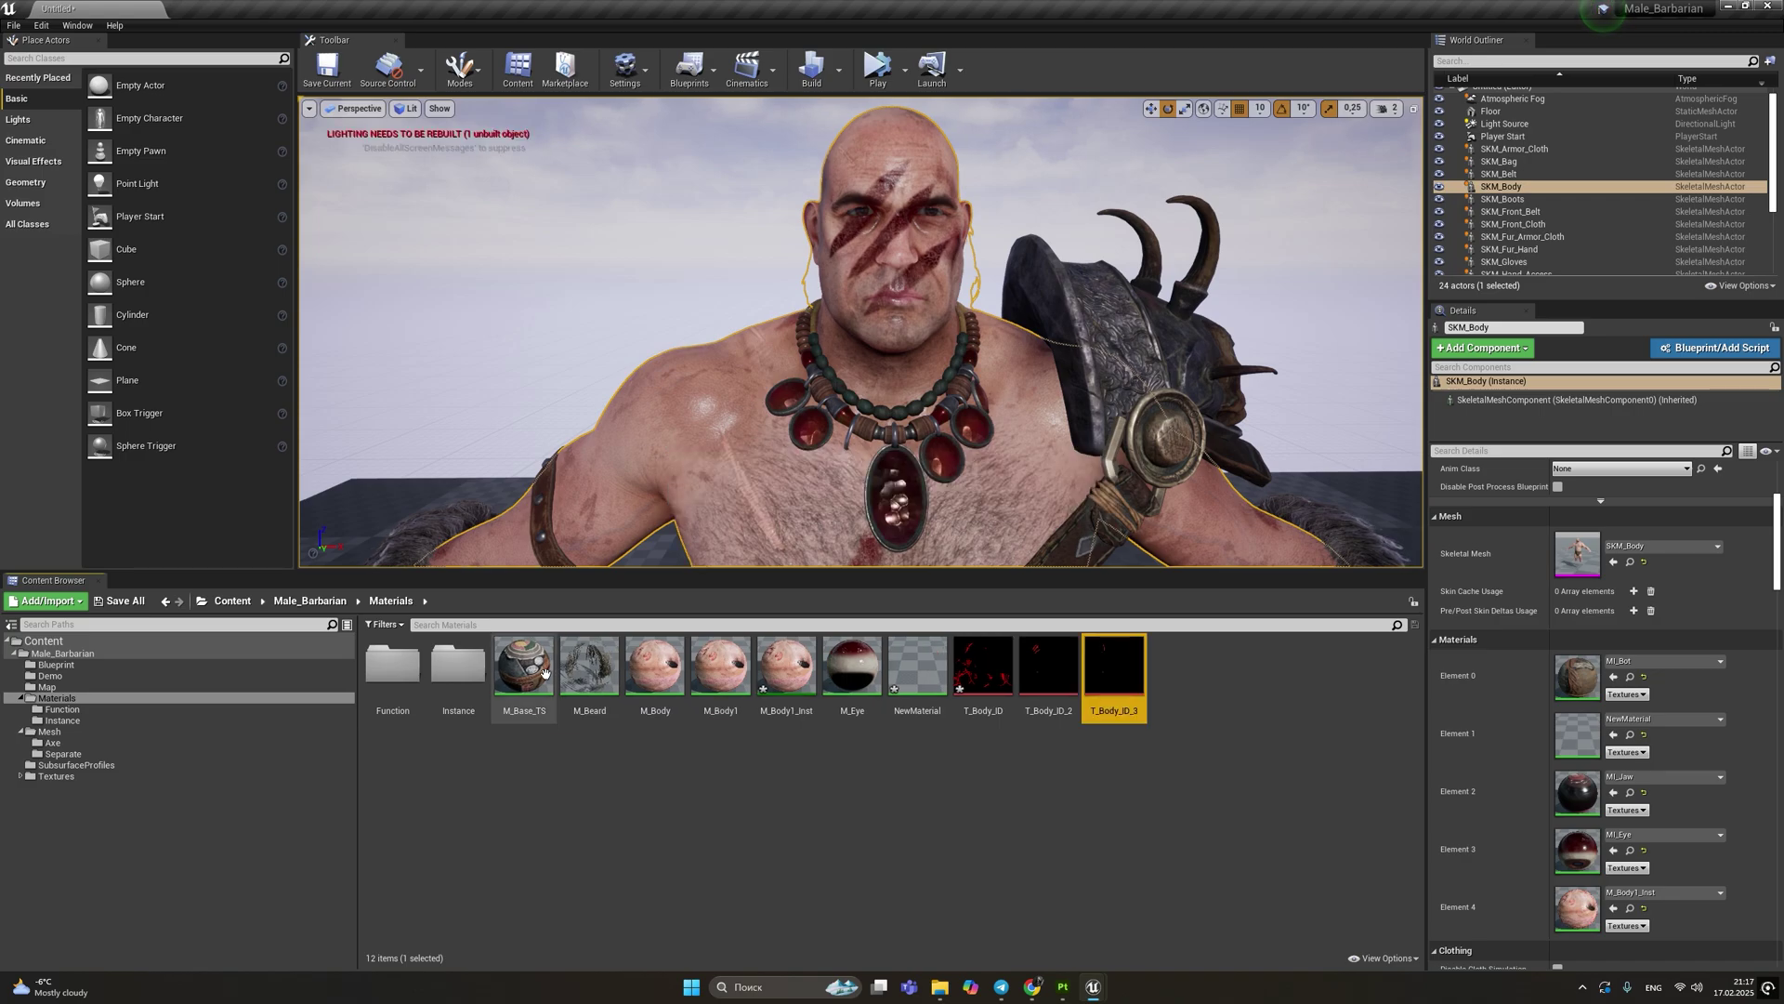
# Open the M_Body1 material and add T_Body_ID_2 as a texture sample above the skin texture sample
pyautogui.doubleClick(715, 666)
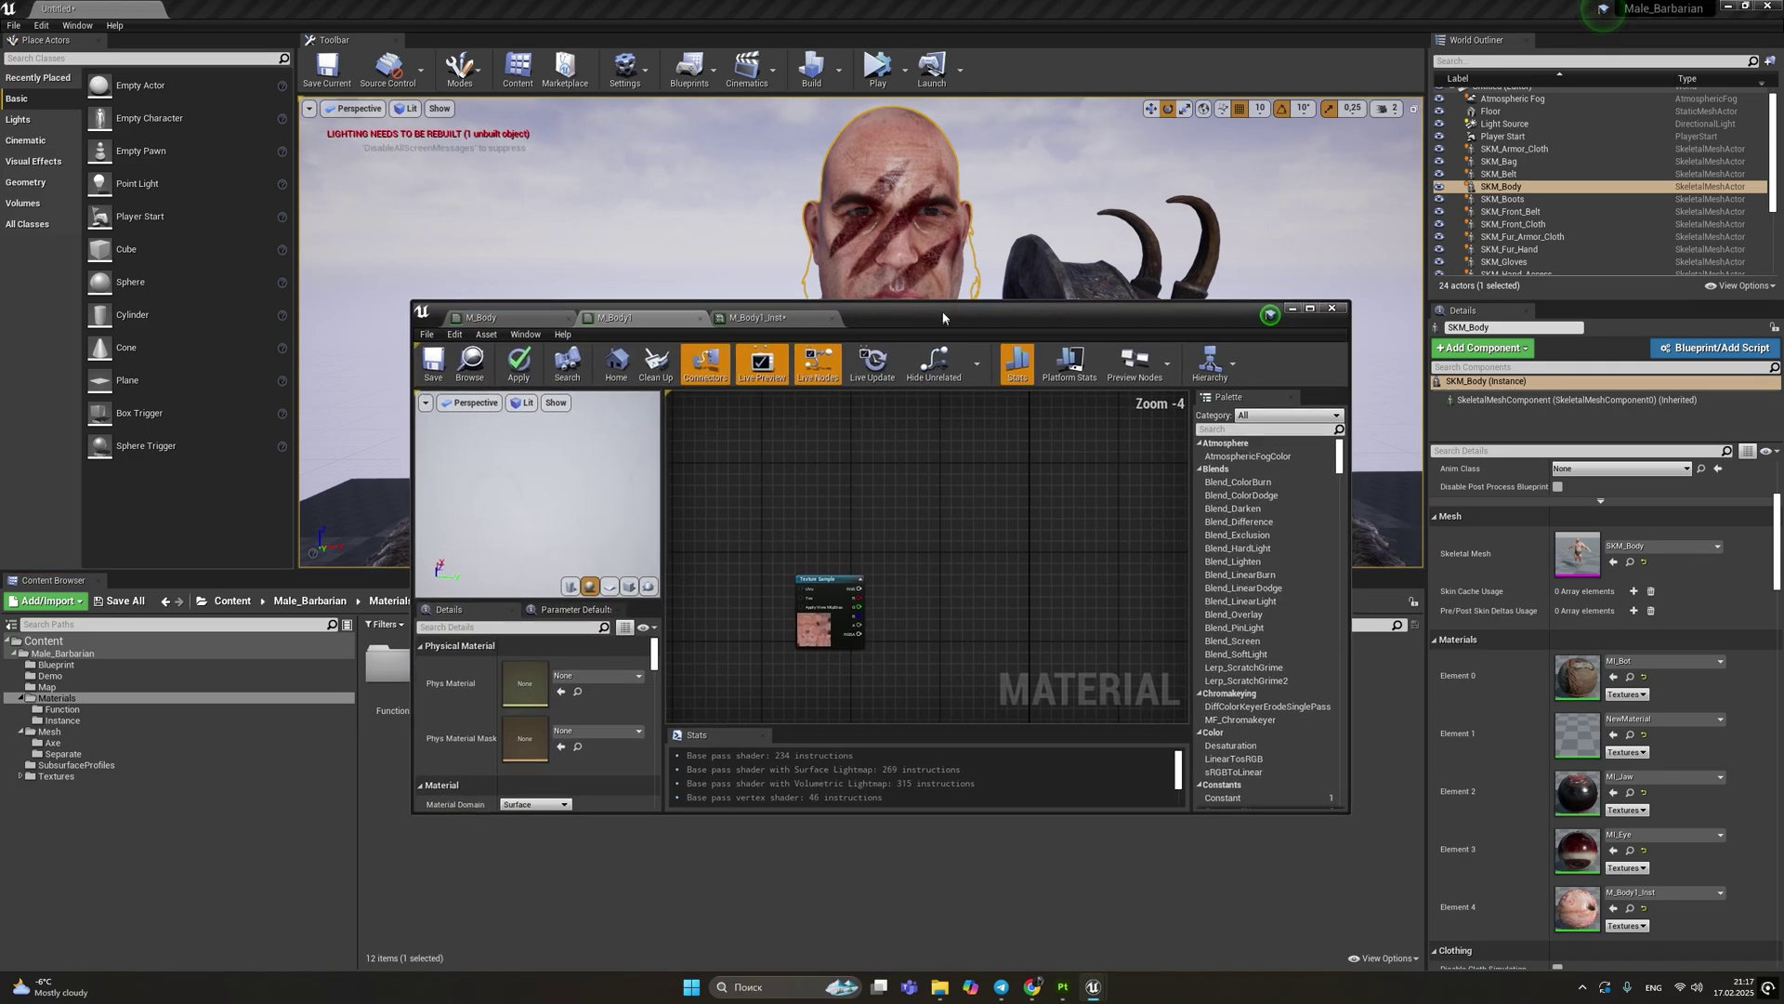
pyautogui.moveTo(943, 318); pyautogui.dragTo(904, 65)
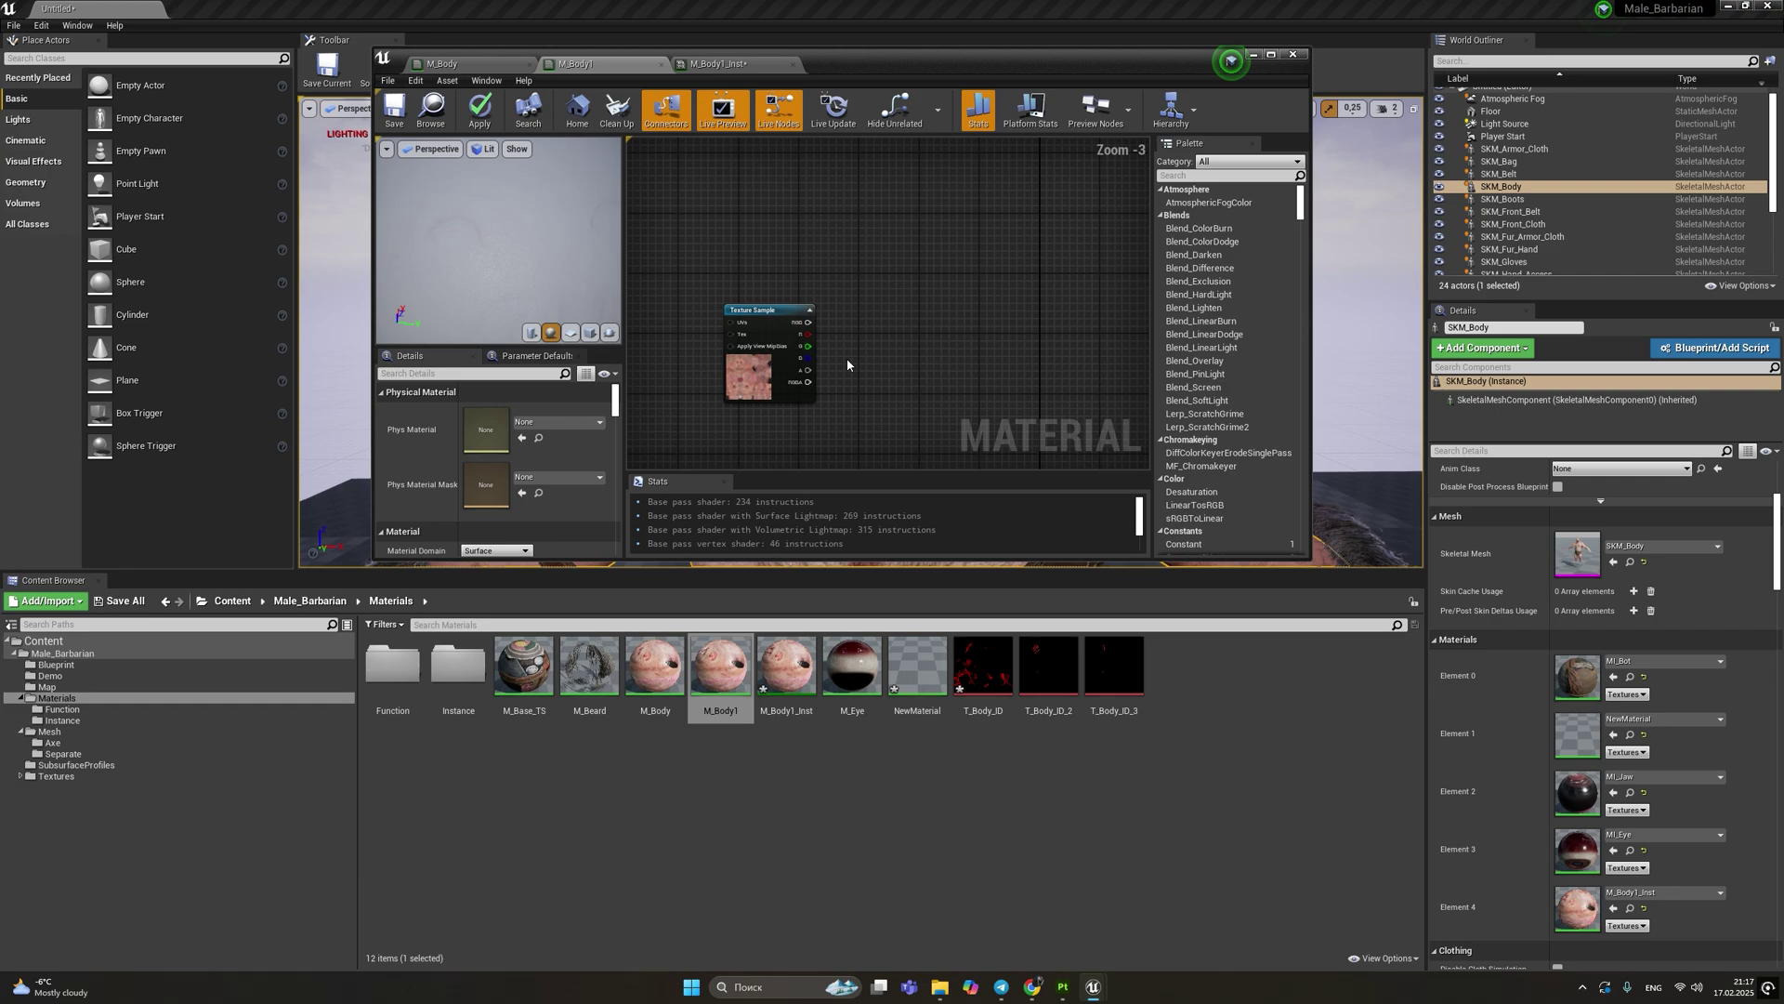
pyautogui.scroll(2, 846, 359)
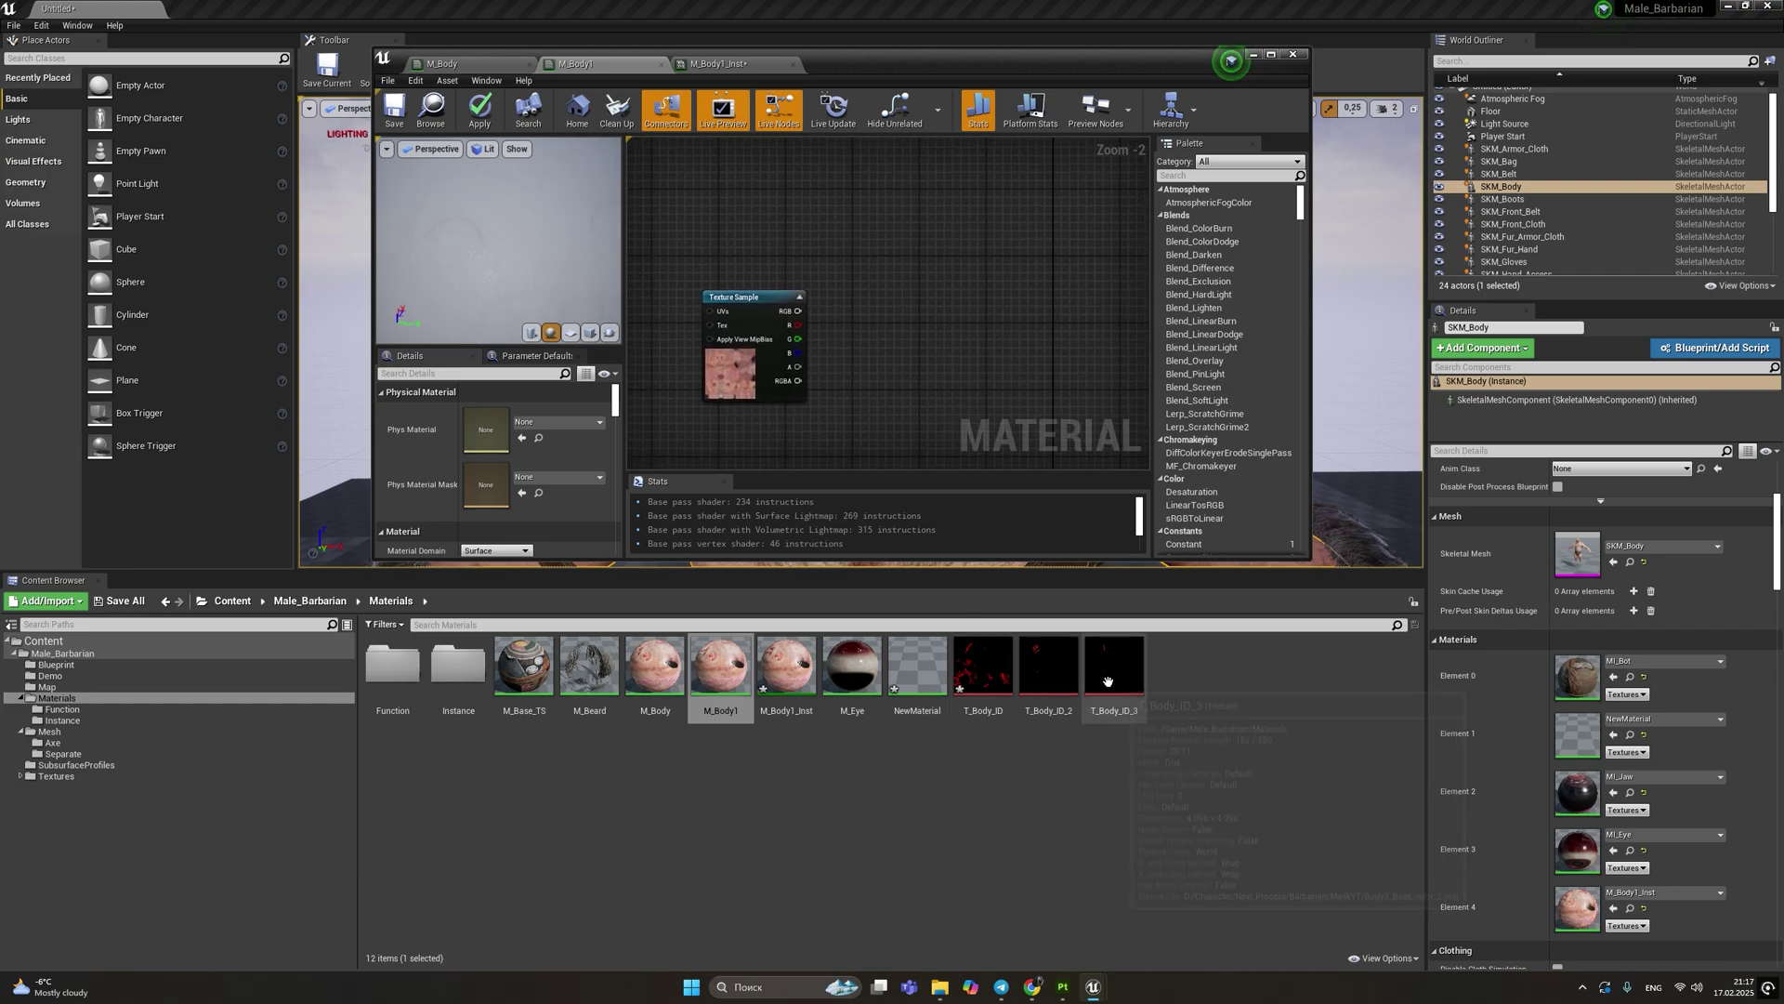
pyautogui.moveTo(1048, 664); pyautogui.dragTo(730, 179)
pyautogui.moveTo(729, 179); pyautogui.dragTo(739, 190)
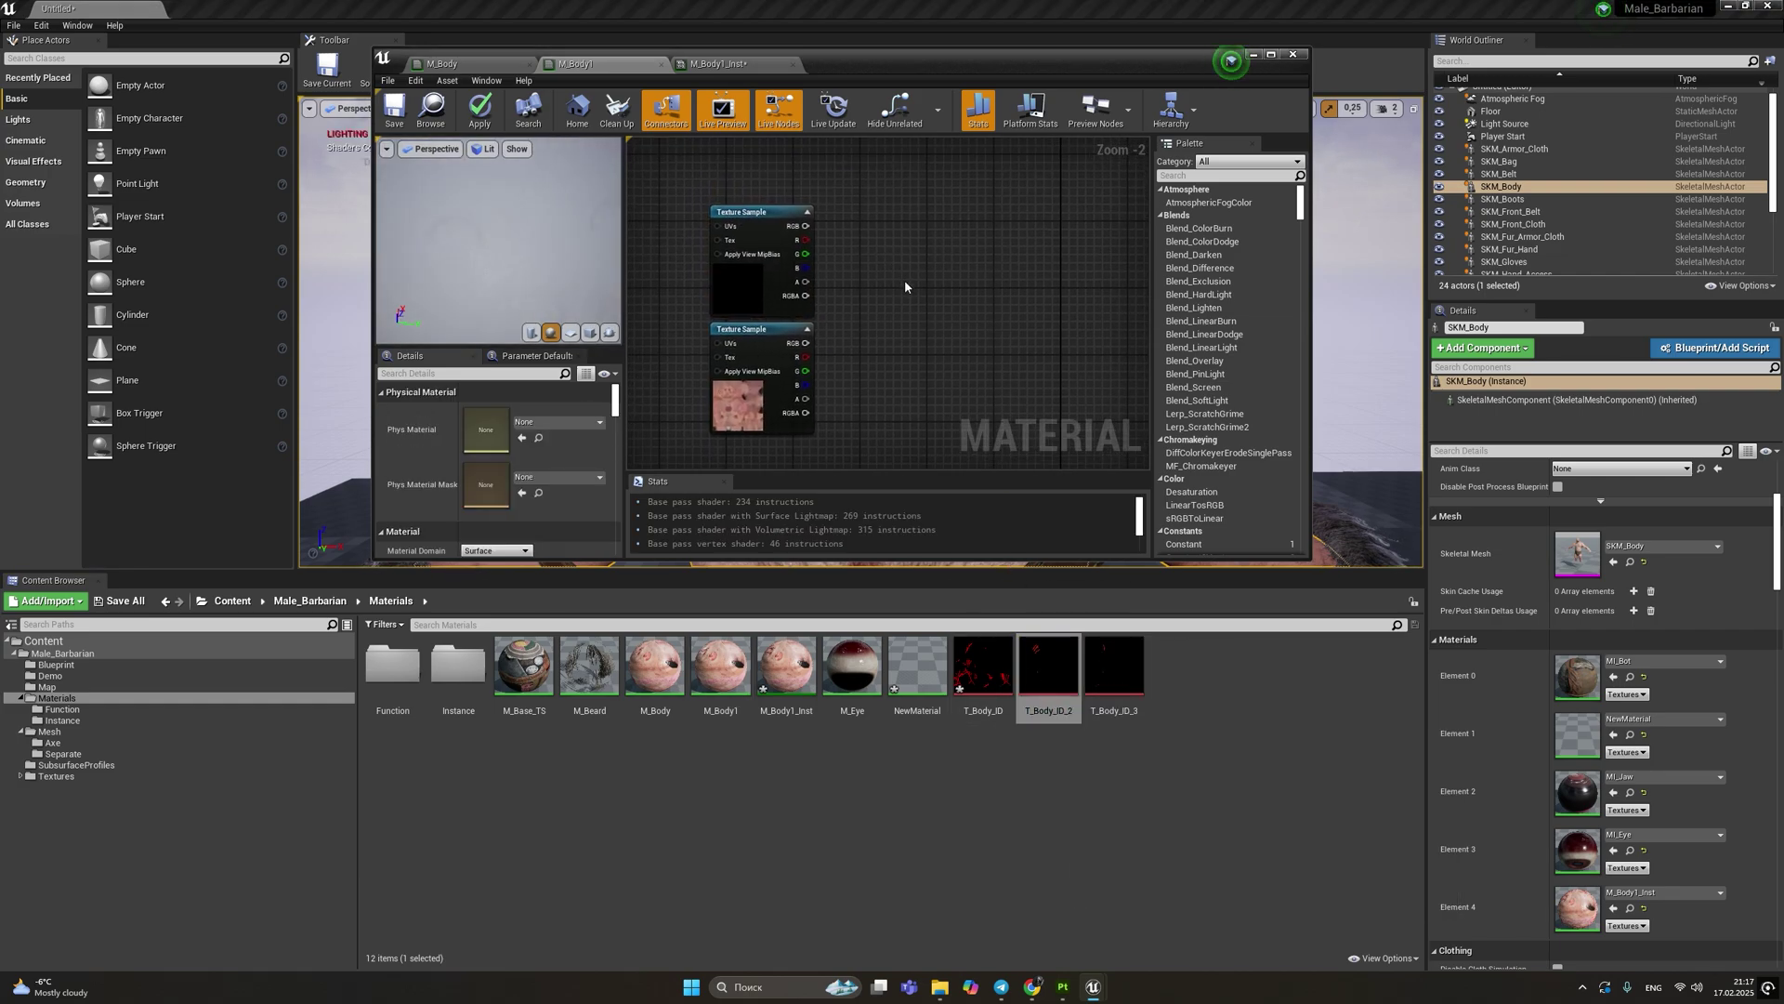
# Add a Multiply node and connect the mask texture's red channel to its A input
pyautogui.rightClick(905, 284)
pyautogui.press('Escape')
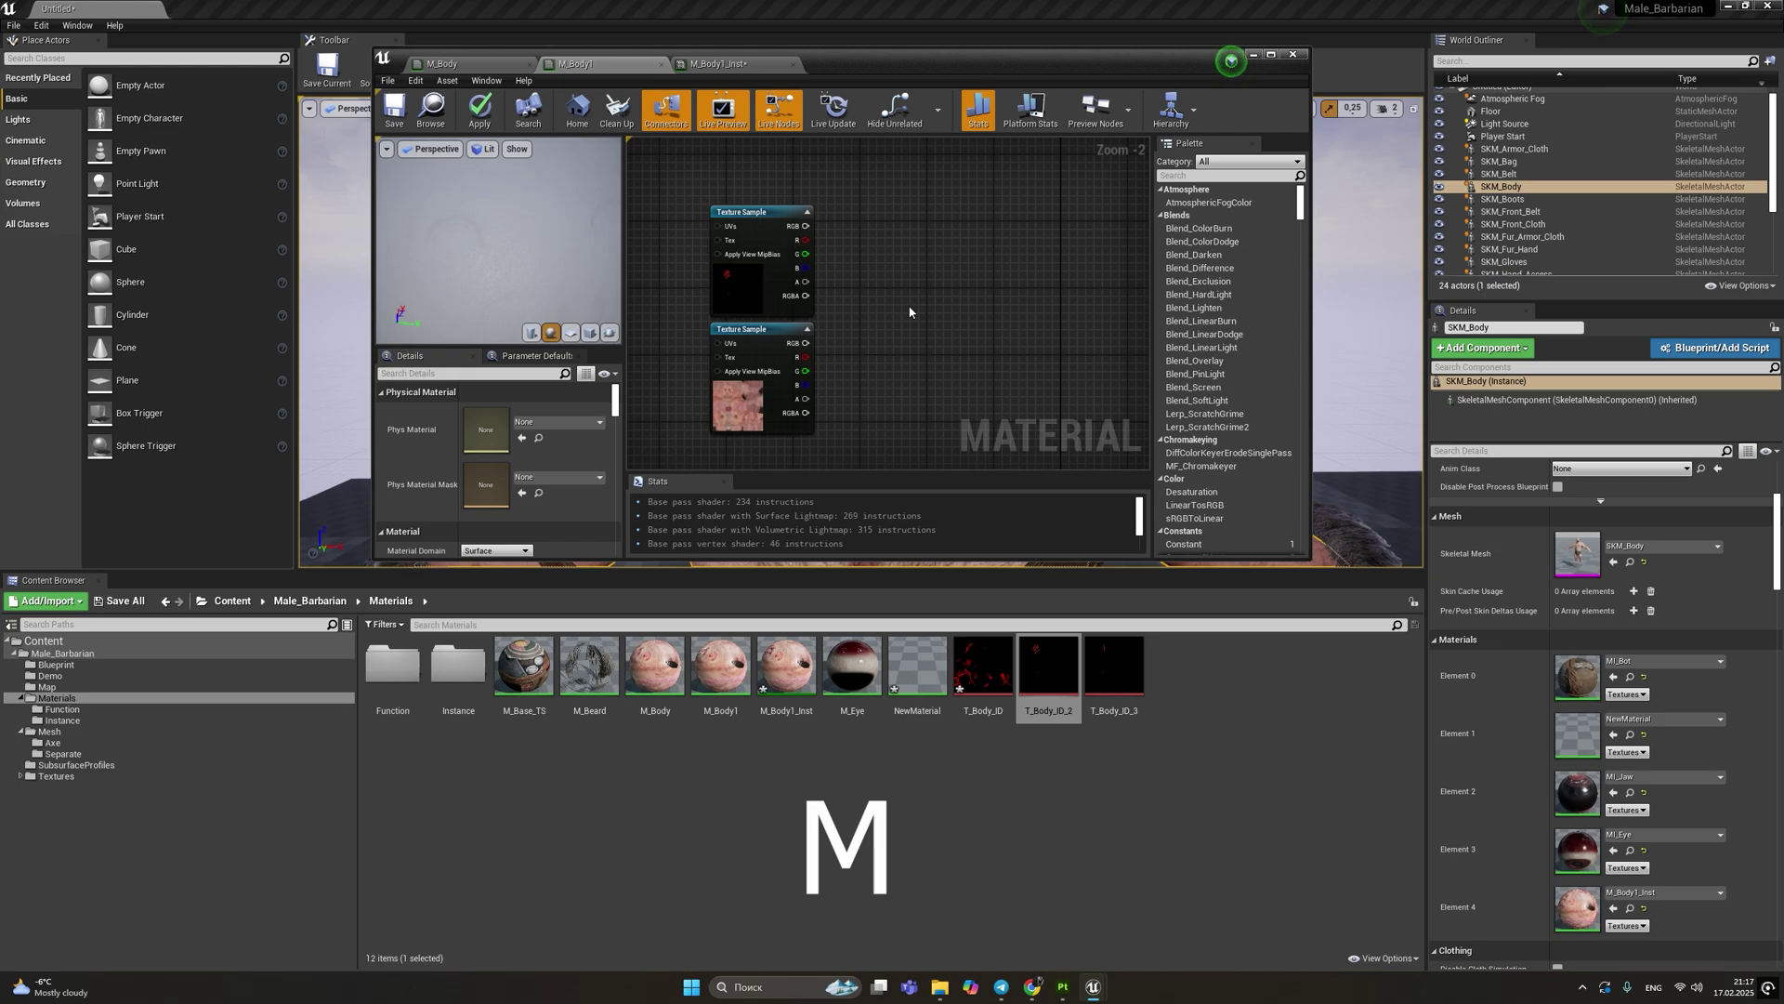
pyautogui.click(911, 312)
pyautogui.moveTo(927, 318); pyautogui.dragTo(965, 302)
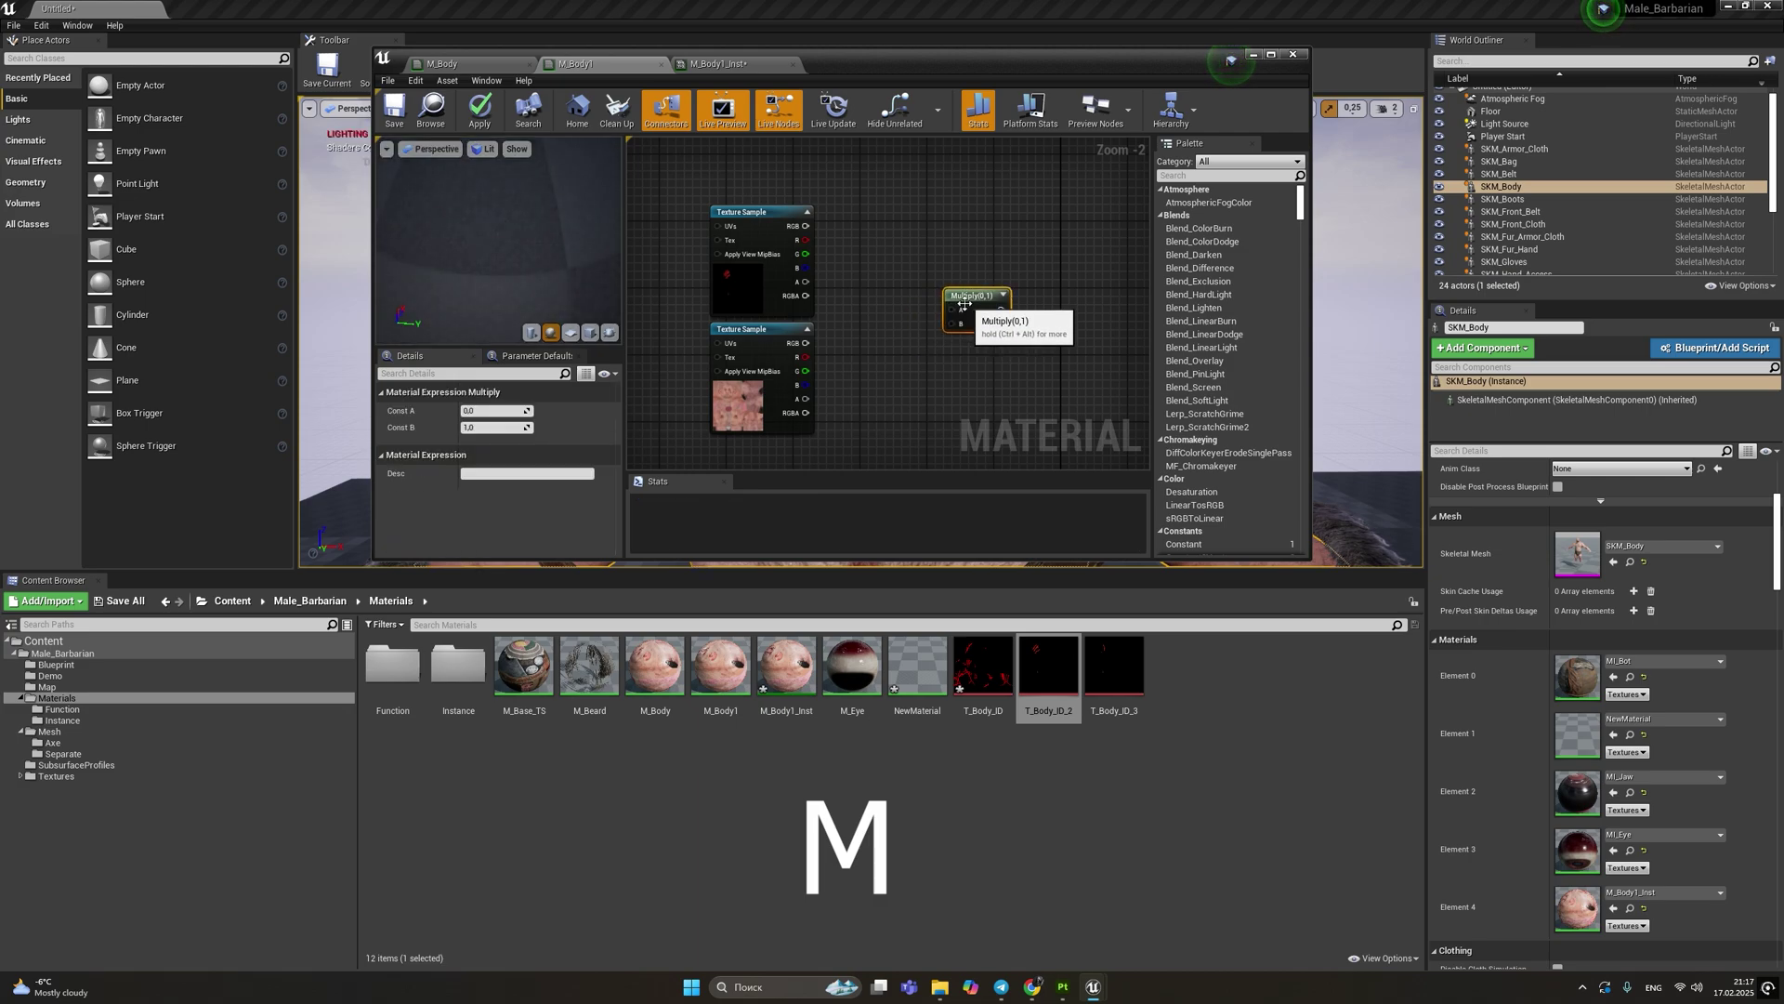
pyautogui.click(898, 298)
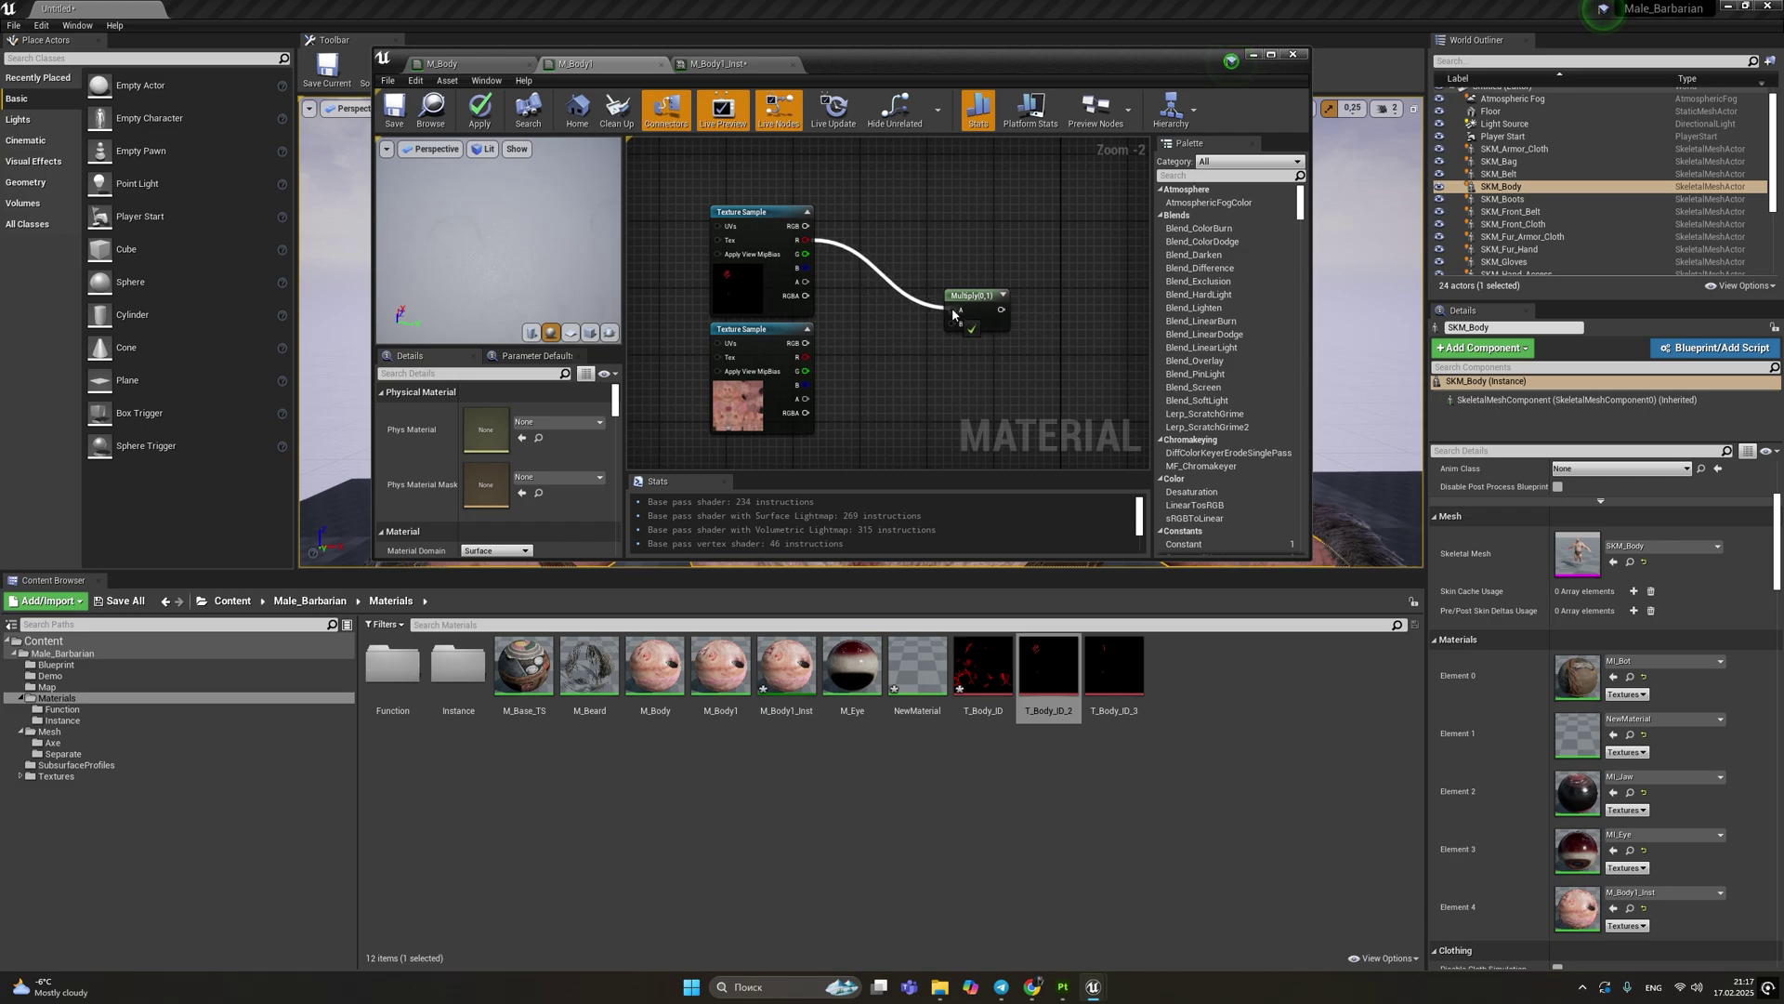
pyautogui.moveTo(955, 314); pyautogui.dragTo(954, 312)
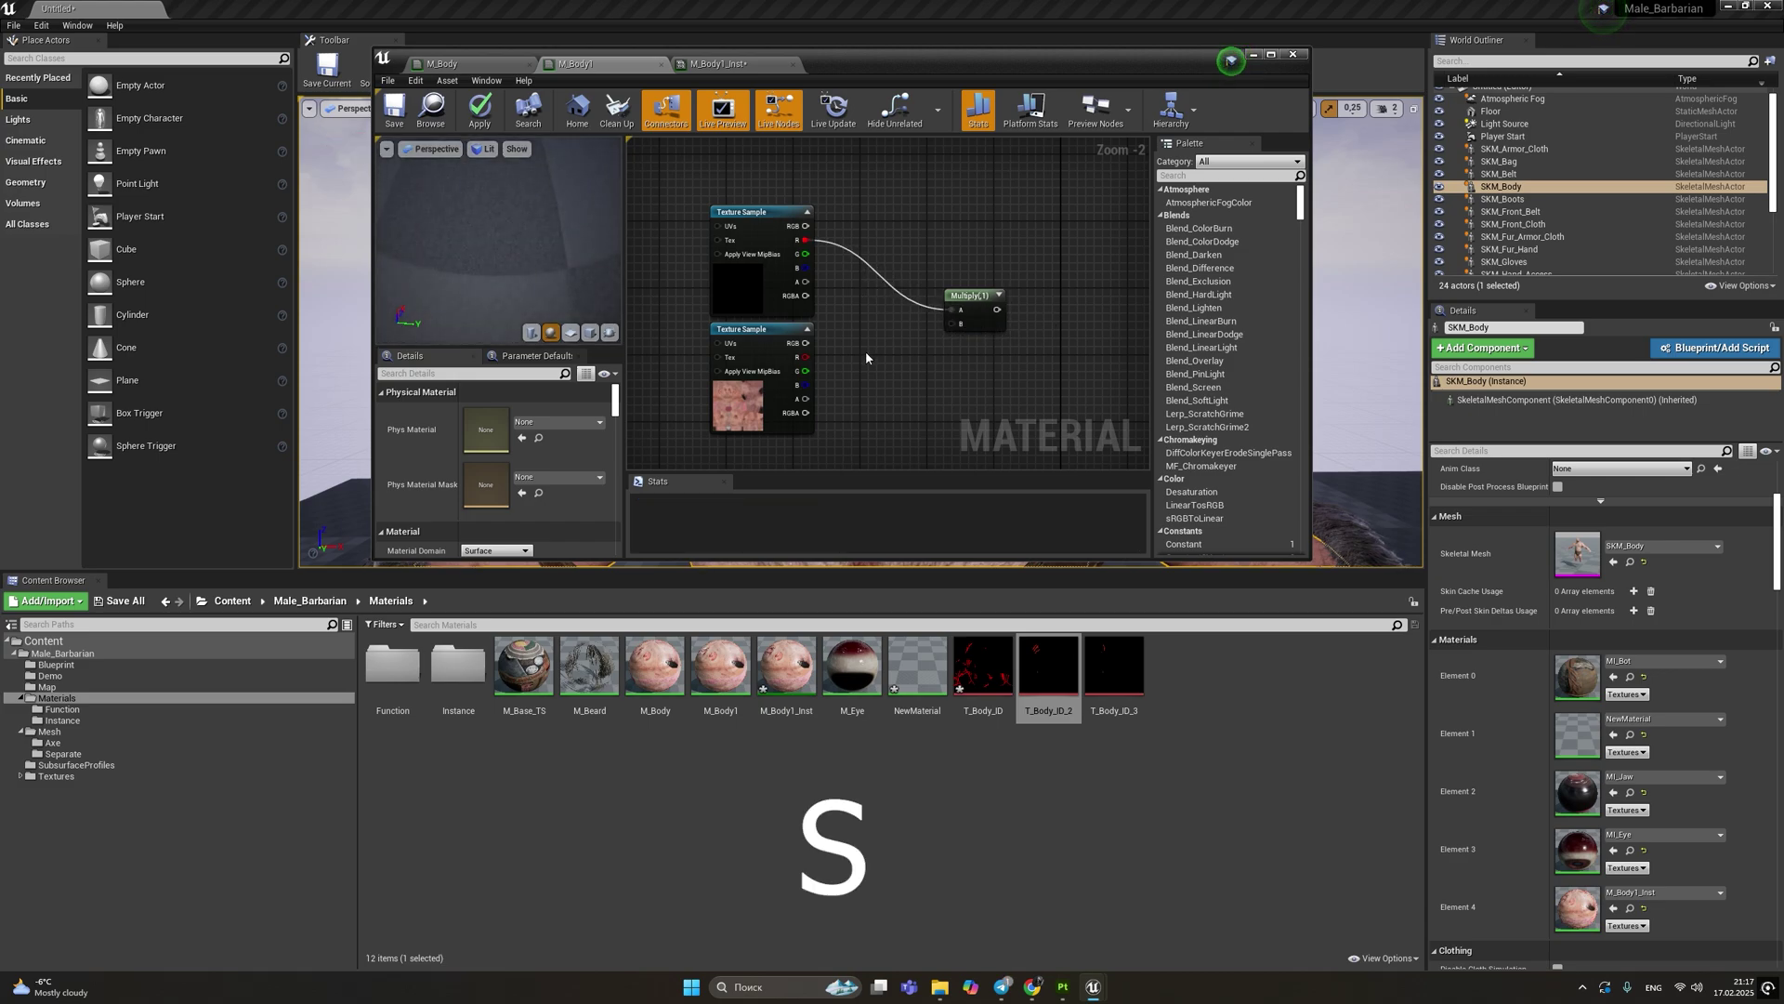
# Add a scalar parameter named Pattern_Power, connect it to Multiply's B input and set its default value to 1
pyautogui.click(866, 349)
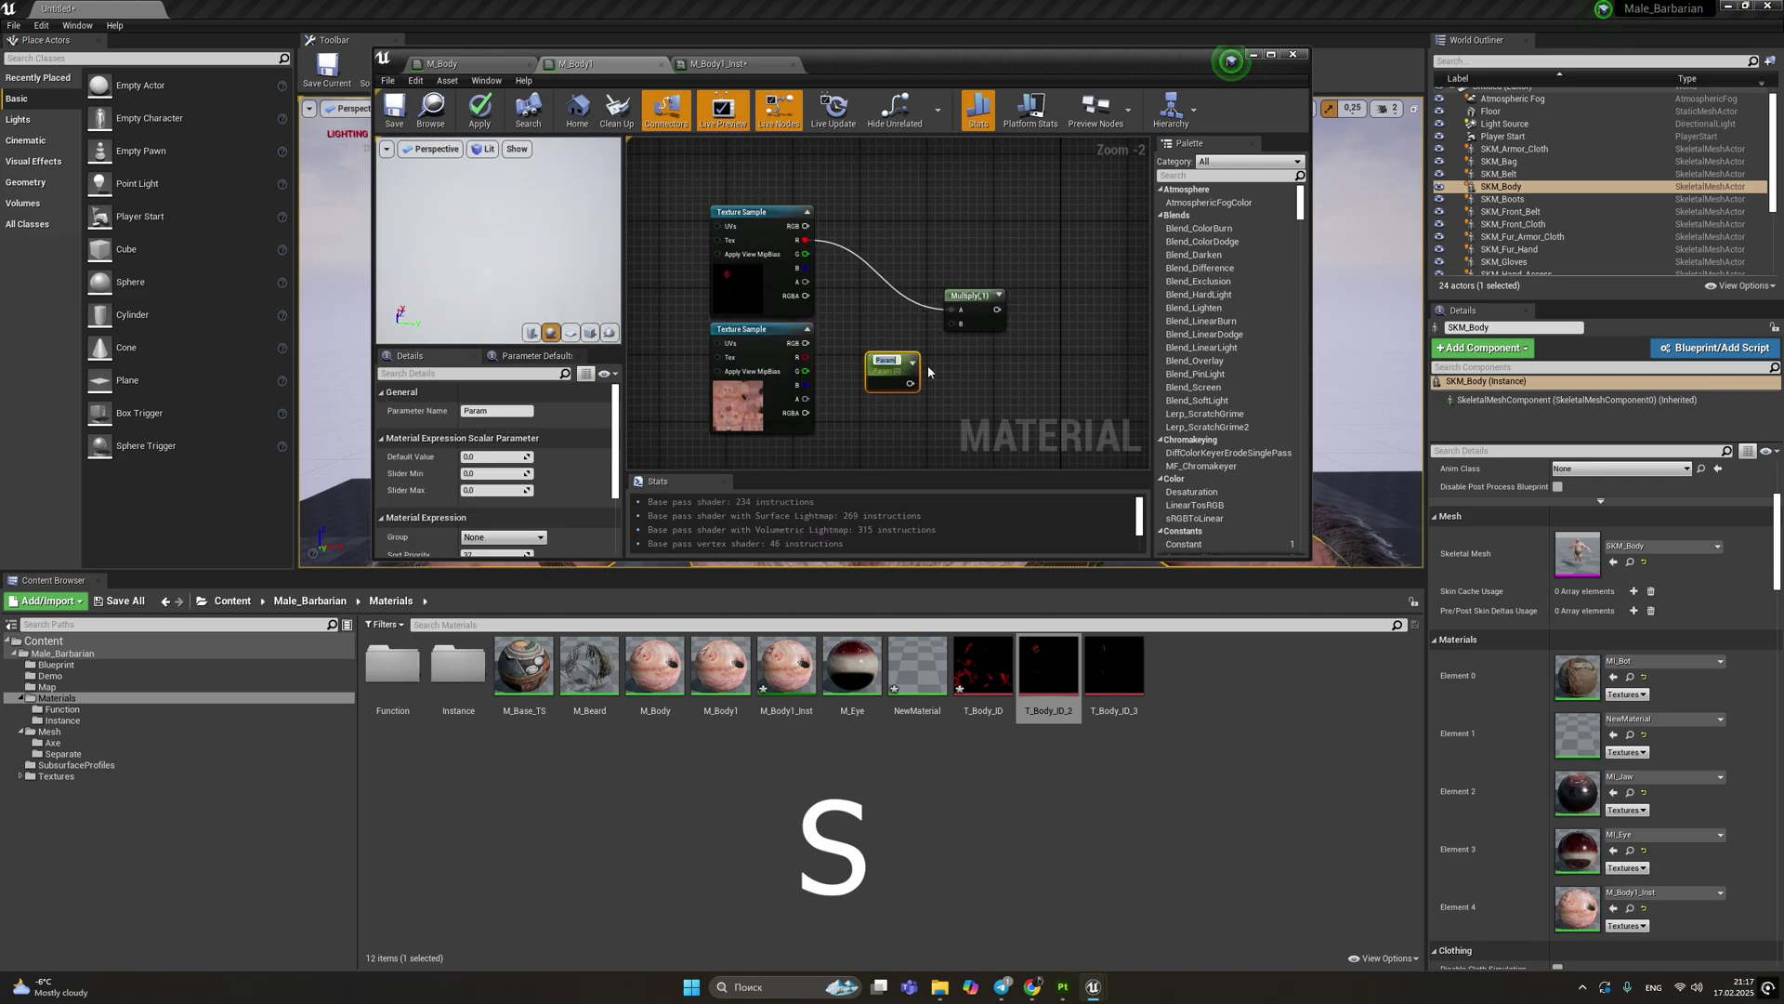
pyautogui.write('Power')
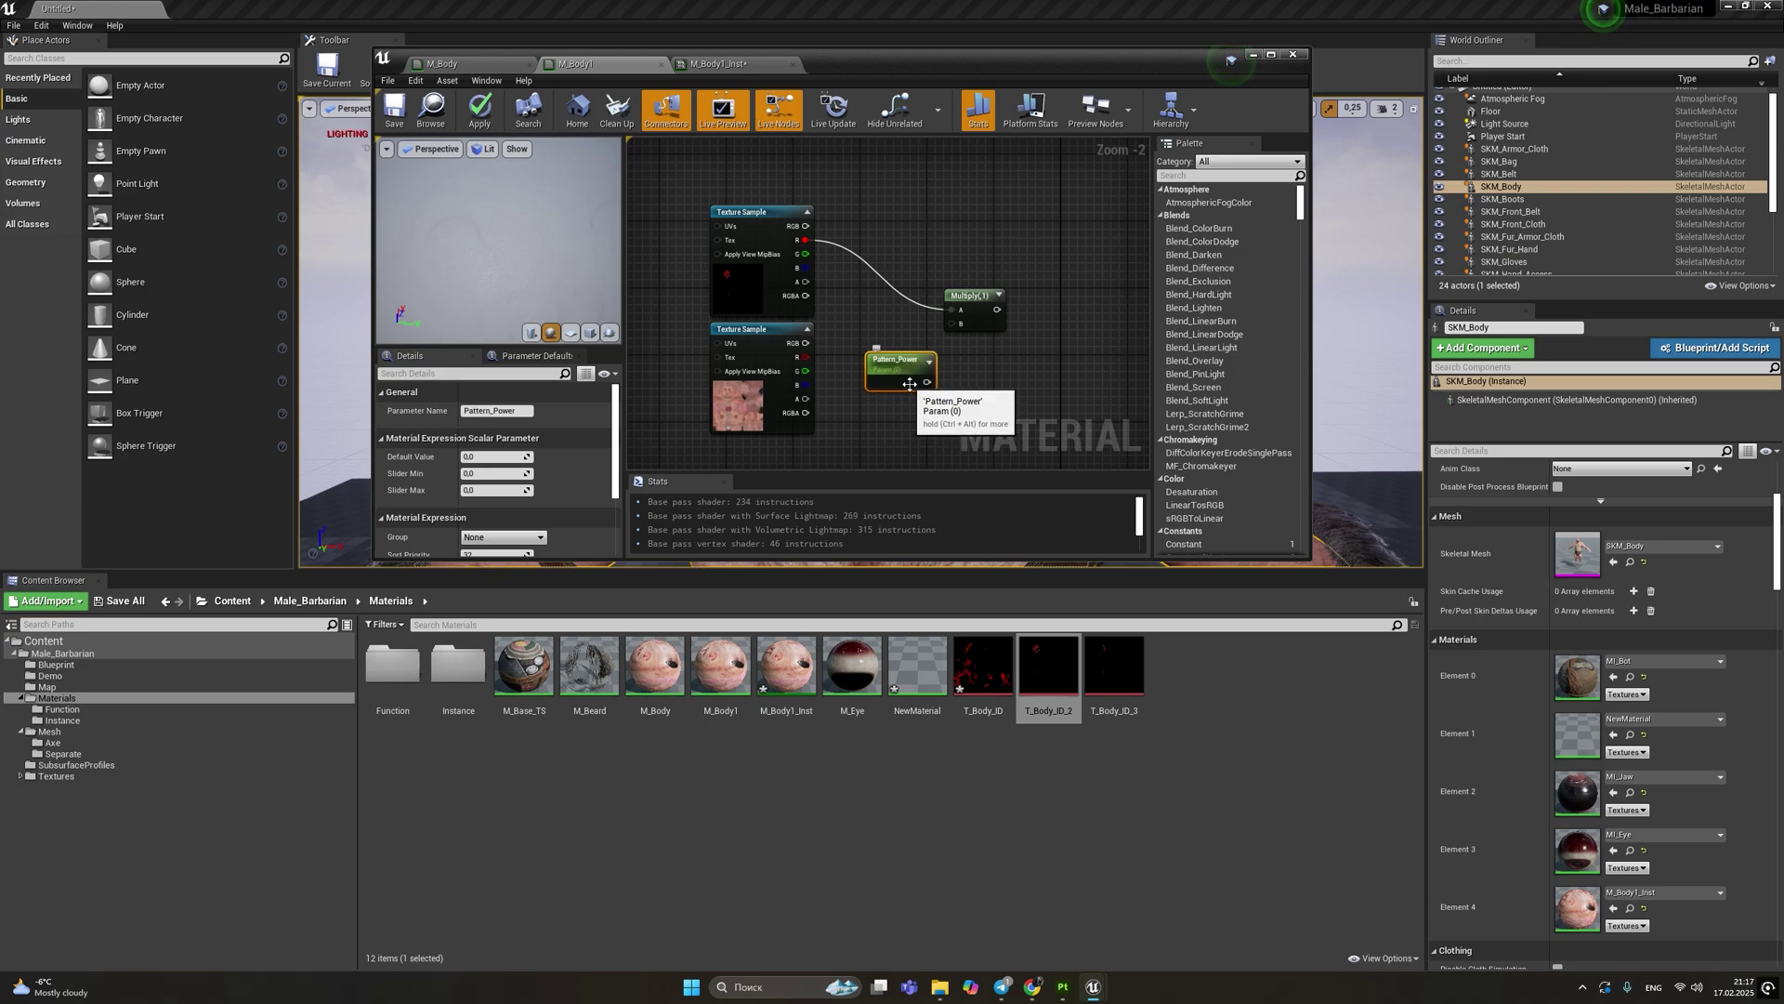
pyautogui.moveTo(927, 382); pyautogui.dragTo(879, 326)
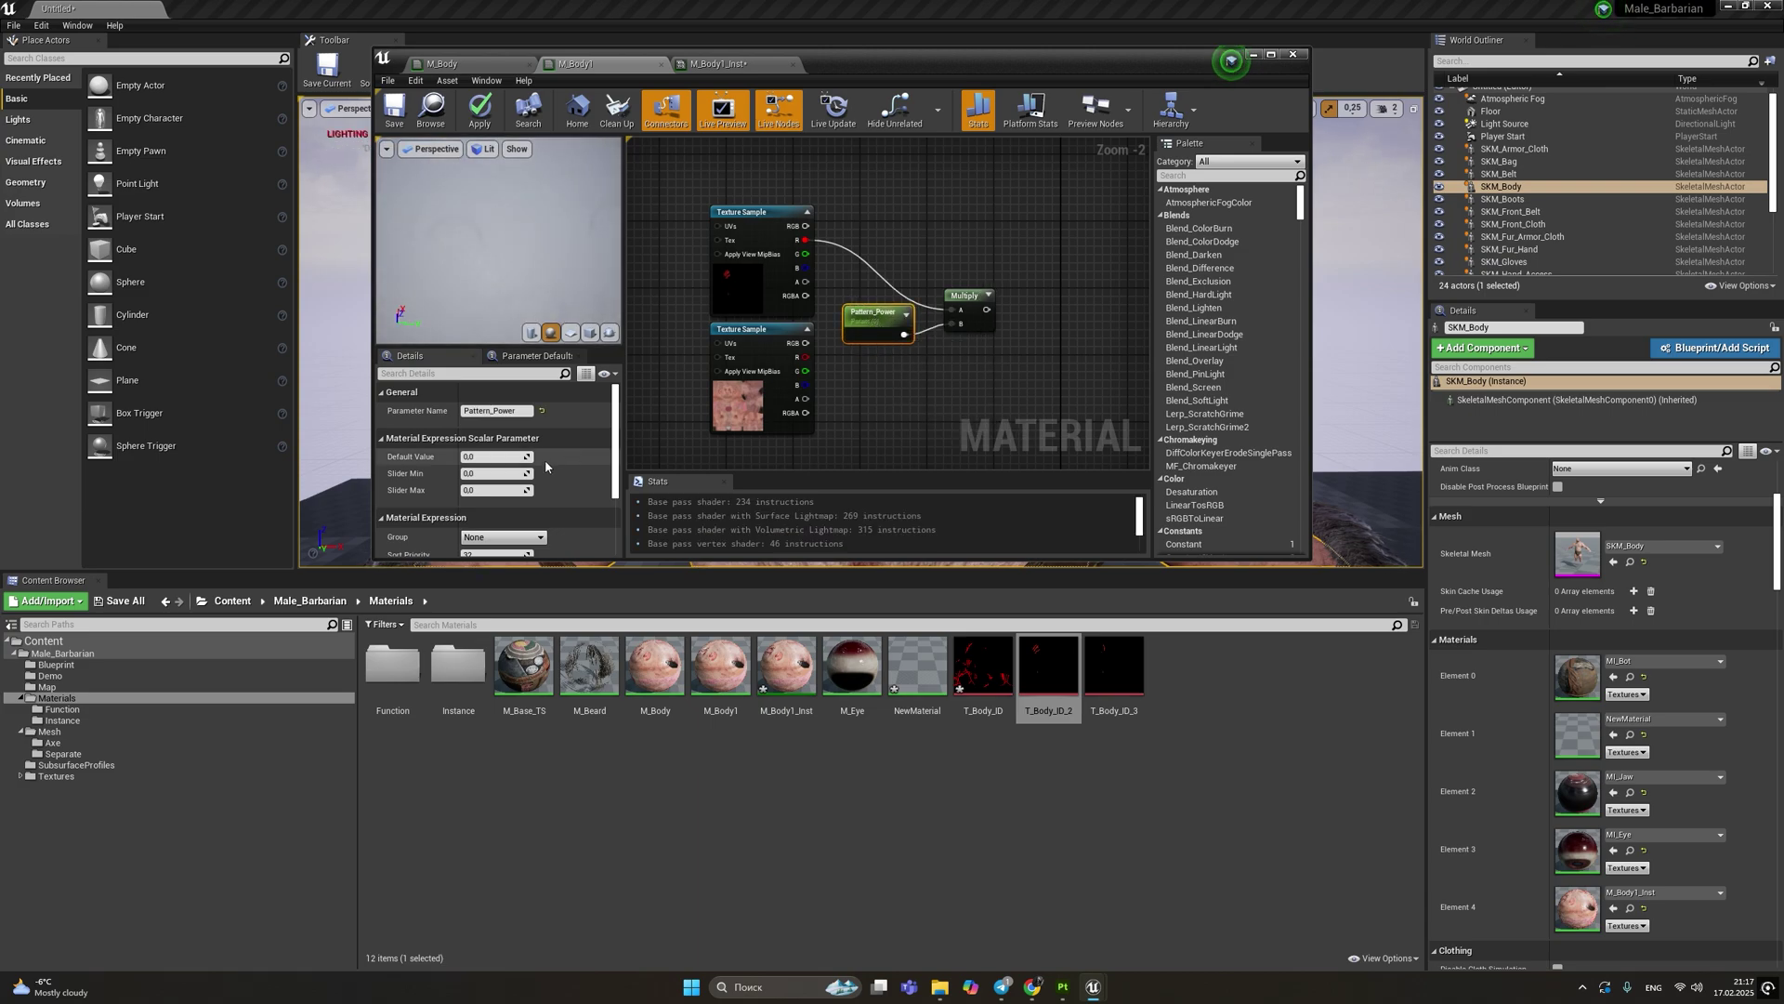
pyautogui.press('Return')
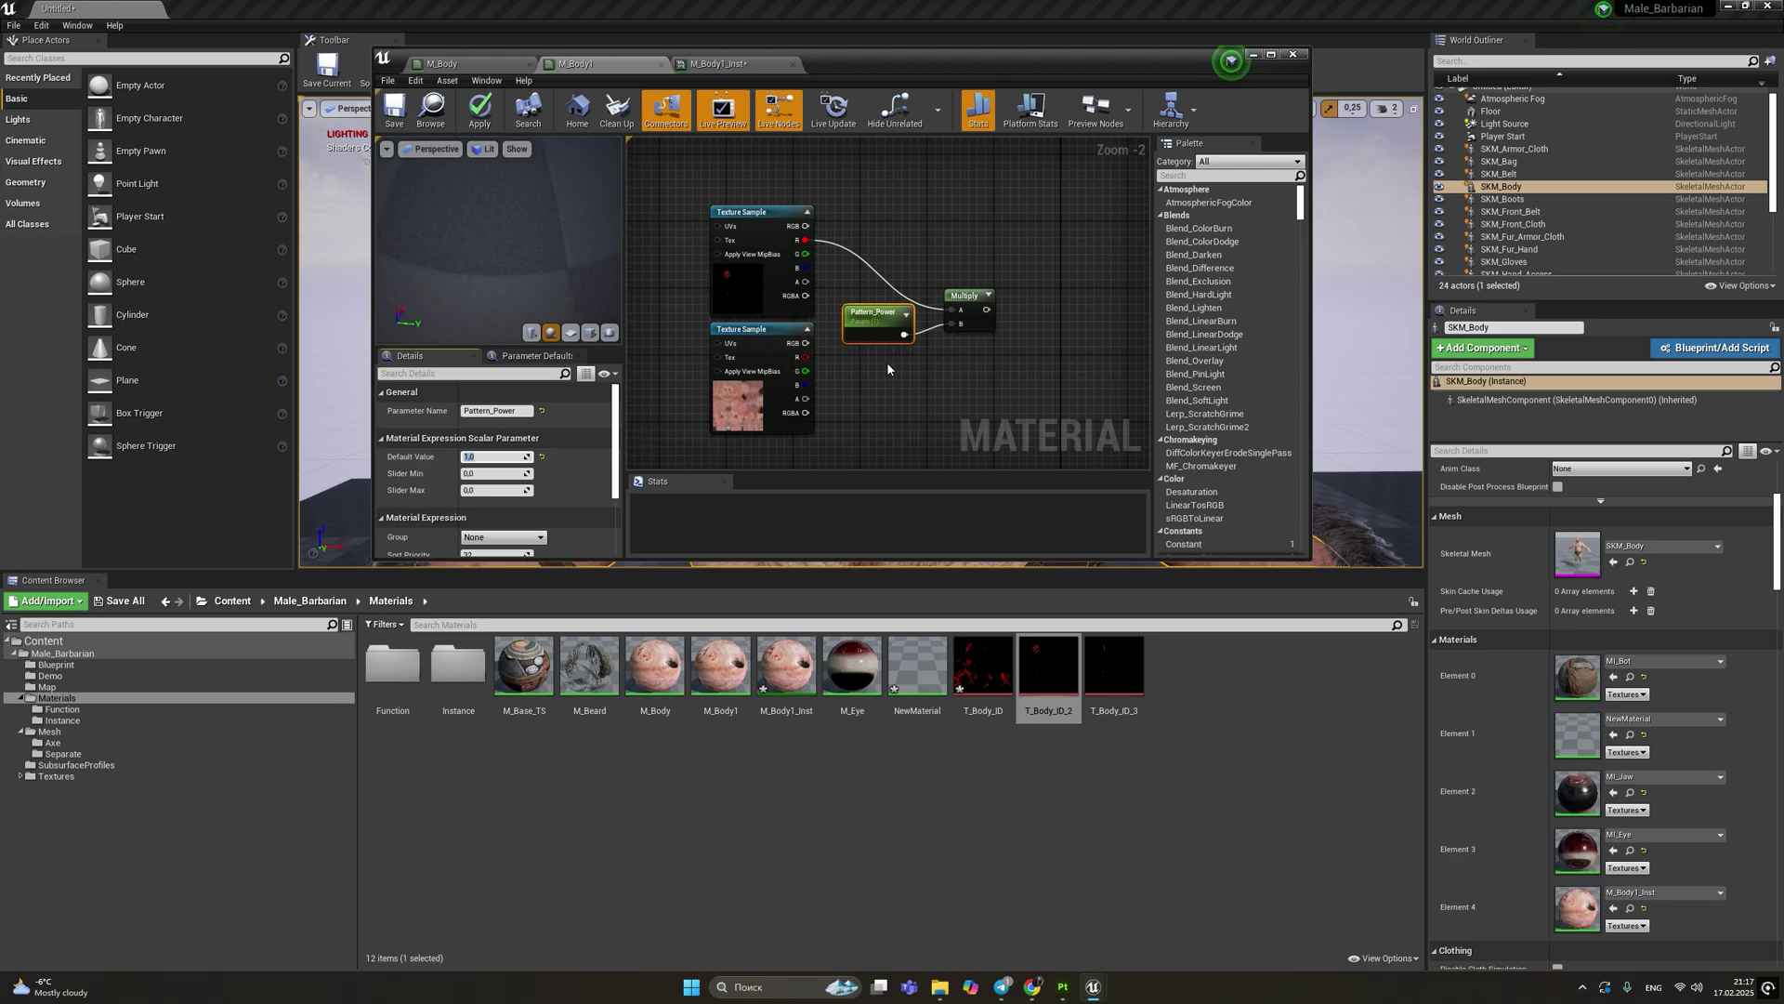
# Add a Lerp node after the Multiply node in the material graph
pyautogui.click(1078, 321)
pyautogui.moveTo(1078, 322); pyautogui.dragTo(926, 304, button='right')
pyautogui.press('l')
pyautogui.click(961, 302)
pyautogui.moveTo(1026, 296); pyautogui.dragTo(1031, 279)
pyautogui.moveTo(917, 274); pyautogui.dragTo(1042, 314, button='right')
# Convert the T_Body_ID_2 texture sample to a parameter named ID_Pattern
pyautogui.click(776, 292)
pyautogui.rightClick(771, 293)
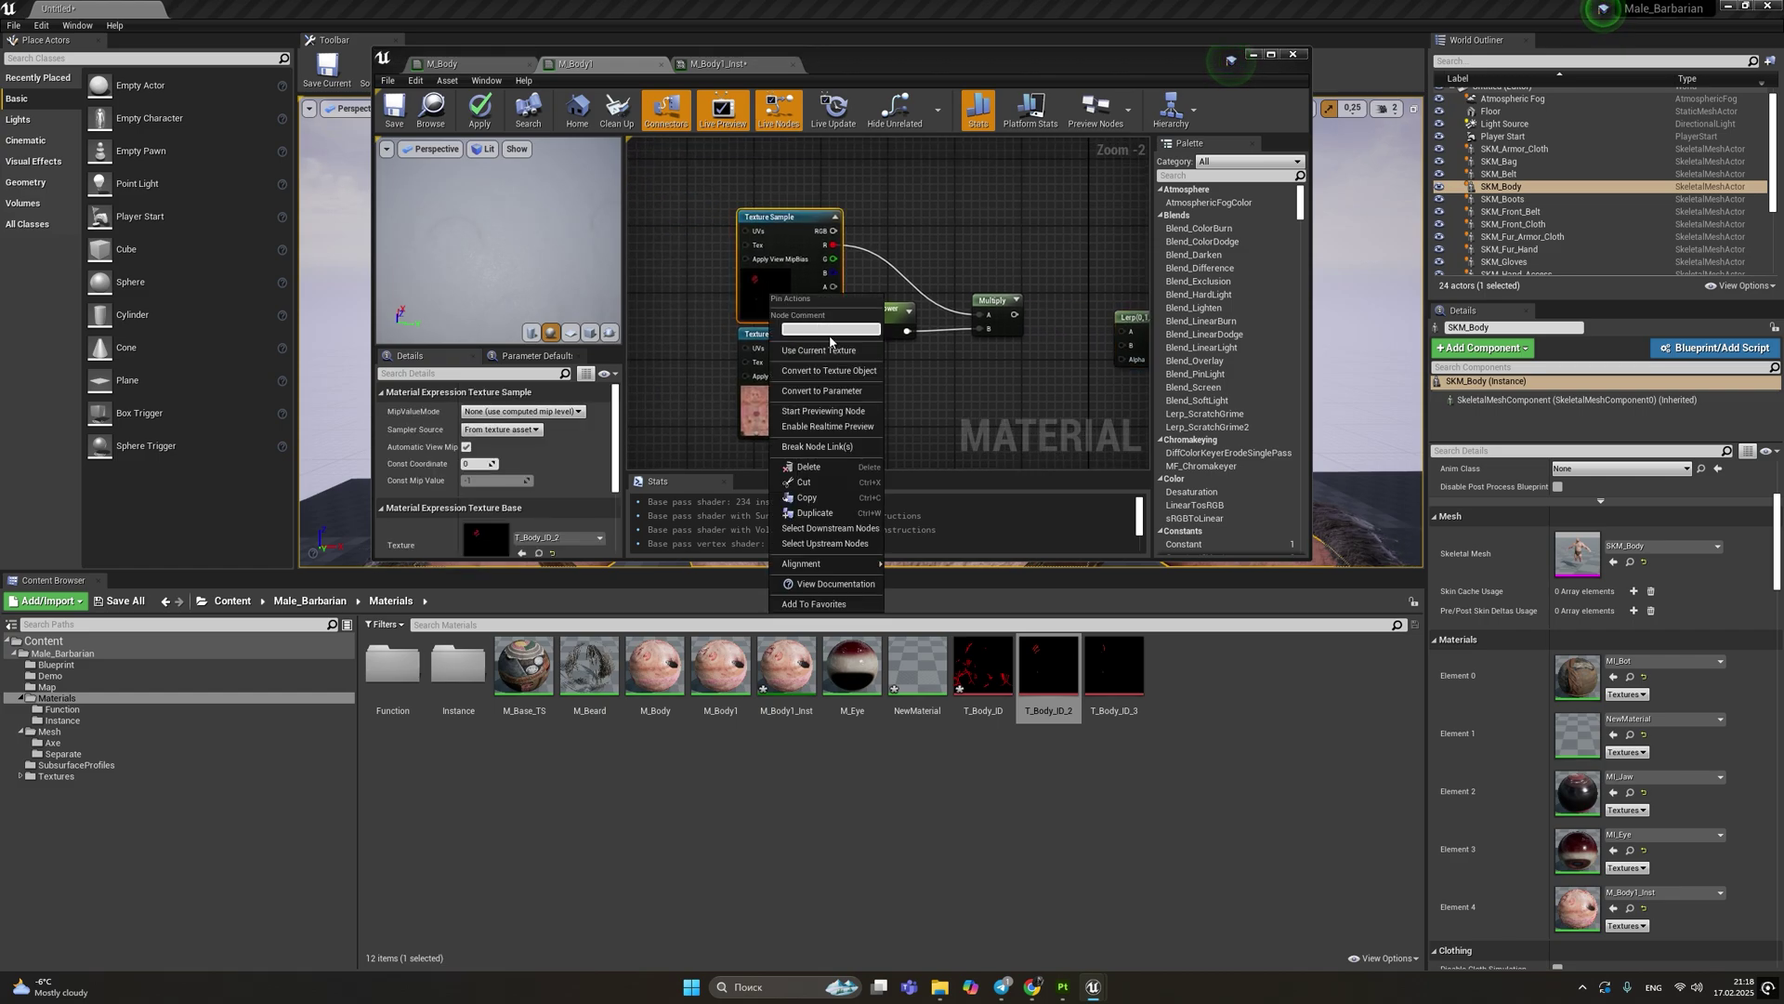
pyautogui.click(849, 393)
pyautogui.write('ID')
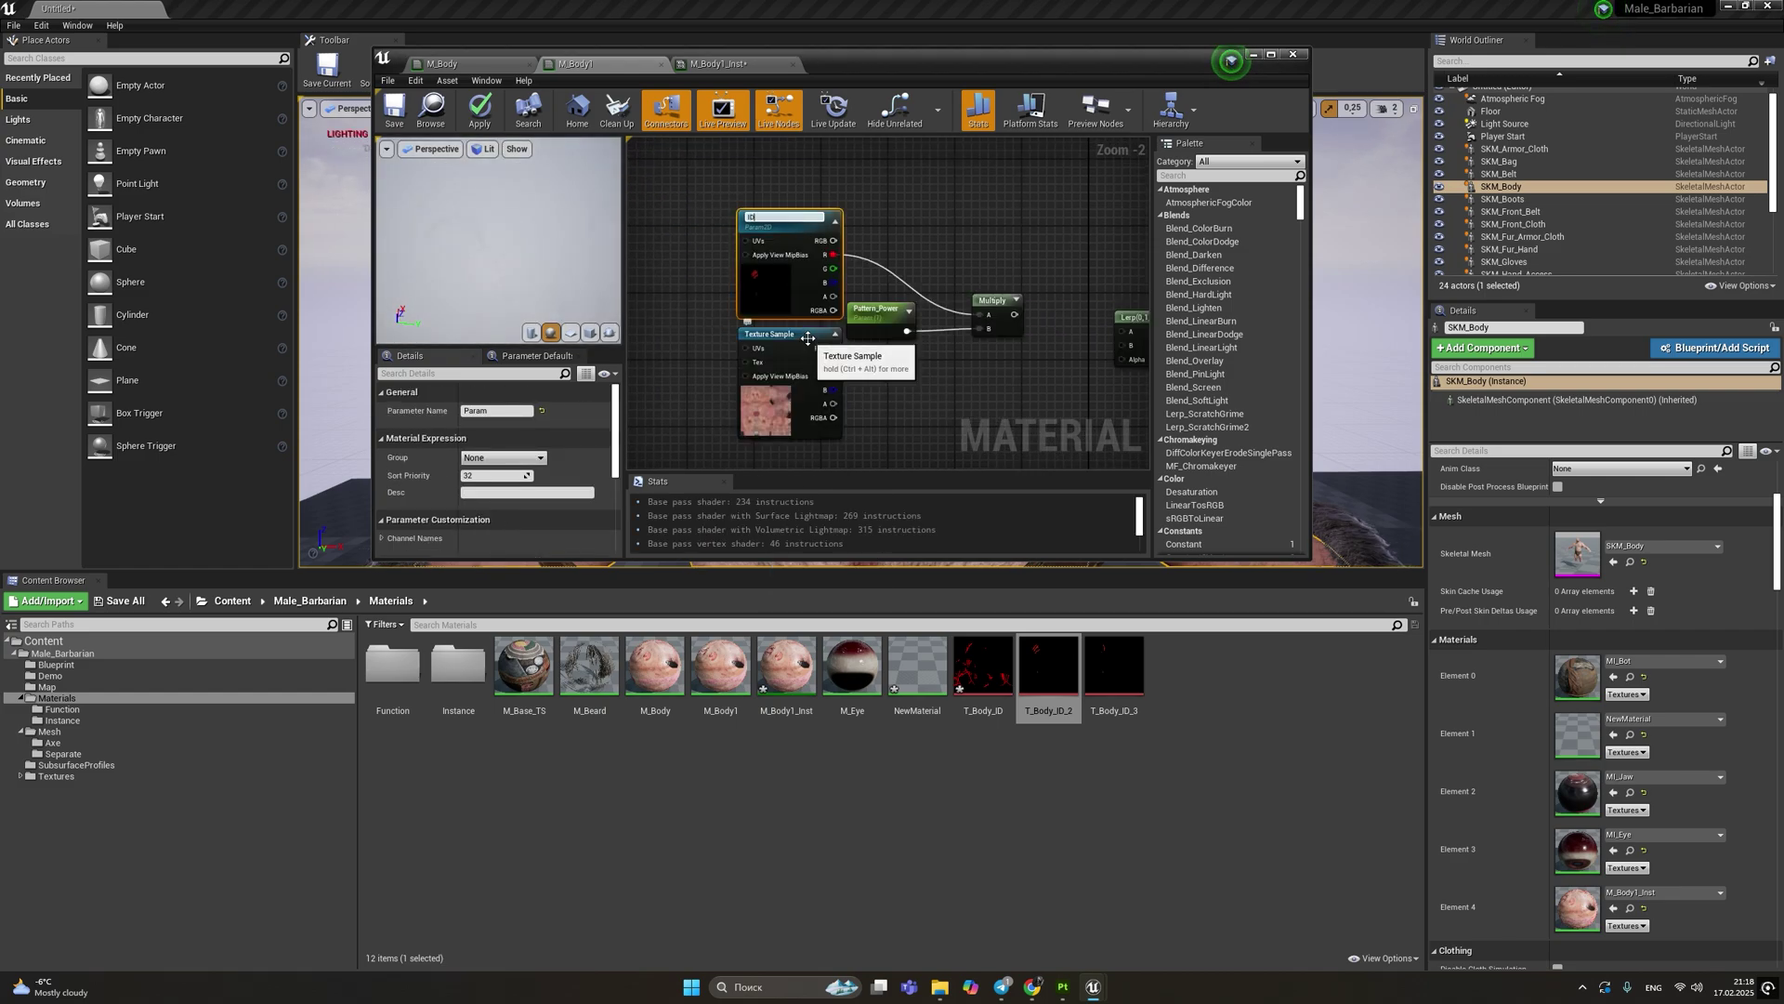
pyautogui.write('_Patte')
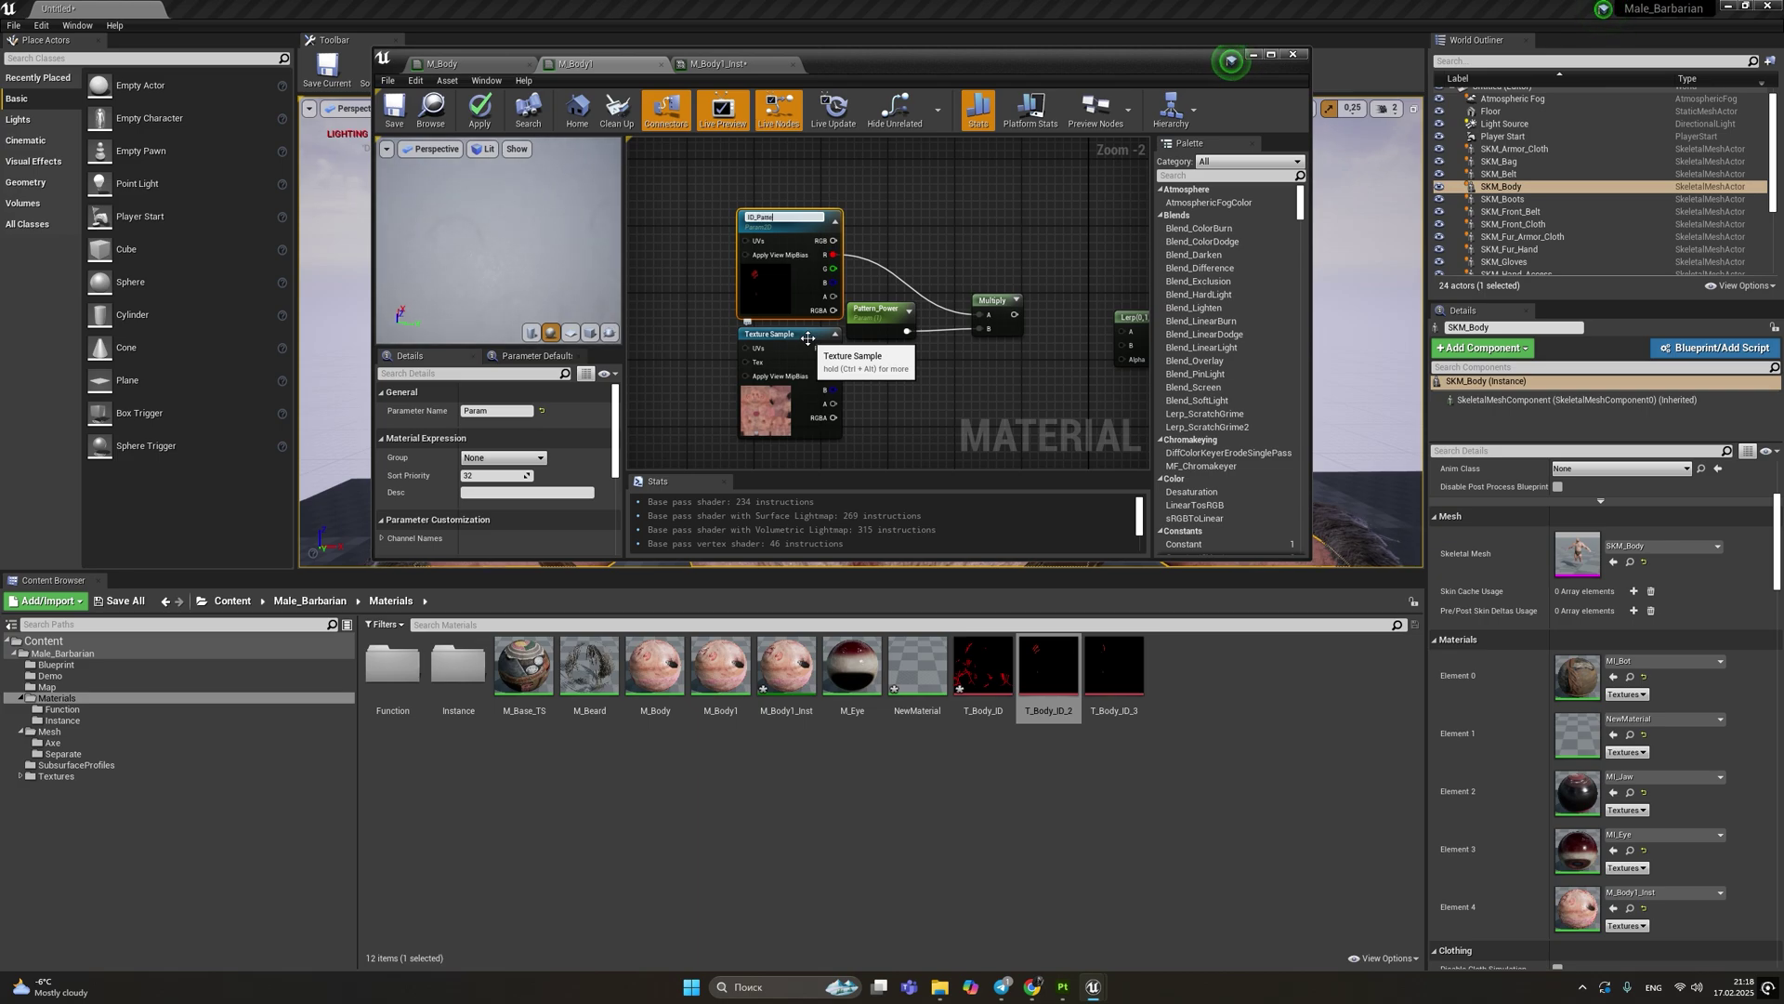
pyautogui.click(925, 246)
pyautogui.moveTo(924, 246); pyautogui.dragTo(864, 221, button='right')
pyautogui.moveTo(1000, 315); pyautogui.dragTo(937, 313, button='right')
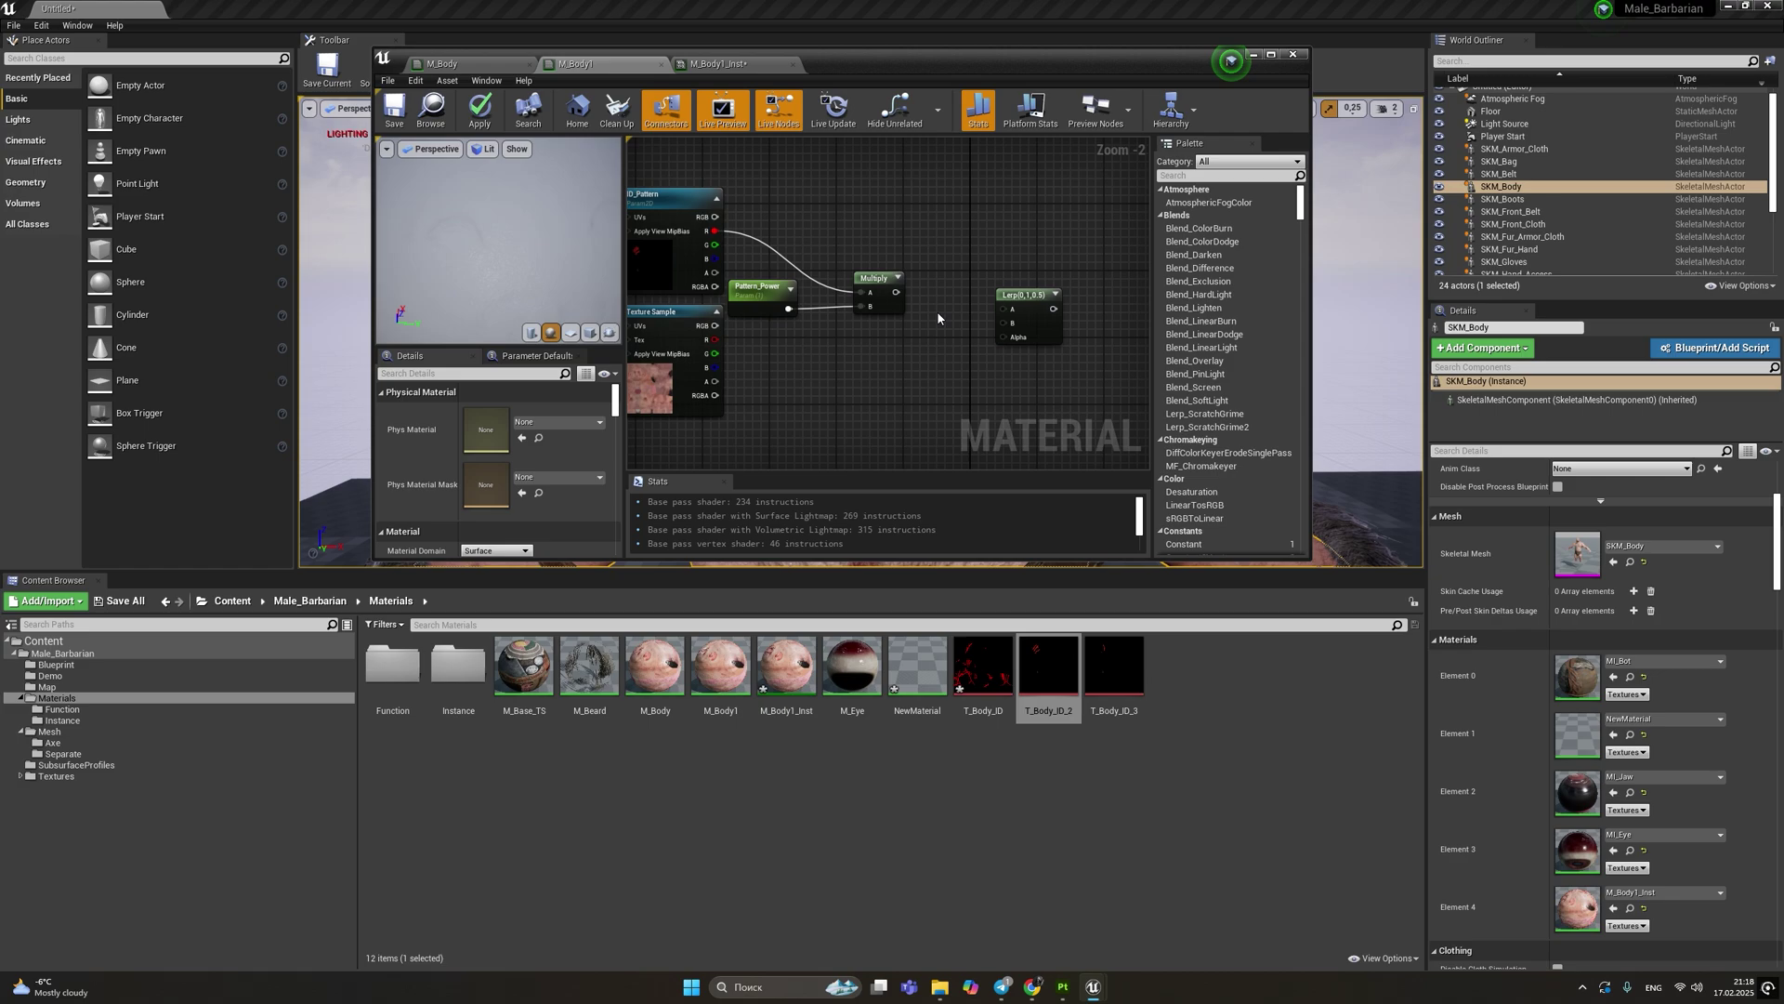
# Connect the Multiply node's output to the Lerp node's Alpha input
pyautogui.moveTo(922, 308); pyautogui.dragTo(1004, 336)
pyautogui.hotkey('ctrl', 'z')
pyautogui.moveTo(789, 349); pyautogui.dragTo(744, 378, button='right')
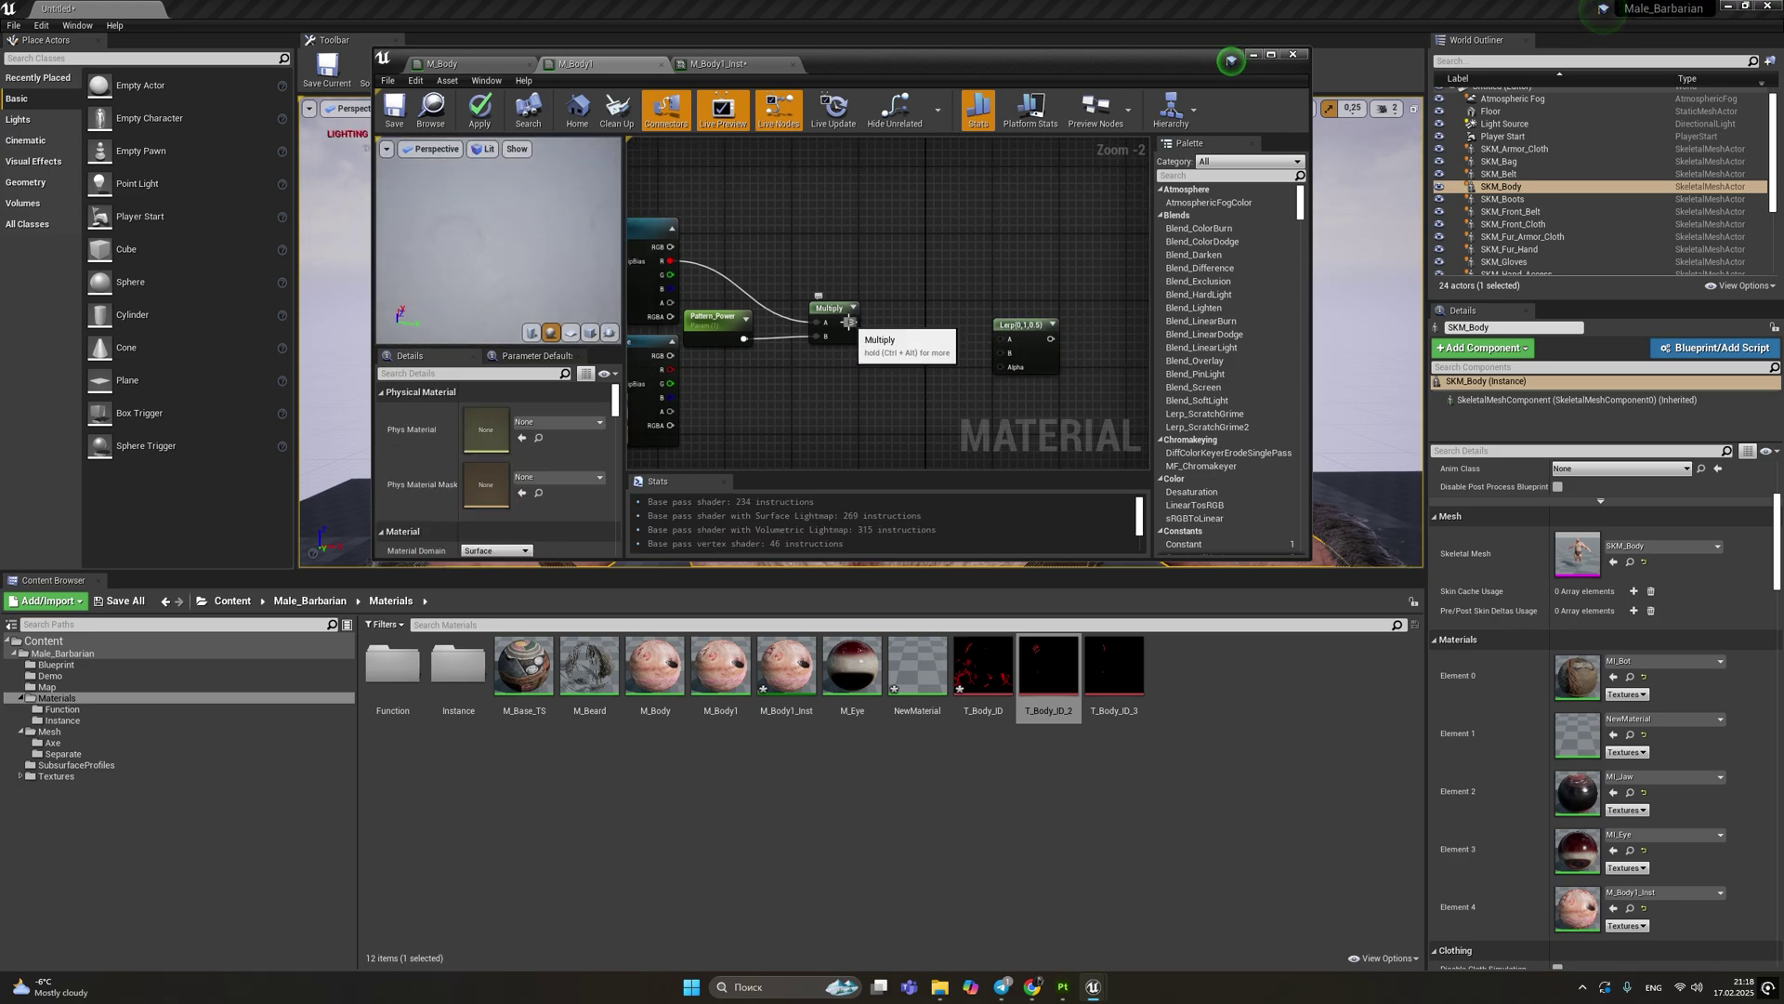
pyautogui.moveTo(852, 322); pyautogui.dragTo(1001, 366)
pyautogui.moveTo(911, 263)
pyautogui.mouseDown(button='right')
pyautogui.moveTo(929, 316)
pyautogui.moveTo(912, 256)
pyautogui.mouseUp(button='right')
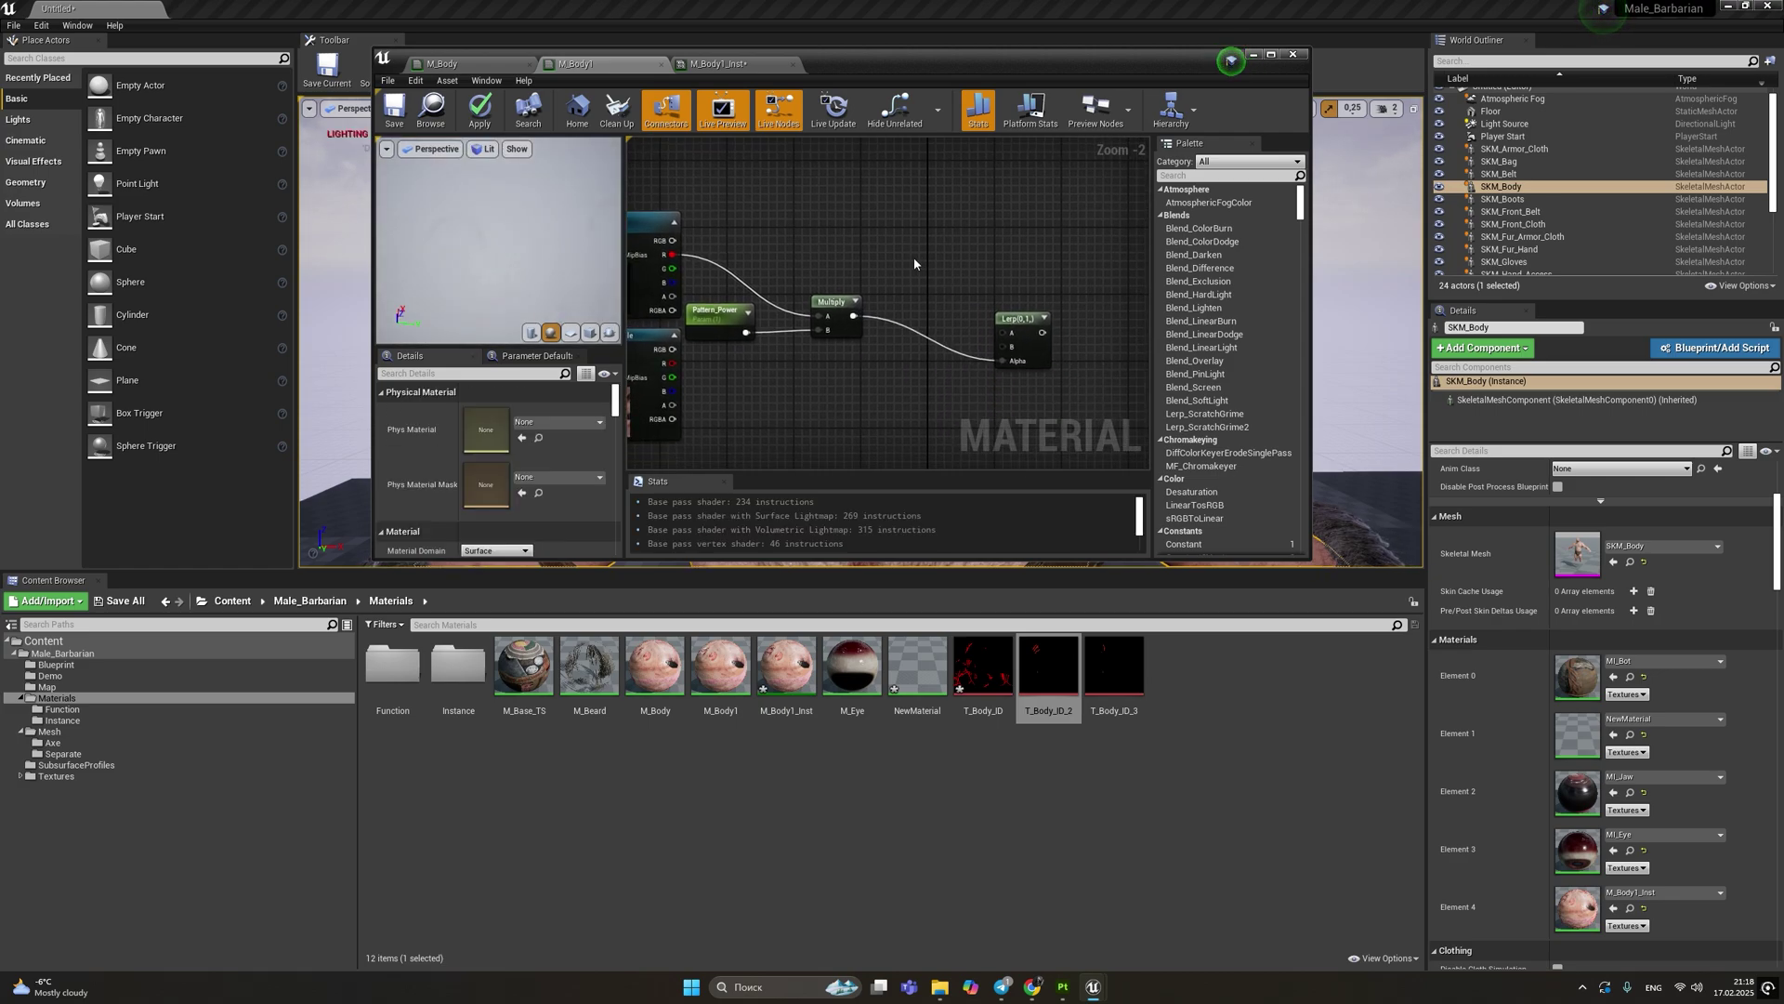
# Add a three-component colour constant, convert it to a parameter named Color_Pattern, and connect it to Lerp's B input
pyautogui.press('3')
pyautogui.click(908, 249)
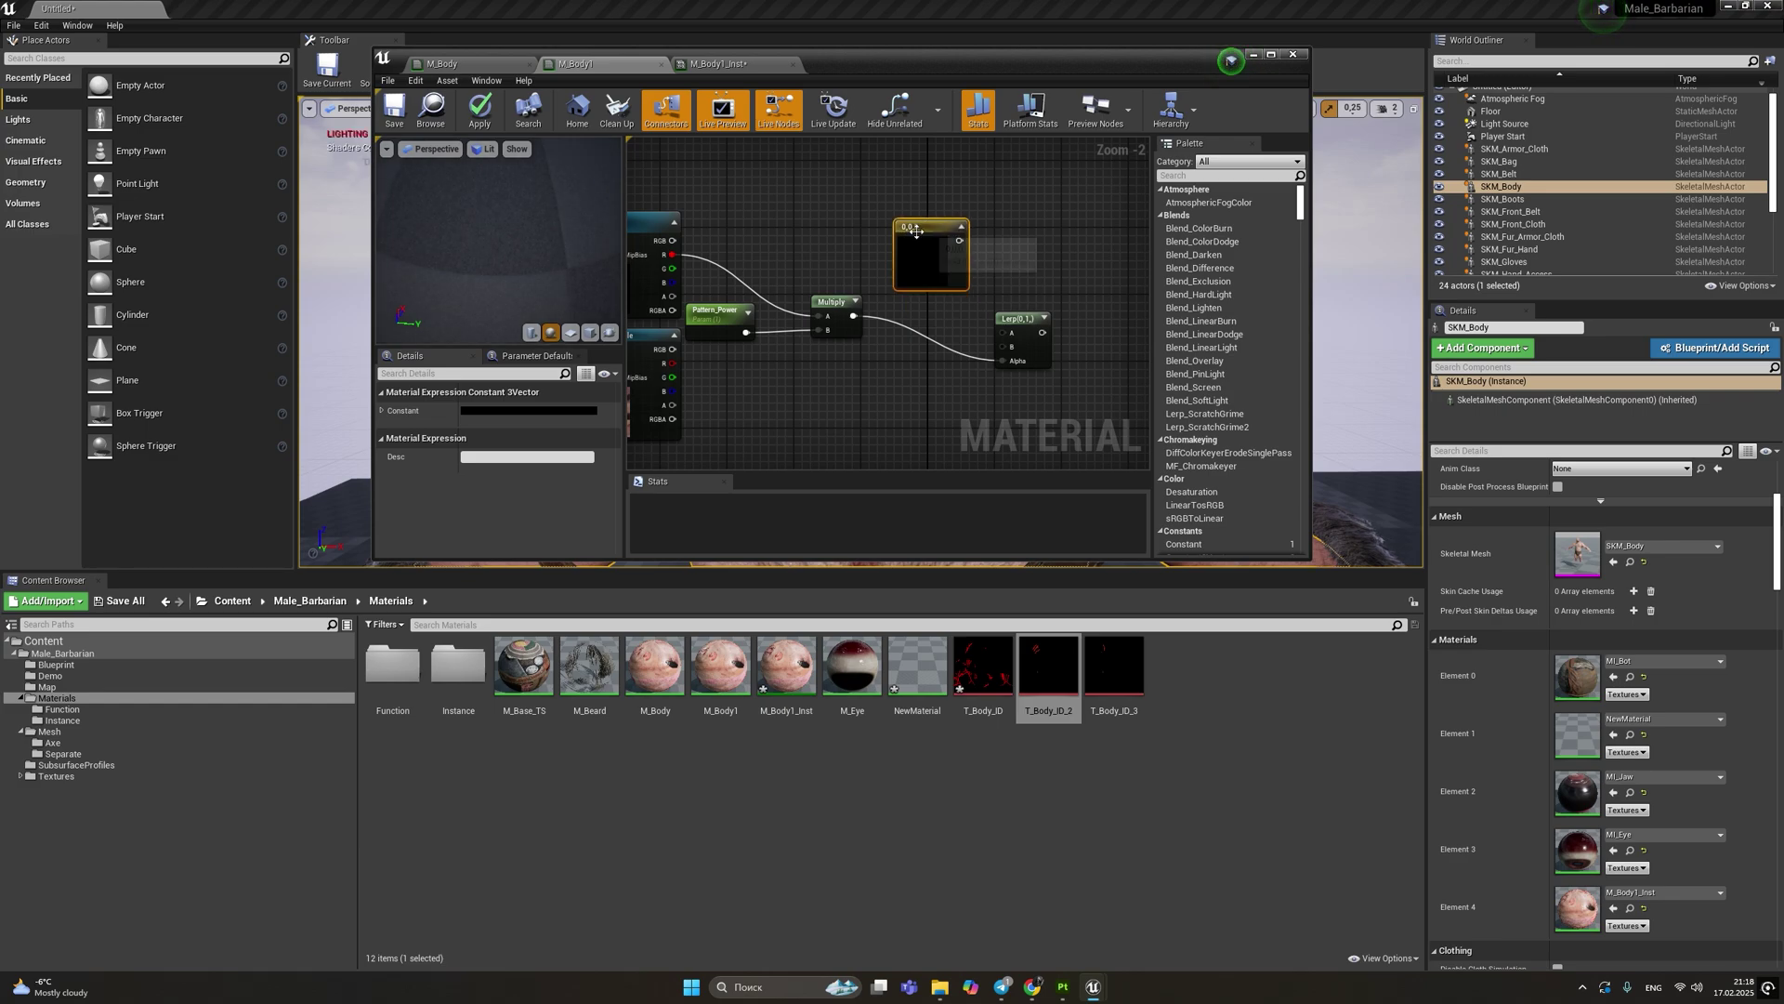
pyautogui.rightClick(924, 251)
pyautogui.click(985, 306)
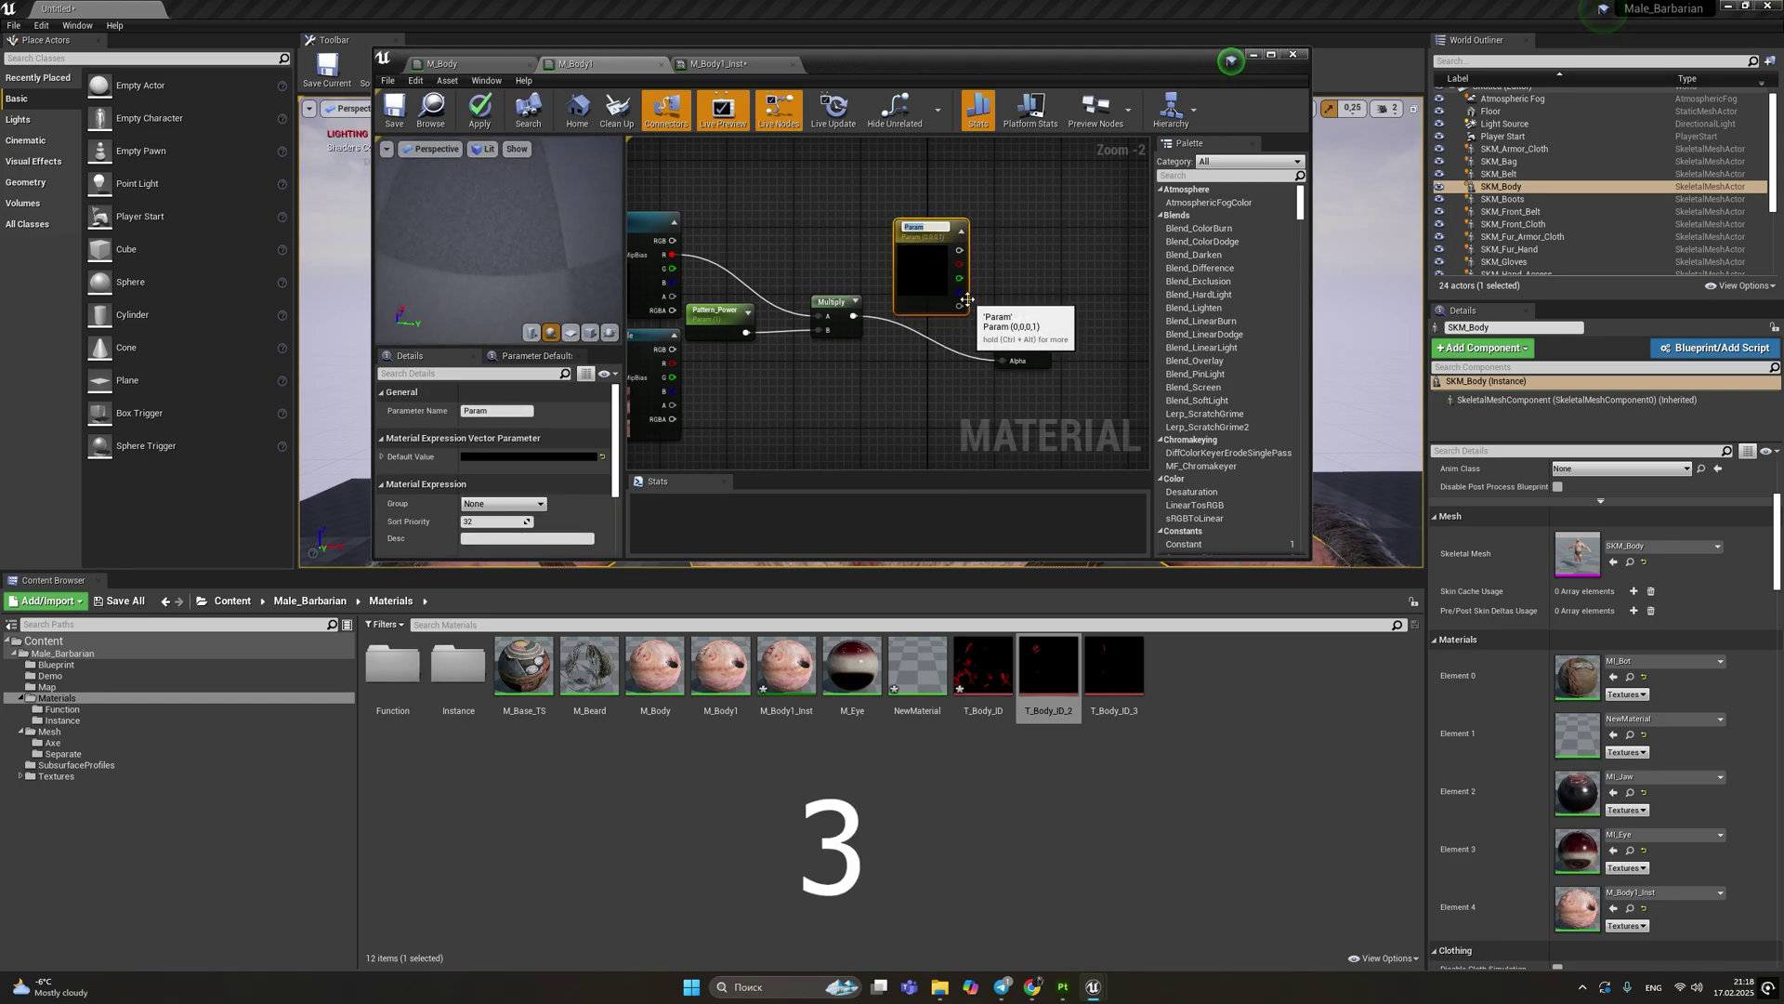
pyautogui.write('Color_Pattern')
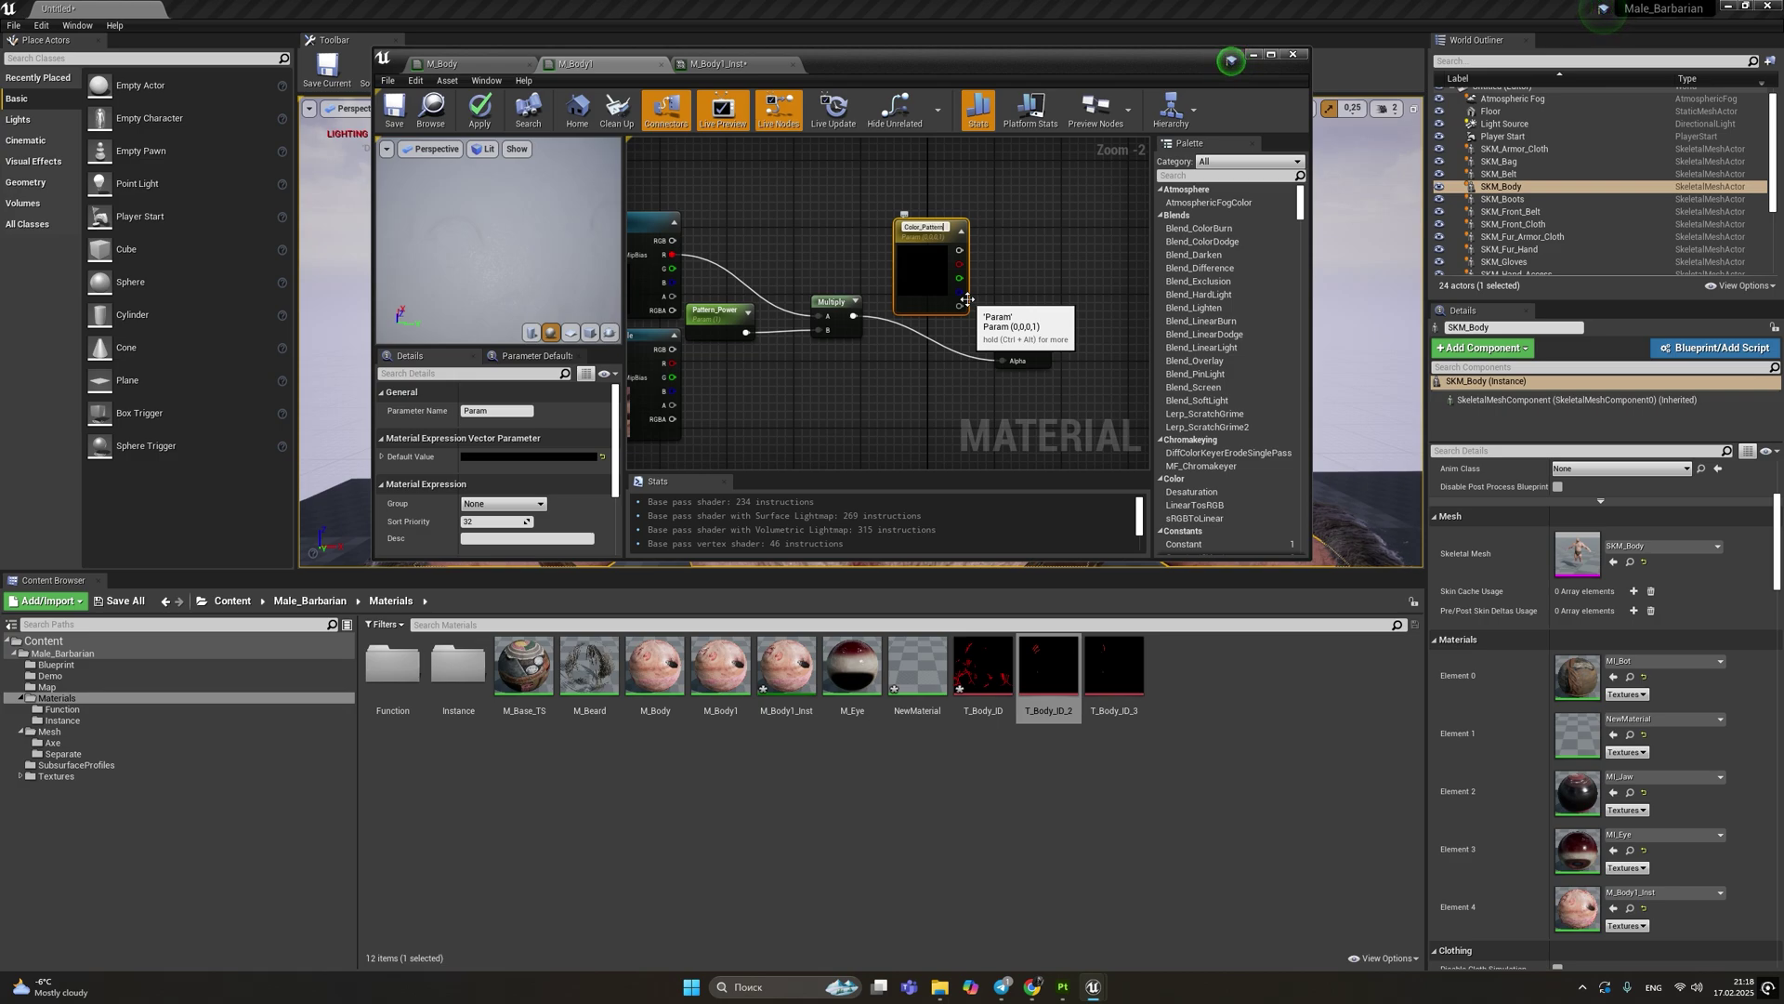
pyautogui.moveTo(936, 251); pyautogui.dragTo(911, 221)
pyautogui.moveTo(996, 350); pyautogui.dragTo(1002, 347)
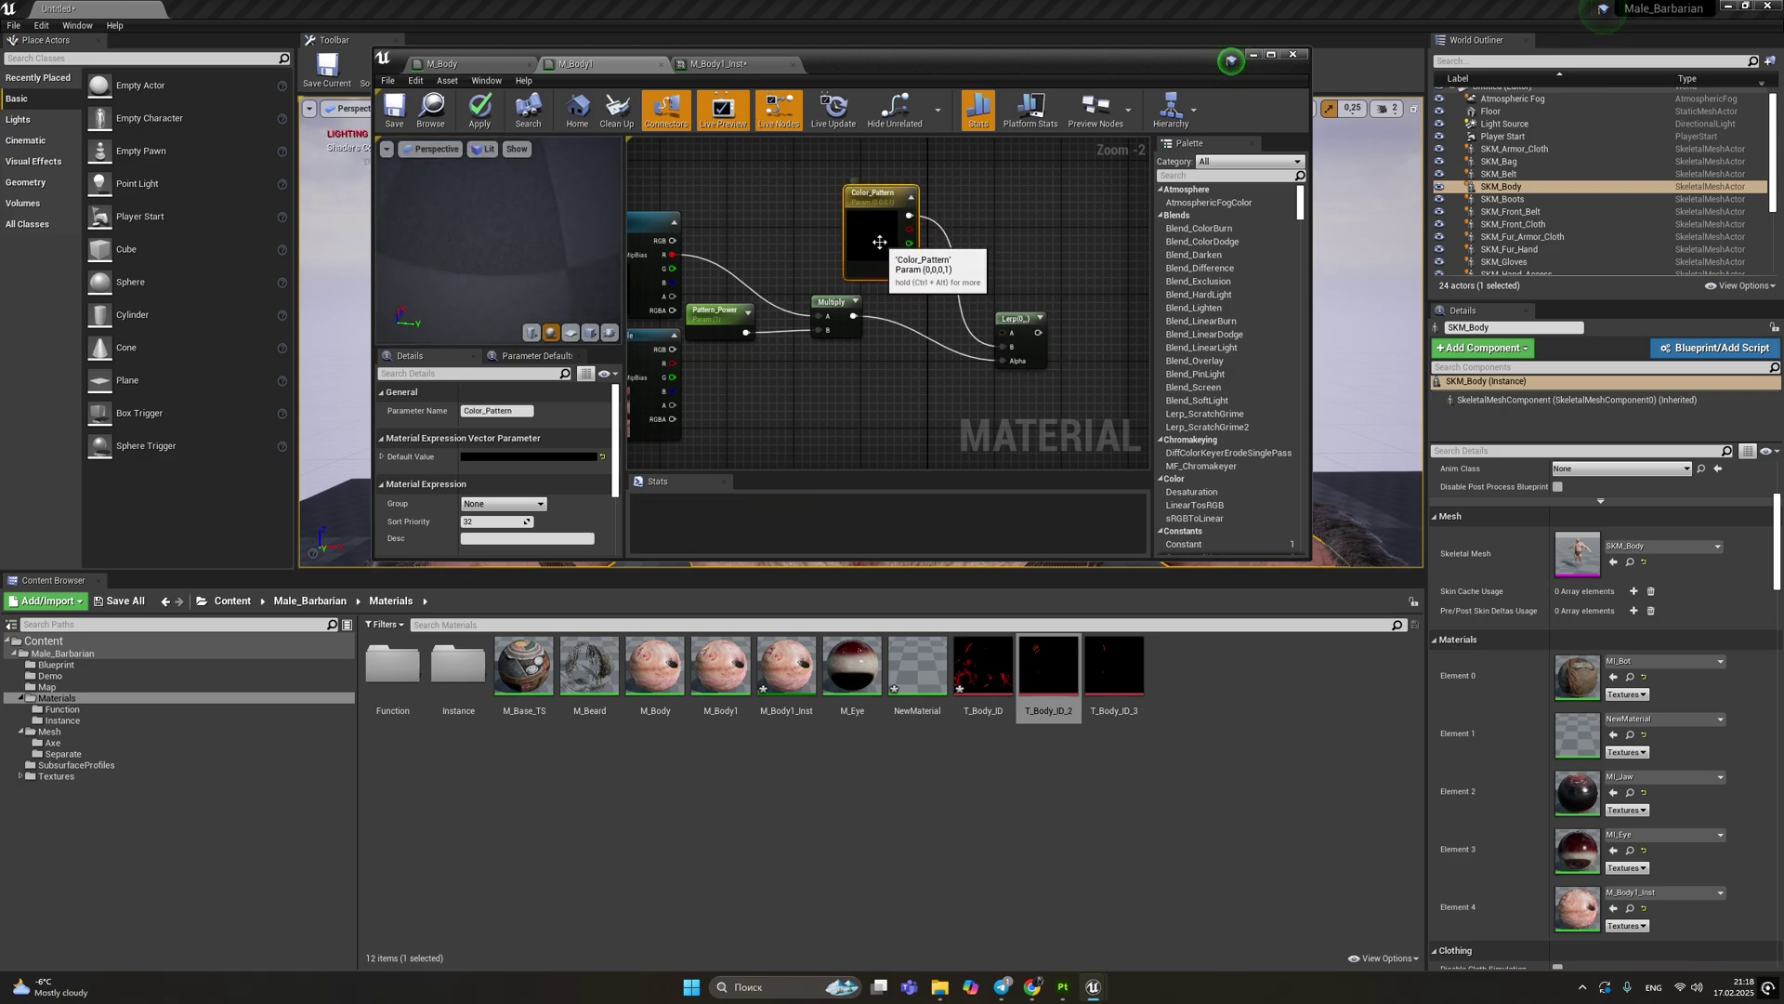
pyautogui.moveTo(876, 209); pyautogui.dragTo(843, 219)
pyautogui.click(961, 249)
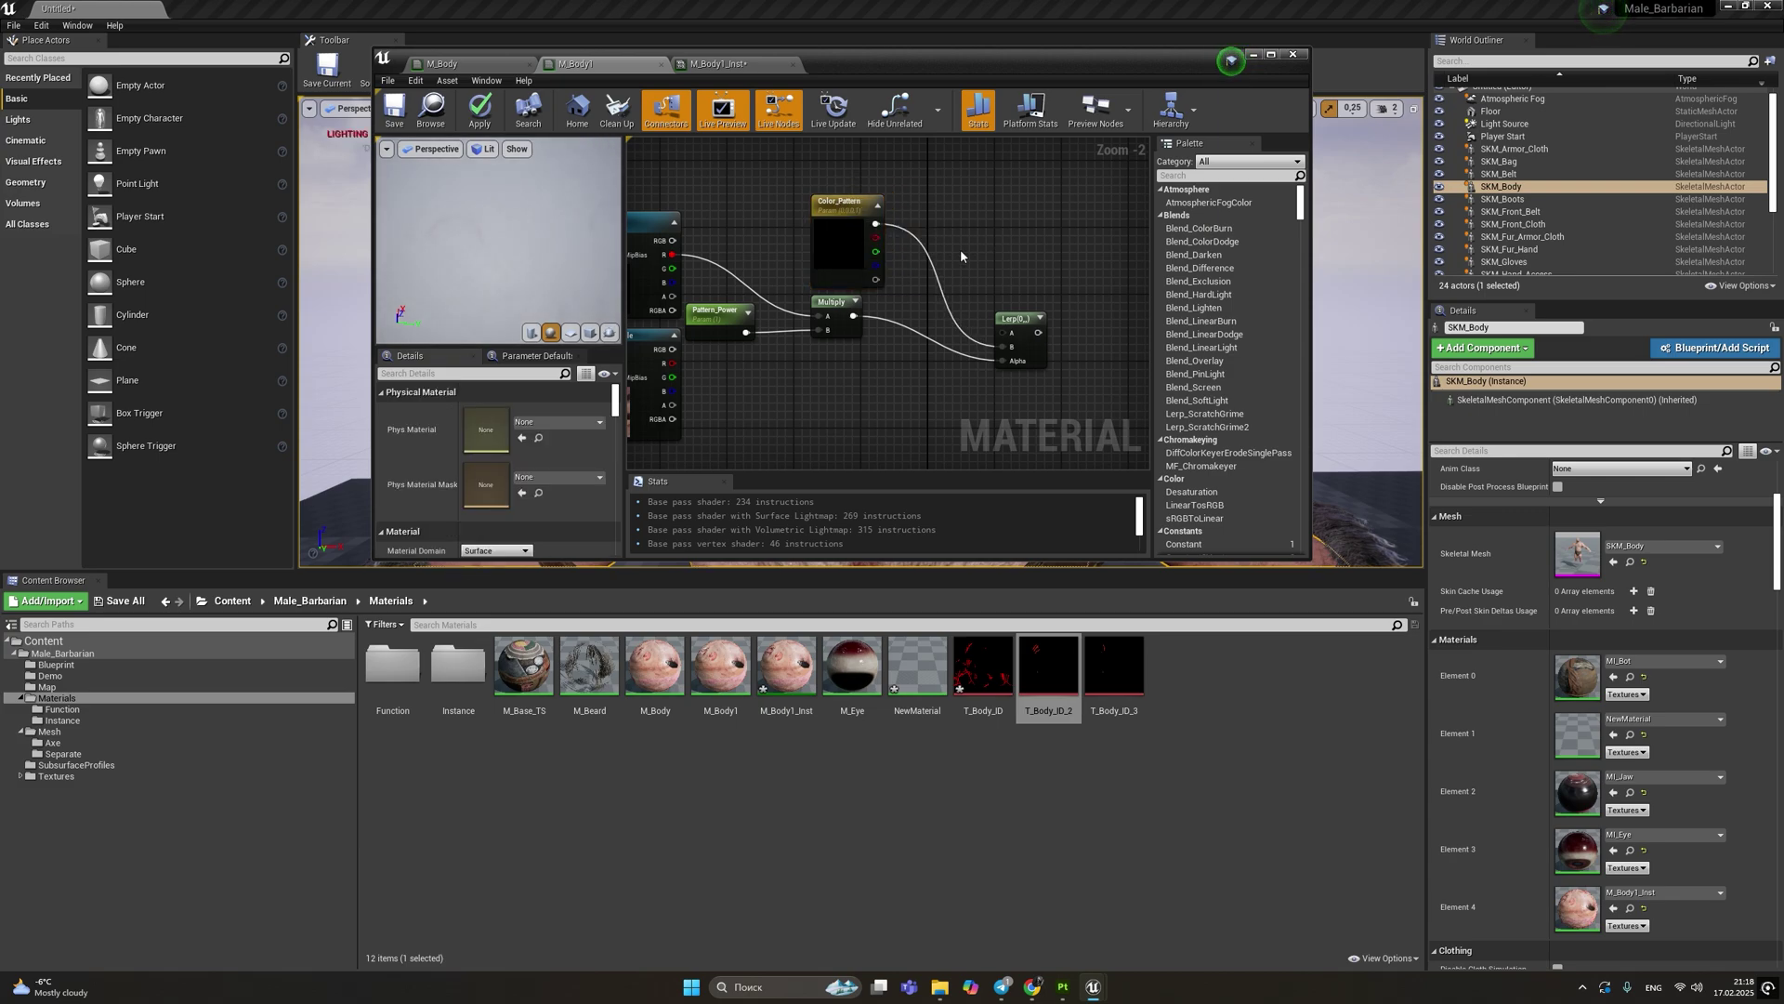
# Connect the RGB output of the skin colour Texture Sample to Lerp's A input
pyautogui.moveTo(961, 249); pyautogui.dragTo(1052, 213, button='right')
pyautogui.moveTo(880, 309); pyautogui.dragTo(867, 318, button='right')
pyautogui.moveTo(752, 322); pyautogui.dragTo(785, 330)
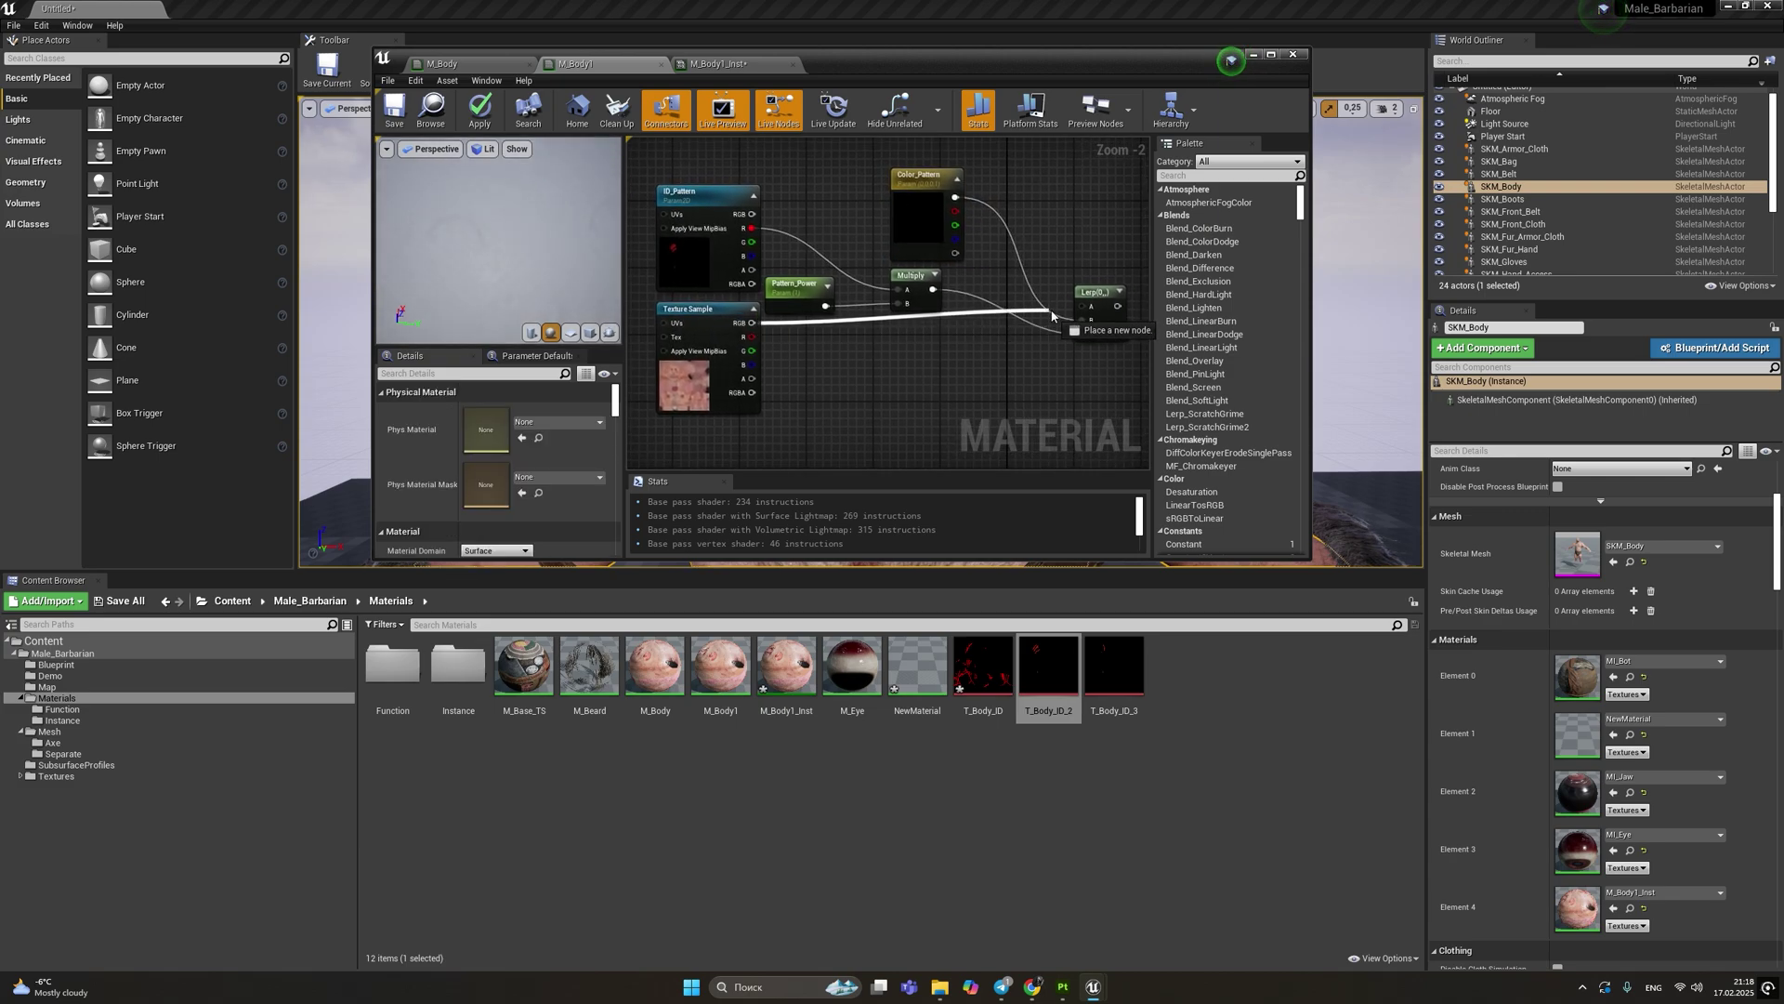
pyautogui.moveTo(1084, 314); pyautogui.dragTo(1088, 316)
# Connect the Lerp output to the node that feeds the material's Base Color and save the material
pyautogui.scroll(-2, 1017, 334)
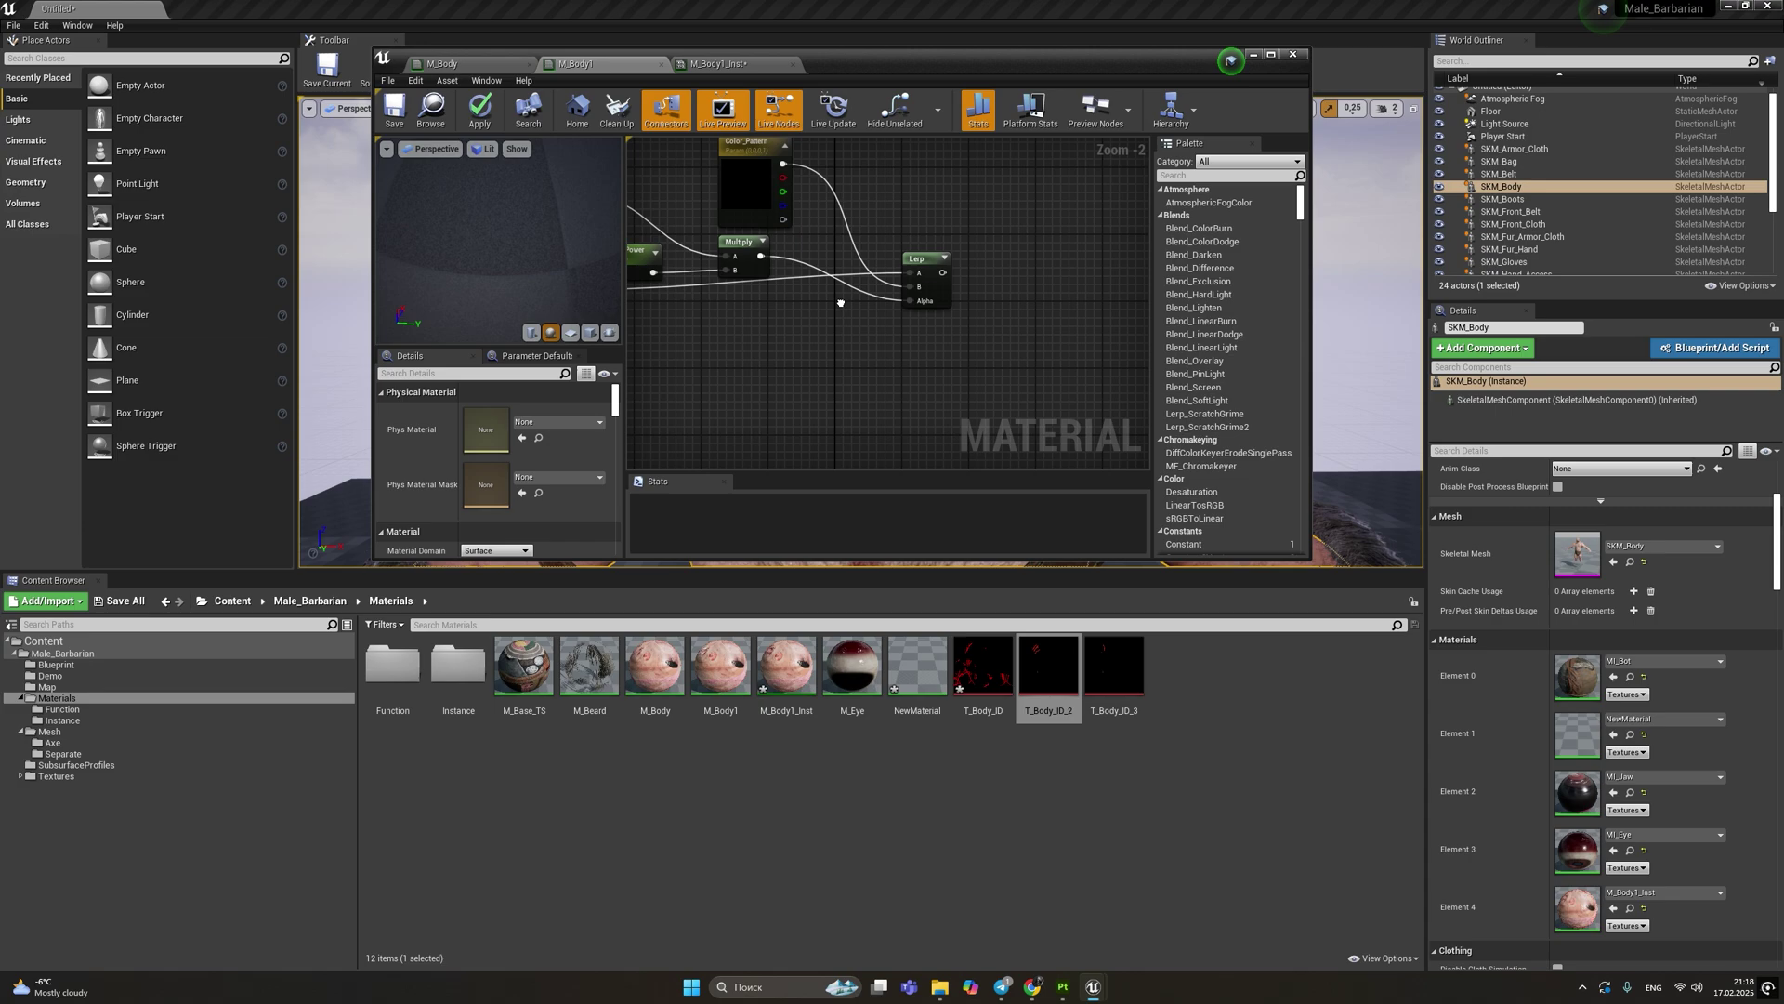
pyautogui.moveTo(928, 331); pyautogui.dragTo(974, 190, button='right')
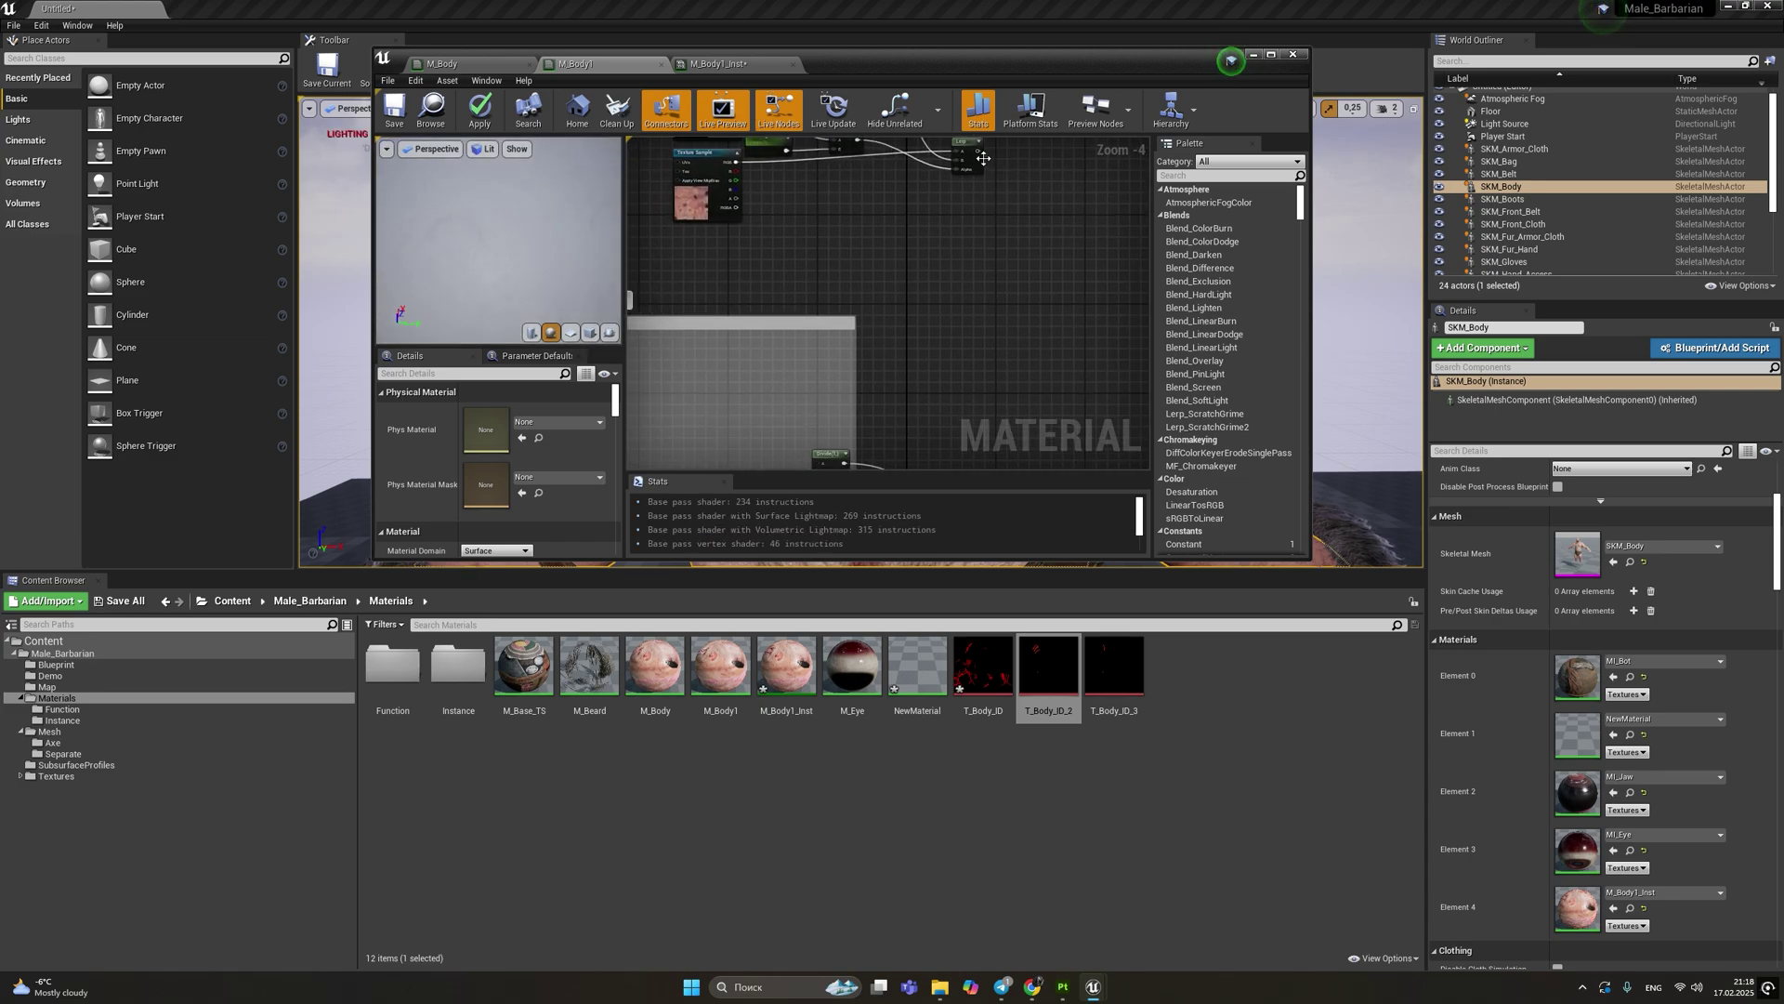
pyautogui.moveTo(979, 148); pyautogui.dragTo(819, 415)
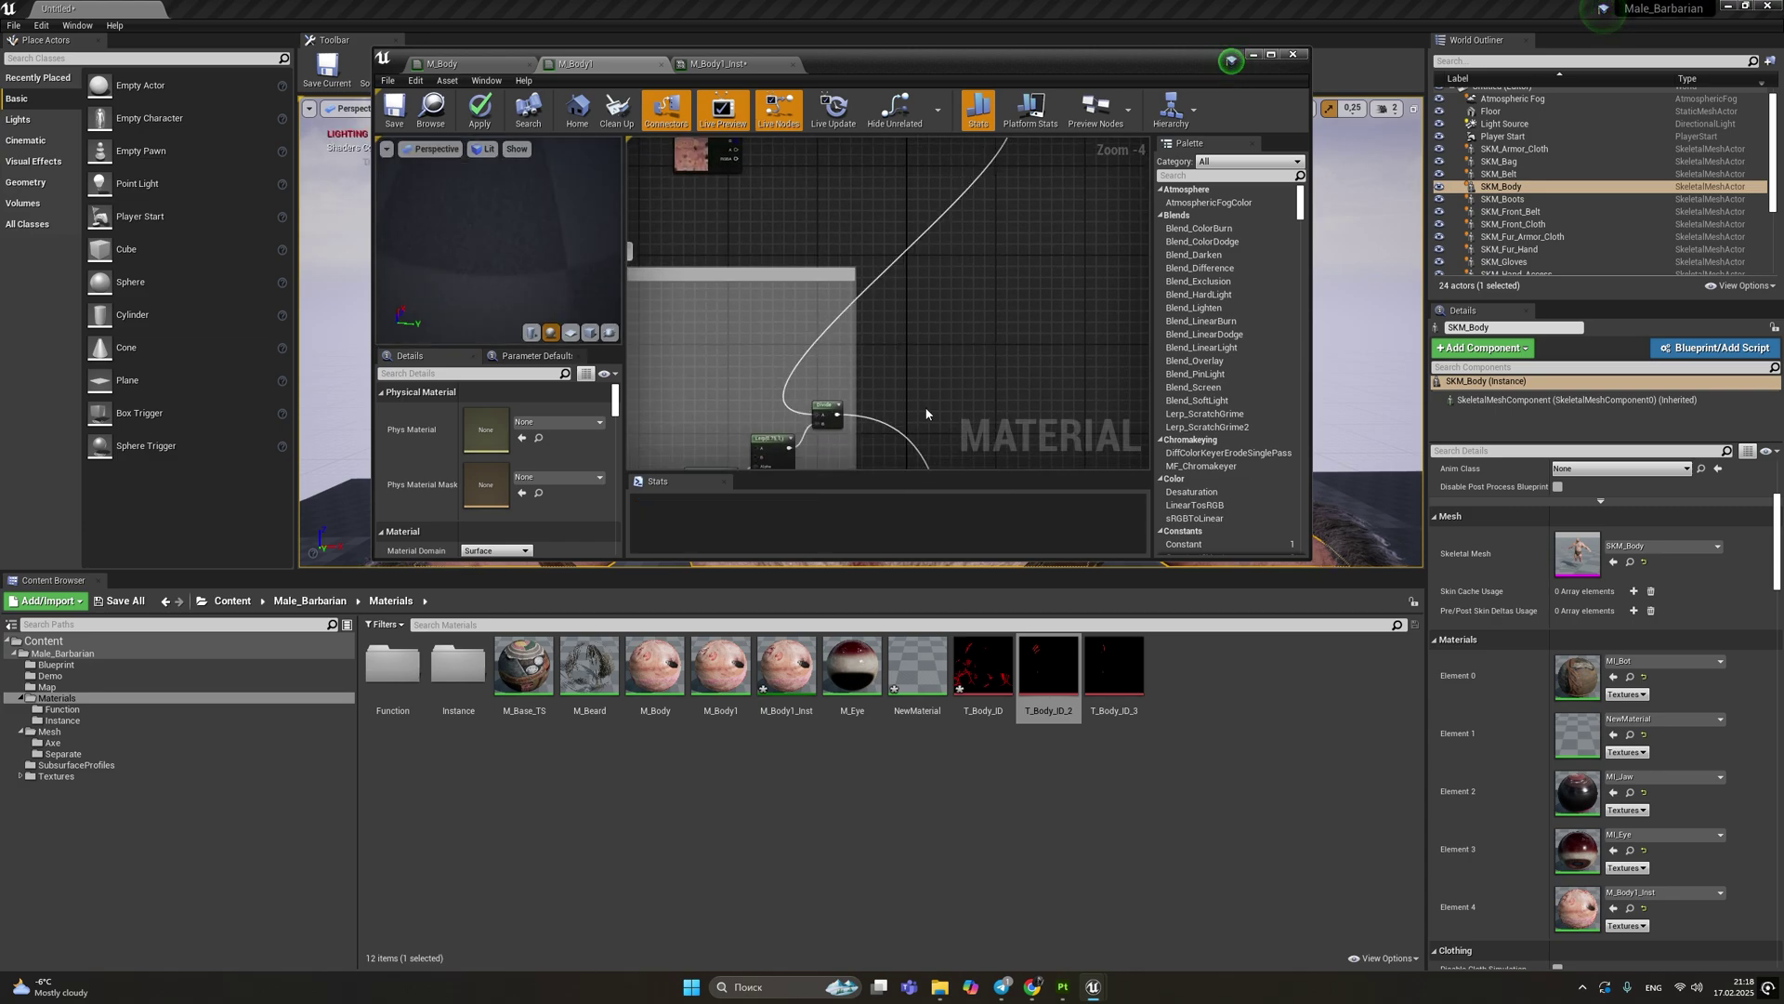
pyautogui.moveTo(931, 420); pyautogui.dragTo(837, 206, button='right')
pyautogui.moveTo(883, 461); pyautogui.dragTo(854, 354, button='right')
pyautogui.scroll(2, 854, 354)
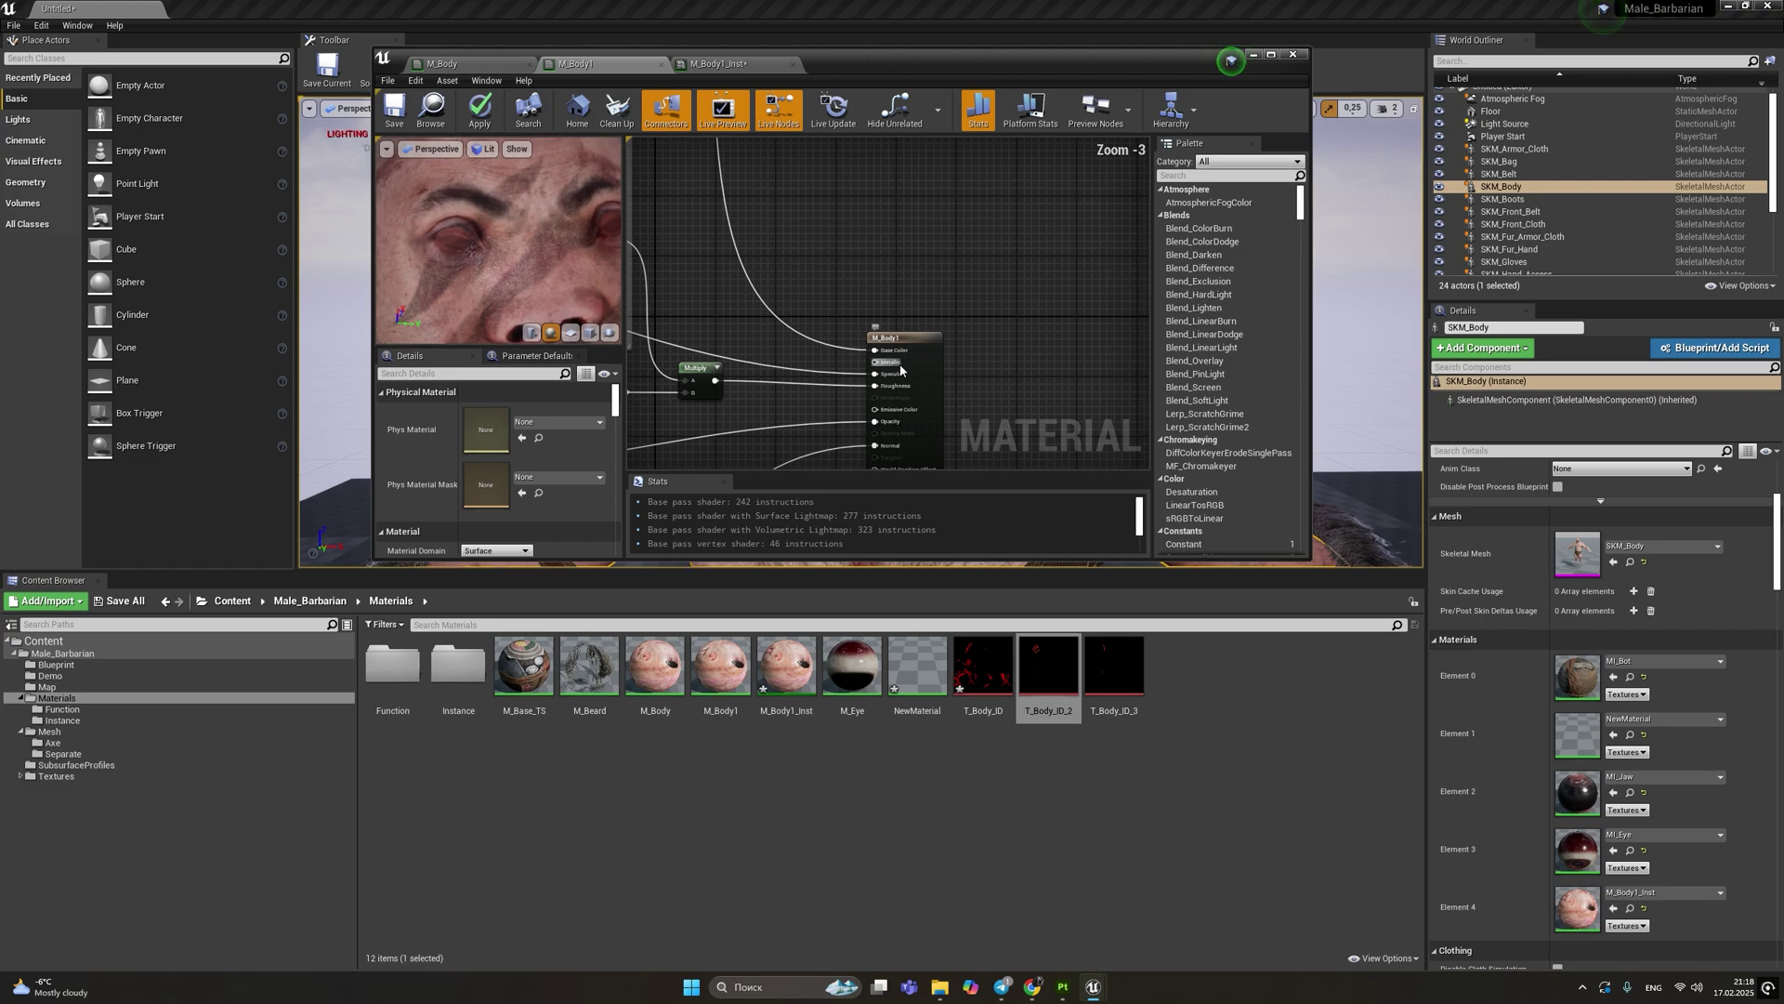
pyautogui.click(400, 123)
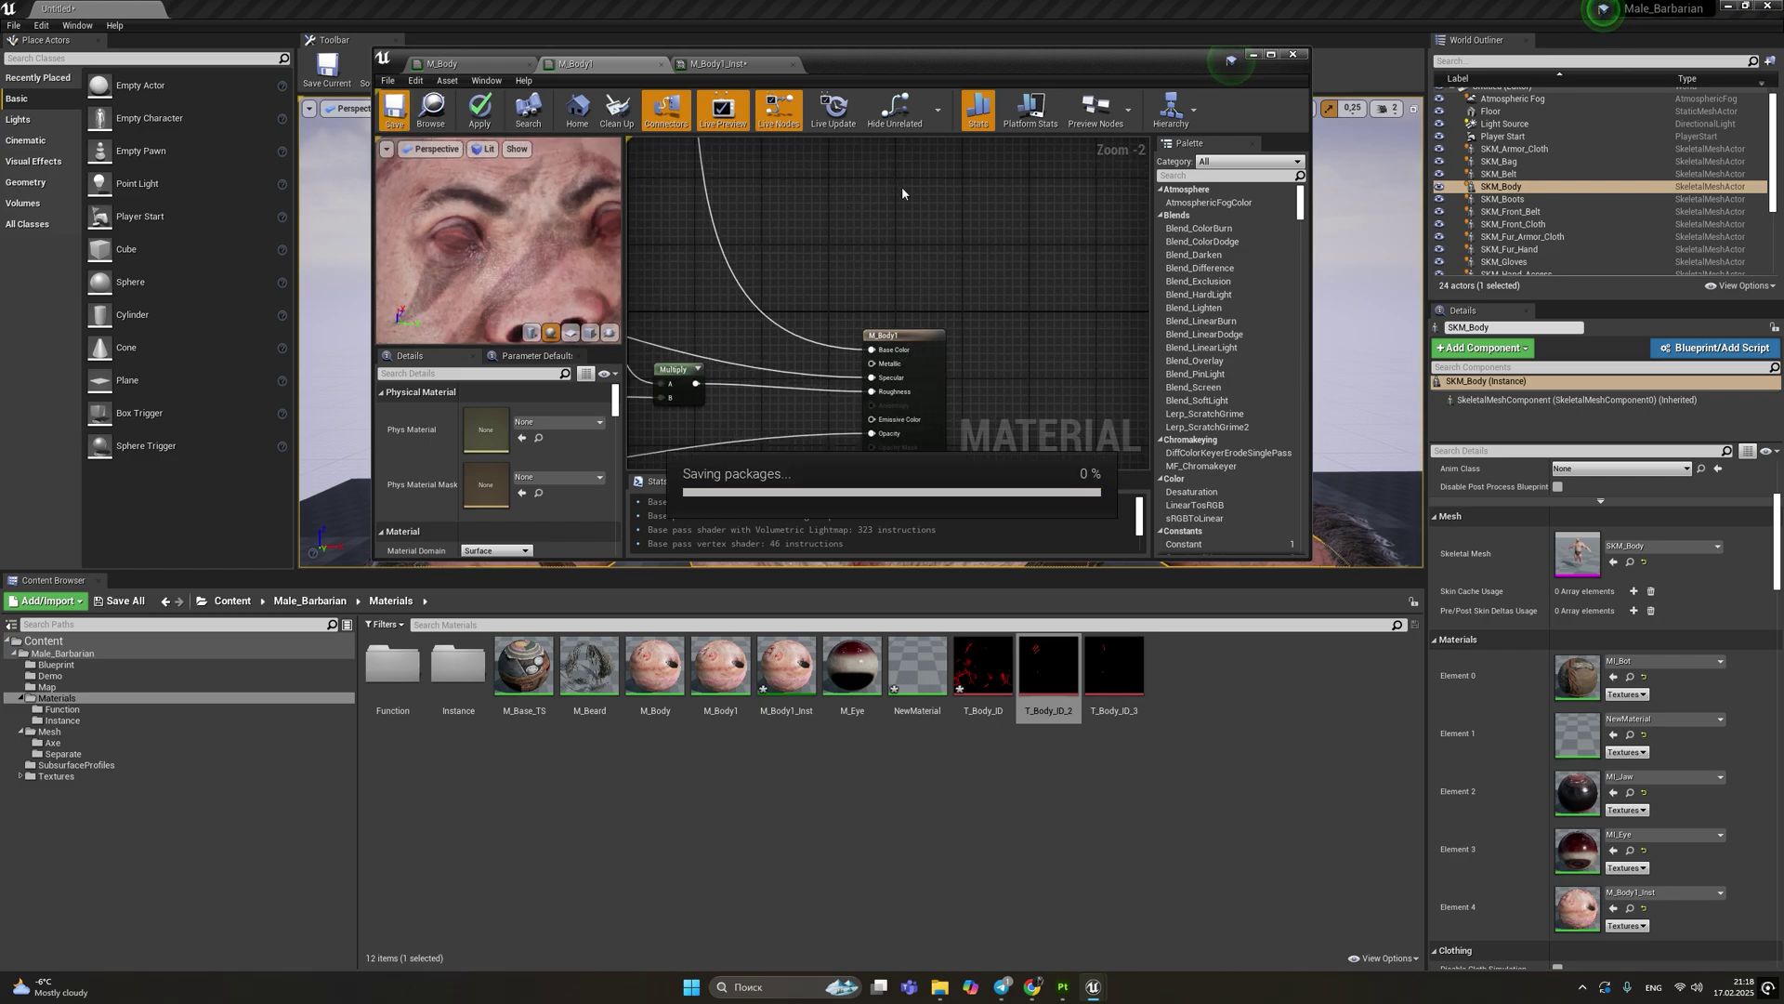
# Open the M_Body1_Inst material instance beside the character view, enable Pattern_Power and set it to about 1.96
pyautogui.click(1253, 54)
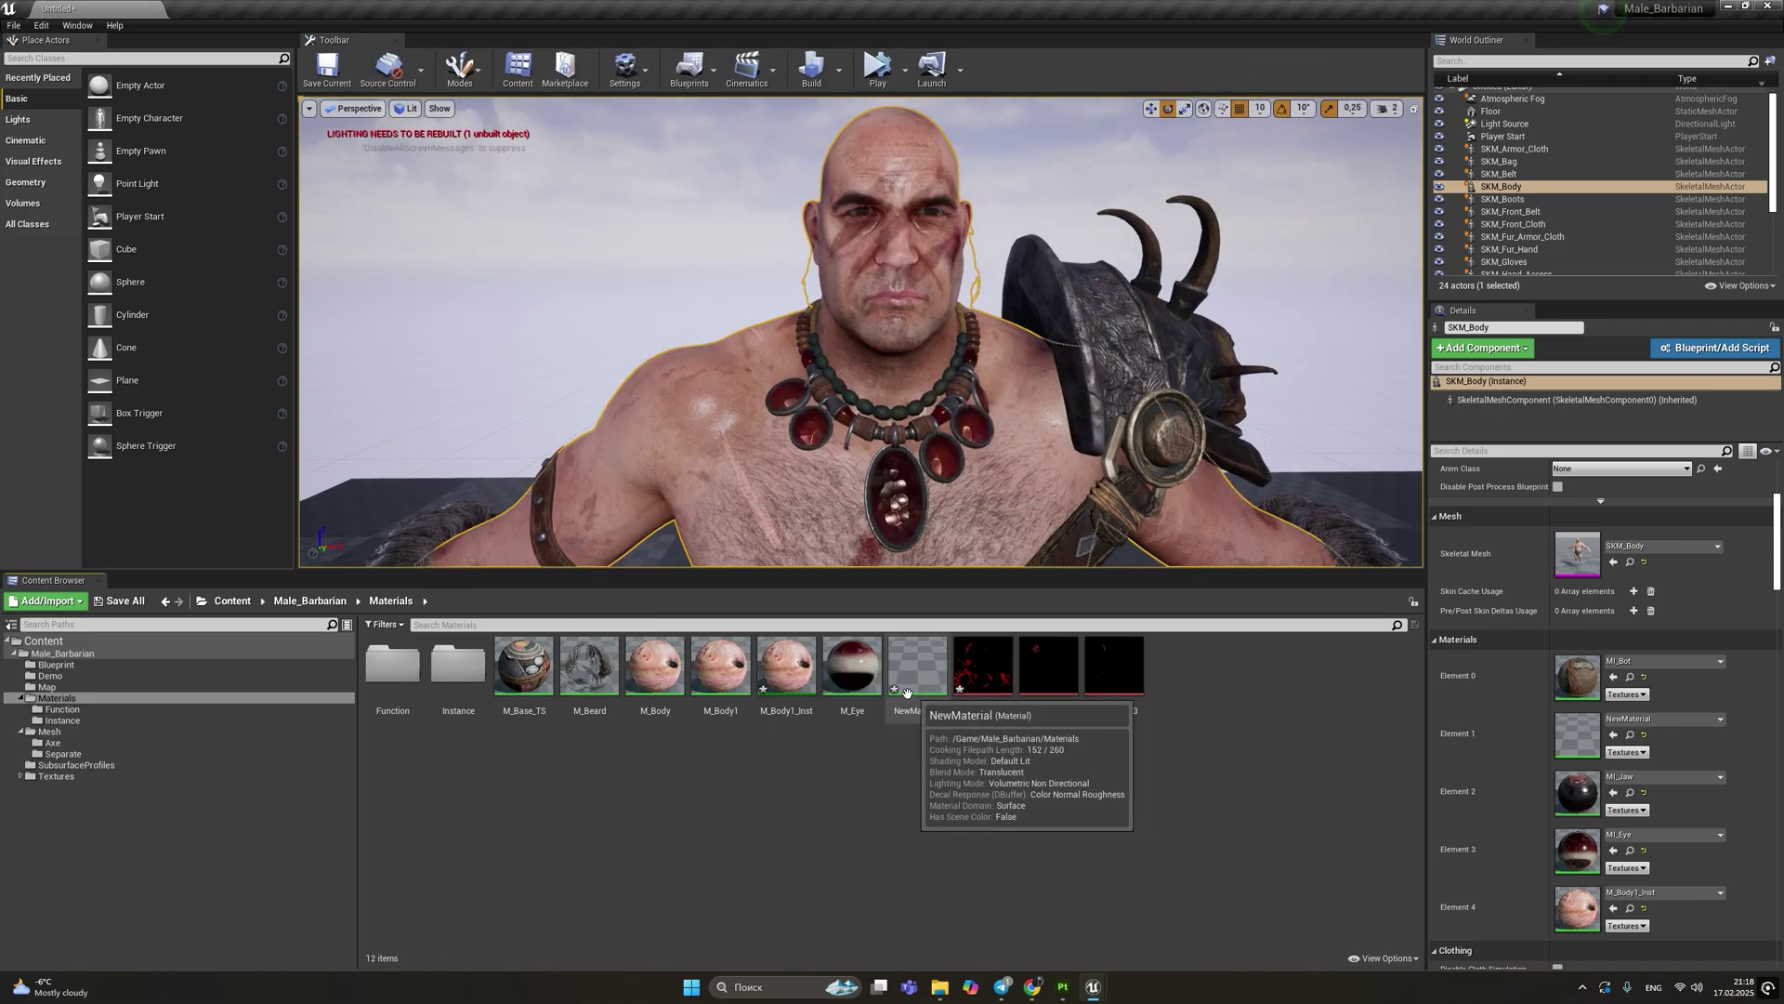
pyautogui.doubleClick(790, 674)
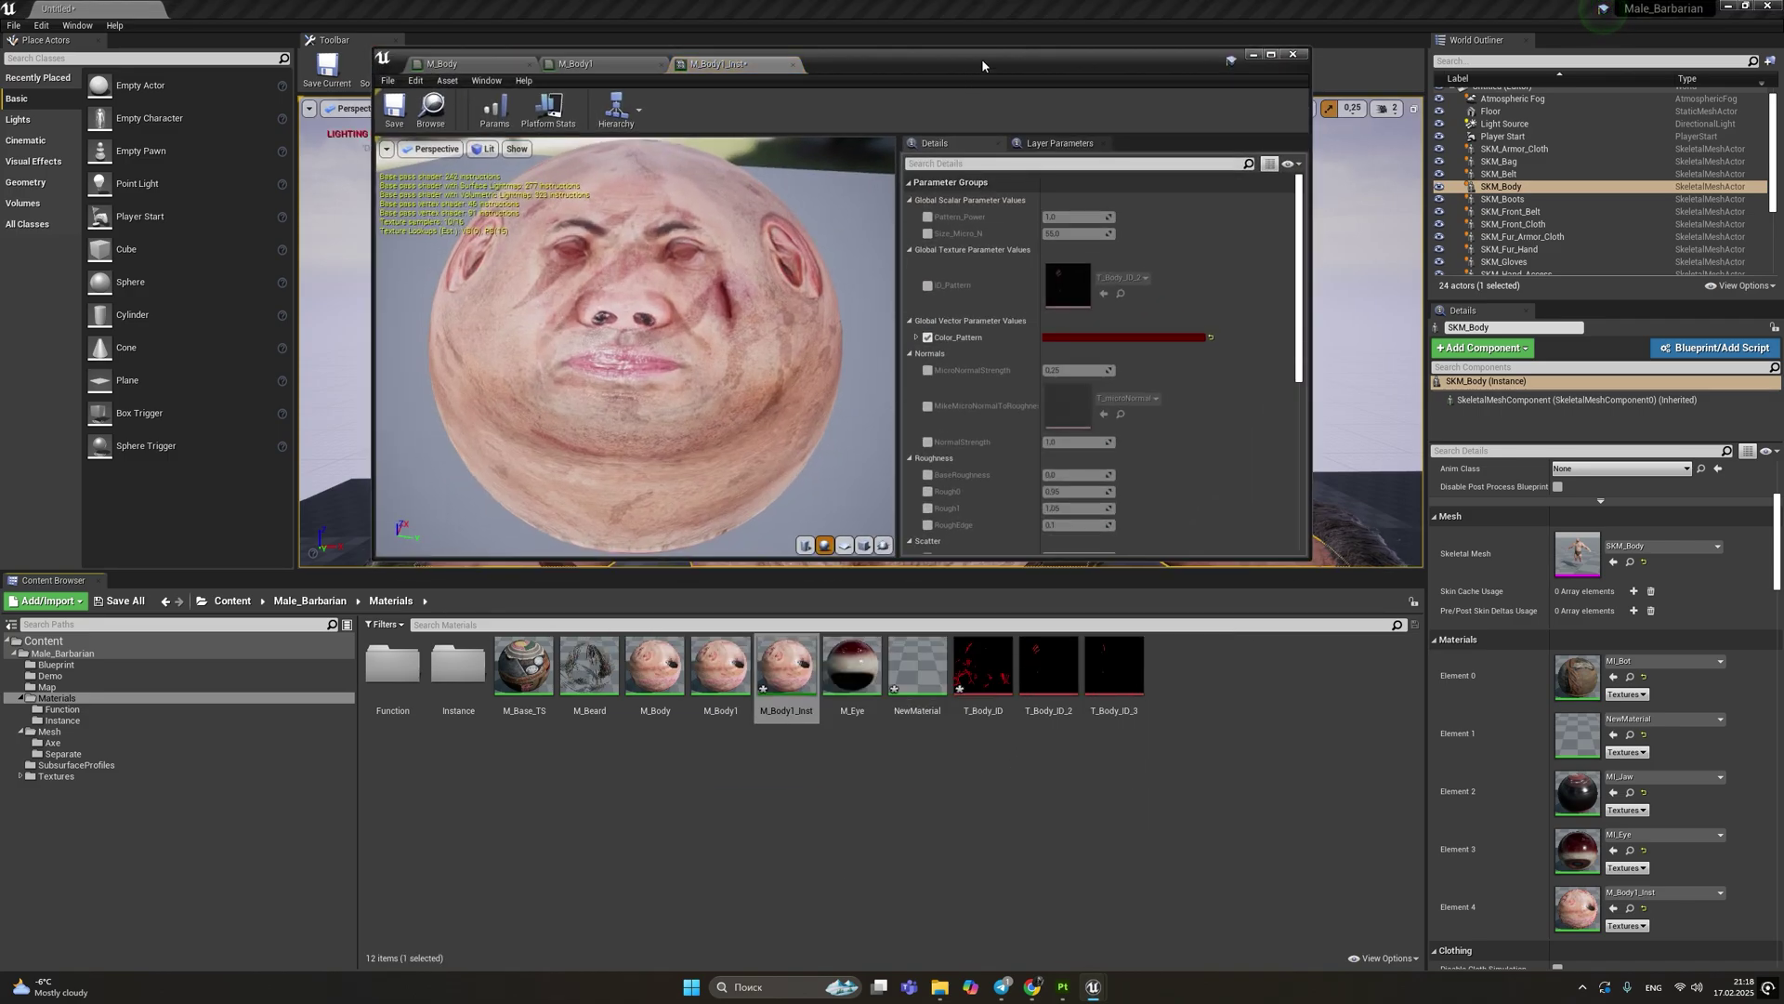
pyautogui.moveTo(981, 58); pyautogui.dragTo(430, 212)
pyautogui.click(834, 641)
pyautogui.click(832, 625)
pyautogui.moveTo(476, 375); pyautogui.dragTo(509, 375)
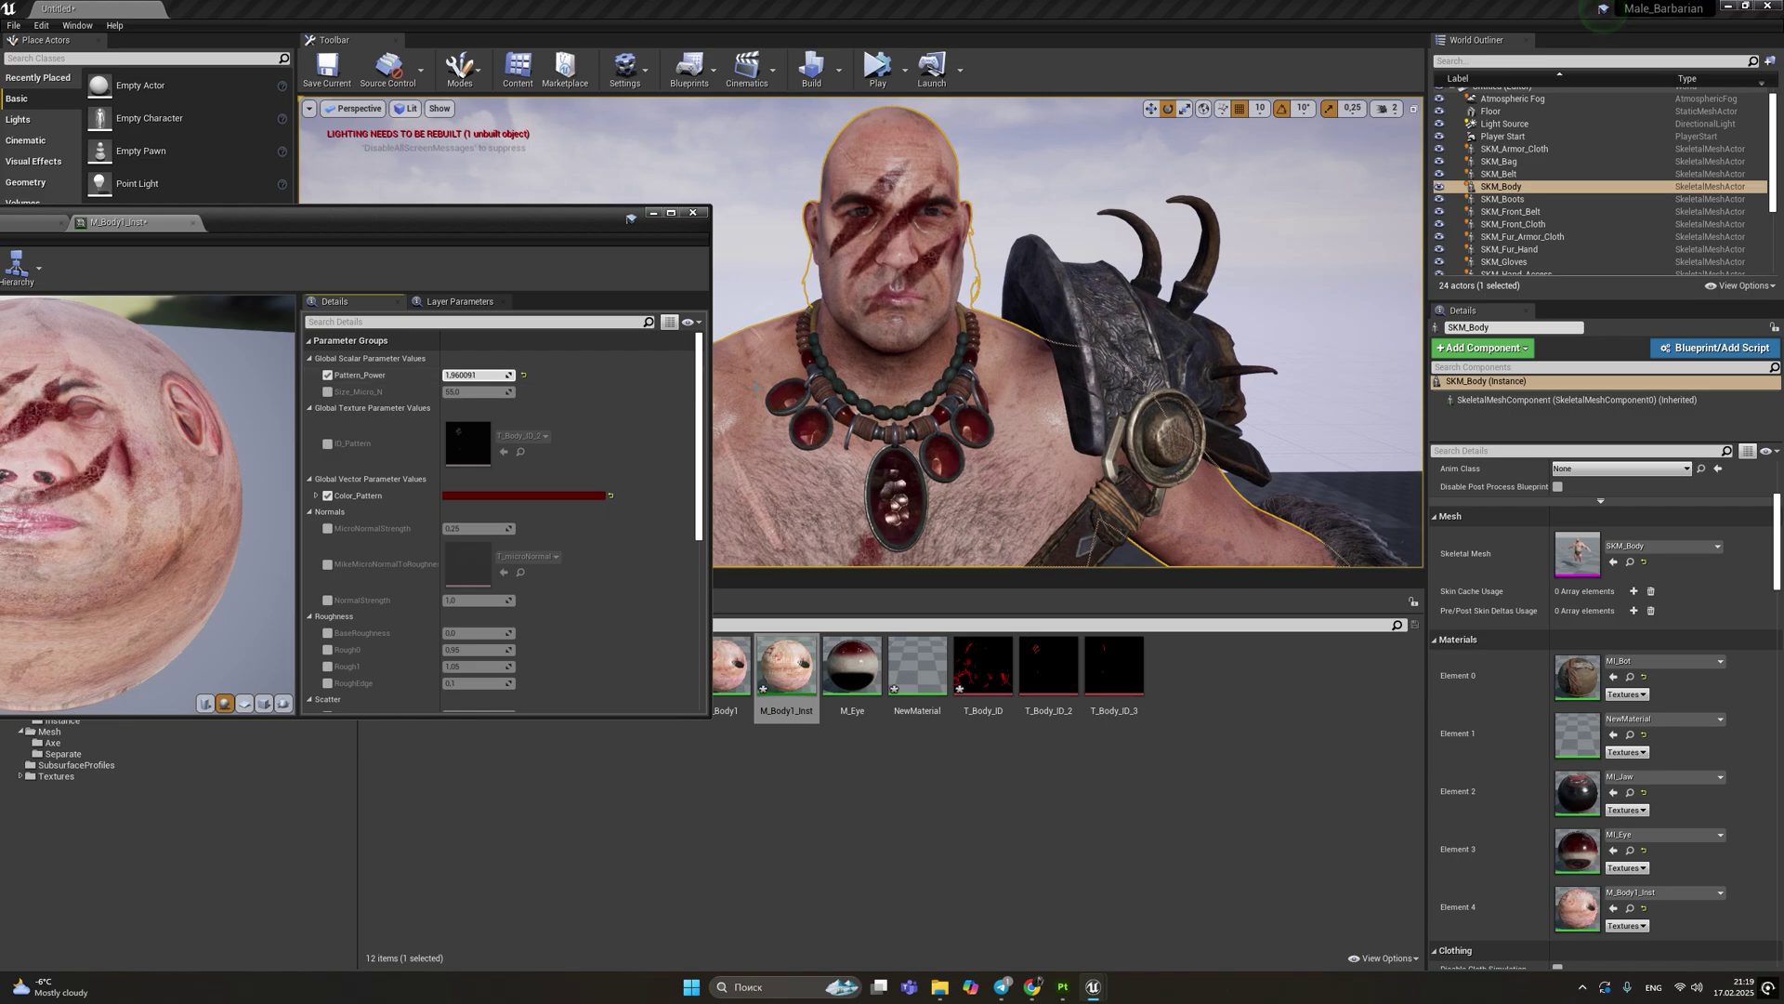
# Change the instance's Color_Pattern to a dark teal
pyautogui.click(561, 495)
pyautogui.click(703, 656)
pyautogui.moveTo(670, 651); pyautogui.dragTo(585, 604)
pyautogui.click(777, 836)
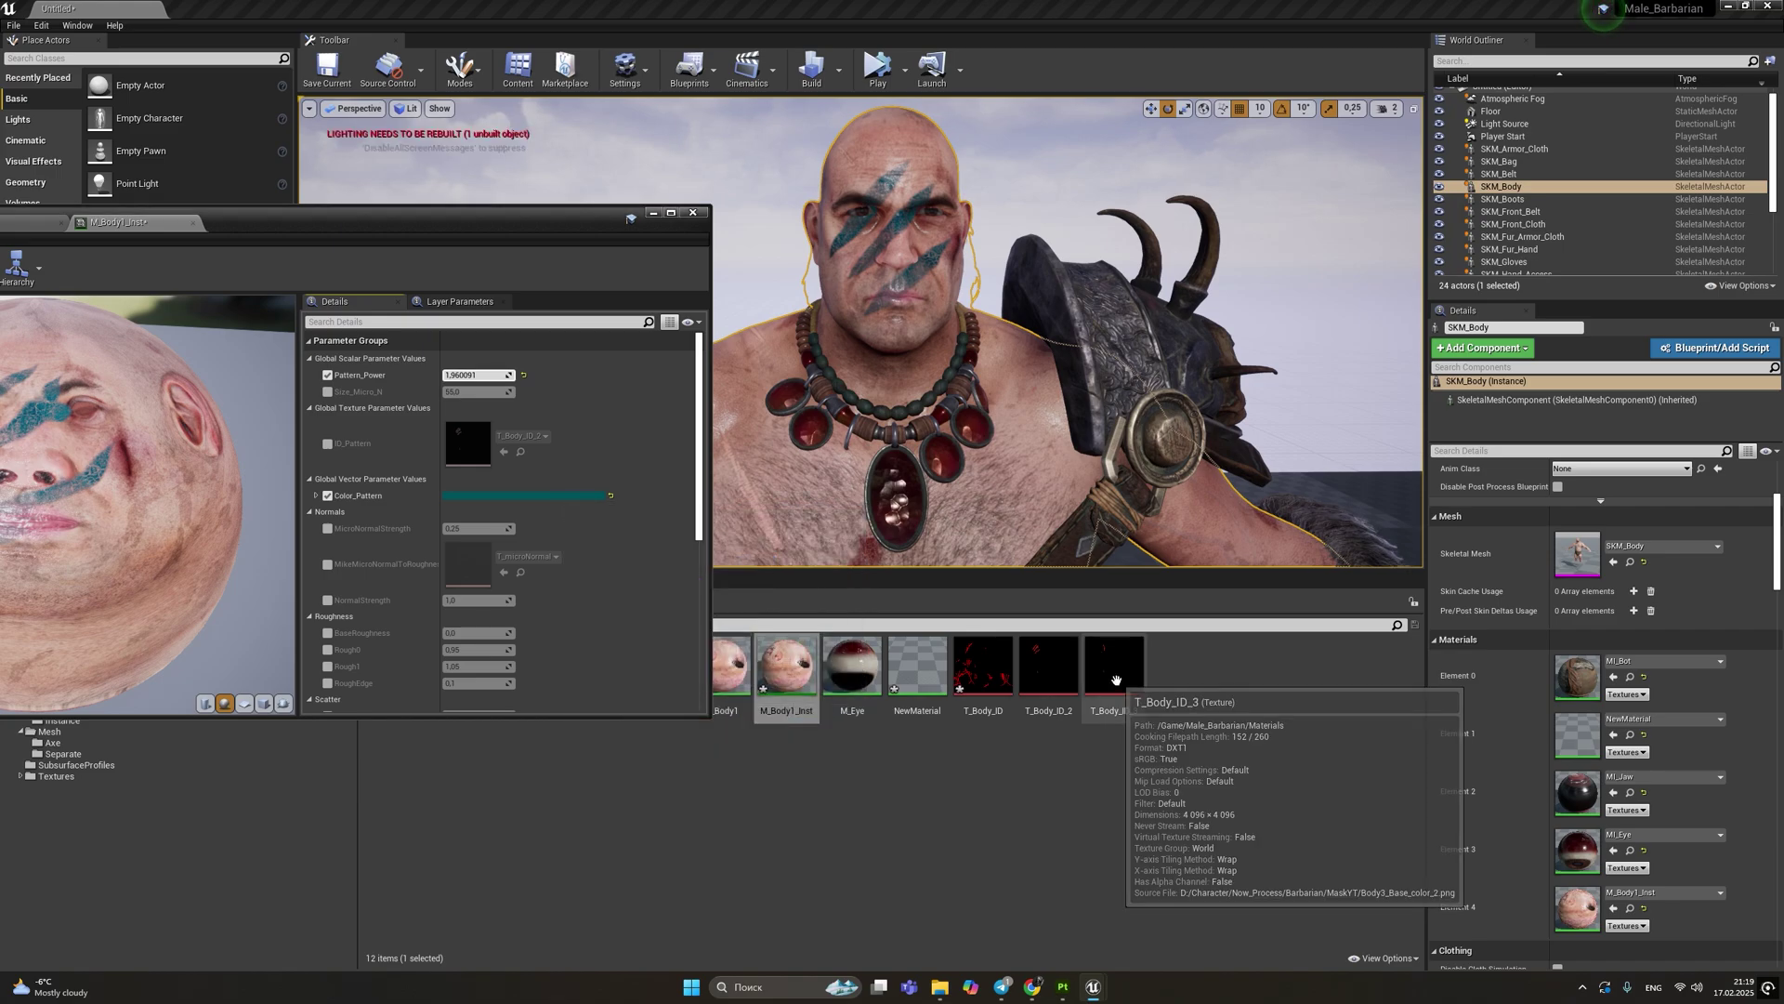
# Enable the ID_Pattern override in the material instance and assign the T_Body_ID_3 texture to it
pyautogui.moveTo(1115, 676); pyautogui.dragTo(472, 453)
pyautogui.click(327, 443)
pyautogui.moveTo(940, 353); pyautogui.dragTo(894, 323, button='right')
# Assign the T_Body_ID texture to ID_Pattern and set Pattern_Power to about 1.3
pyautogui.moveTo(983, 667); pyautogui.dragTo(469, 446)
pyautogui.scroll(-4, 929, 362)
pyautogui.moveTo(929, 362)
pyautogui.mouseDown(button='right')
pyautogui.moveTo(897, 408)
pyautogui.moveTo(859, 409)
pyautogui.mouseUp(button='right')
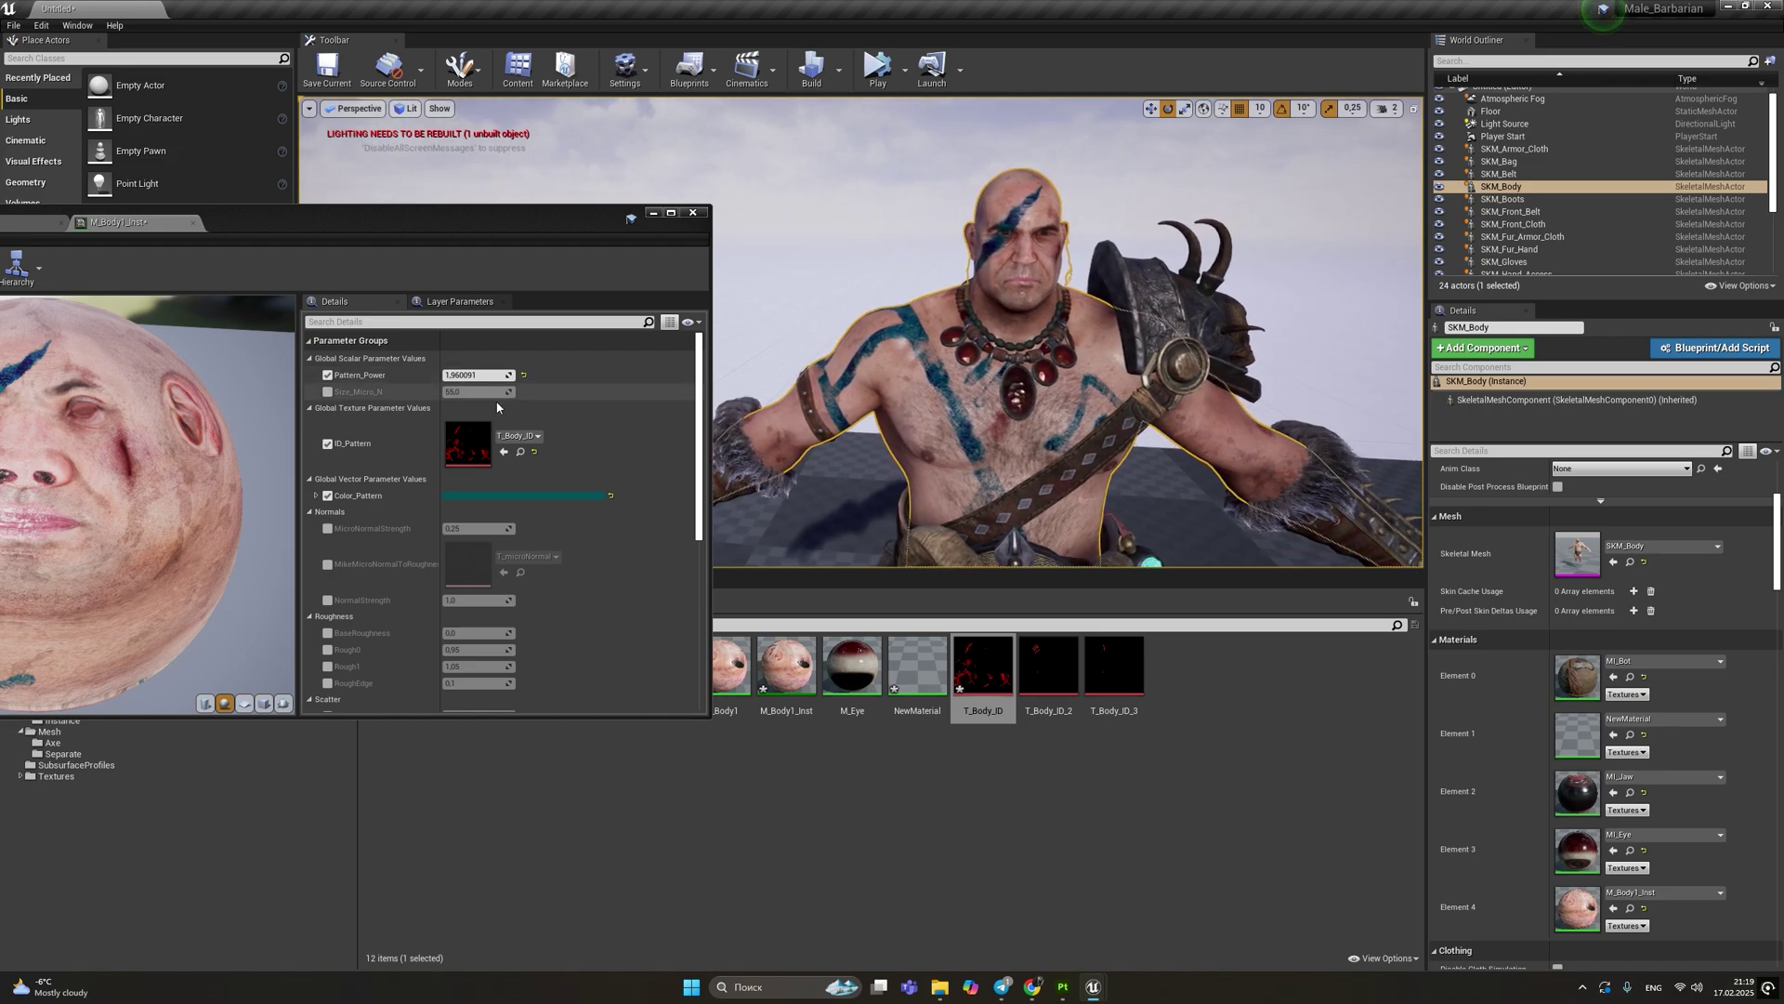
pyautogui.moveTo(478, 375); pyautogui.dragTo(437, 375)
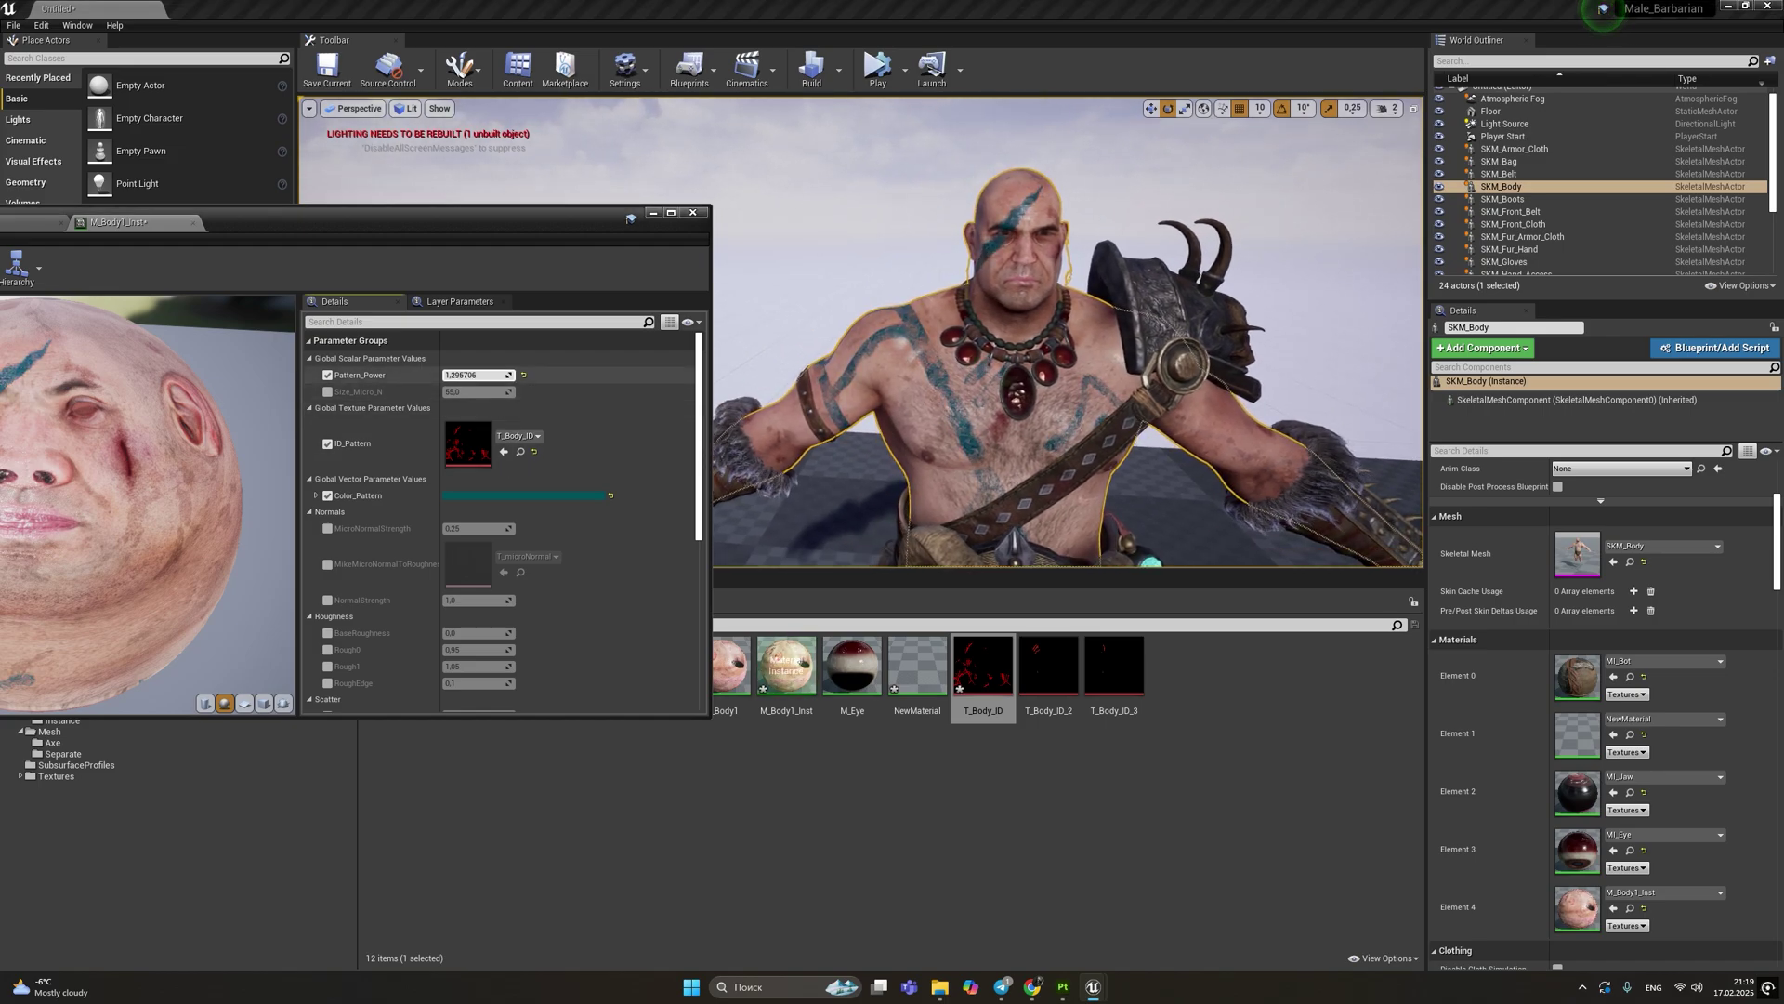
# Try T_Body_ID_2 and T_Body_ID_3 as the ID_Pattern texture and return it to T_Body_ID
pyautogui.moveTo(1048, 665); pyautogui.dragTo(493, 444)
pyautogui.moveTo(1115, 665); pyautogui.dragTo(492, 450)
pyautogui.moveTo(983, 666); pyautogui.dragTo(492, 451)
pyautogui.moveTo(1004, 390); pyautogui.dragTo(1001, 347, button='right')
pyautogui.scroll(-3, 769, 437)
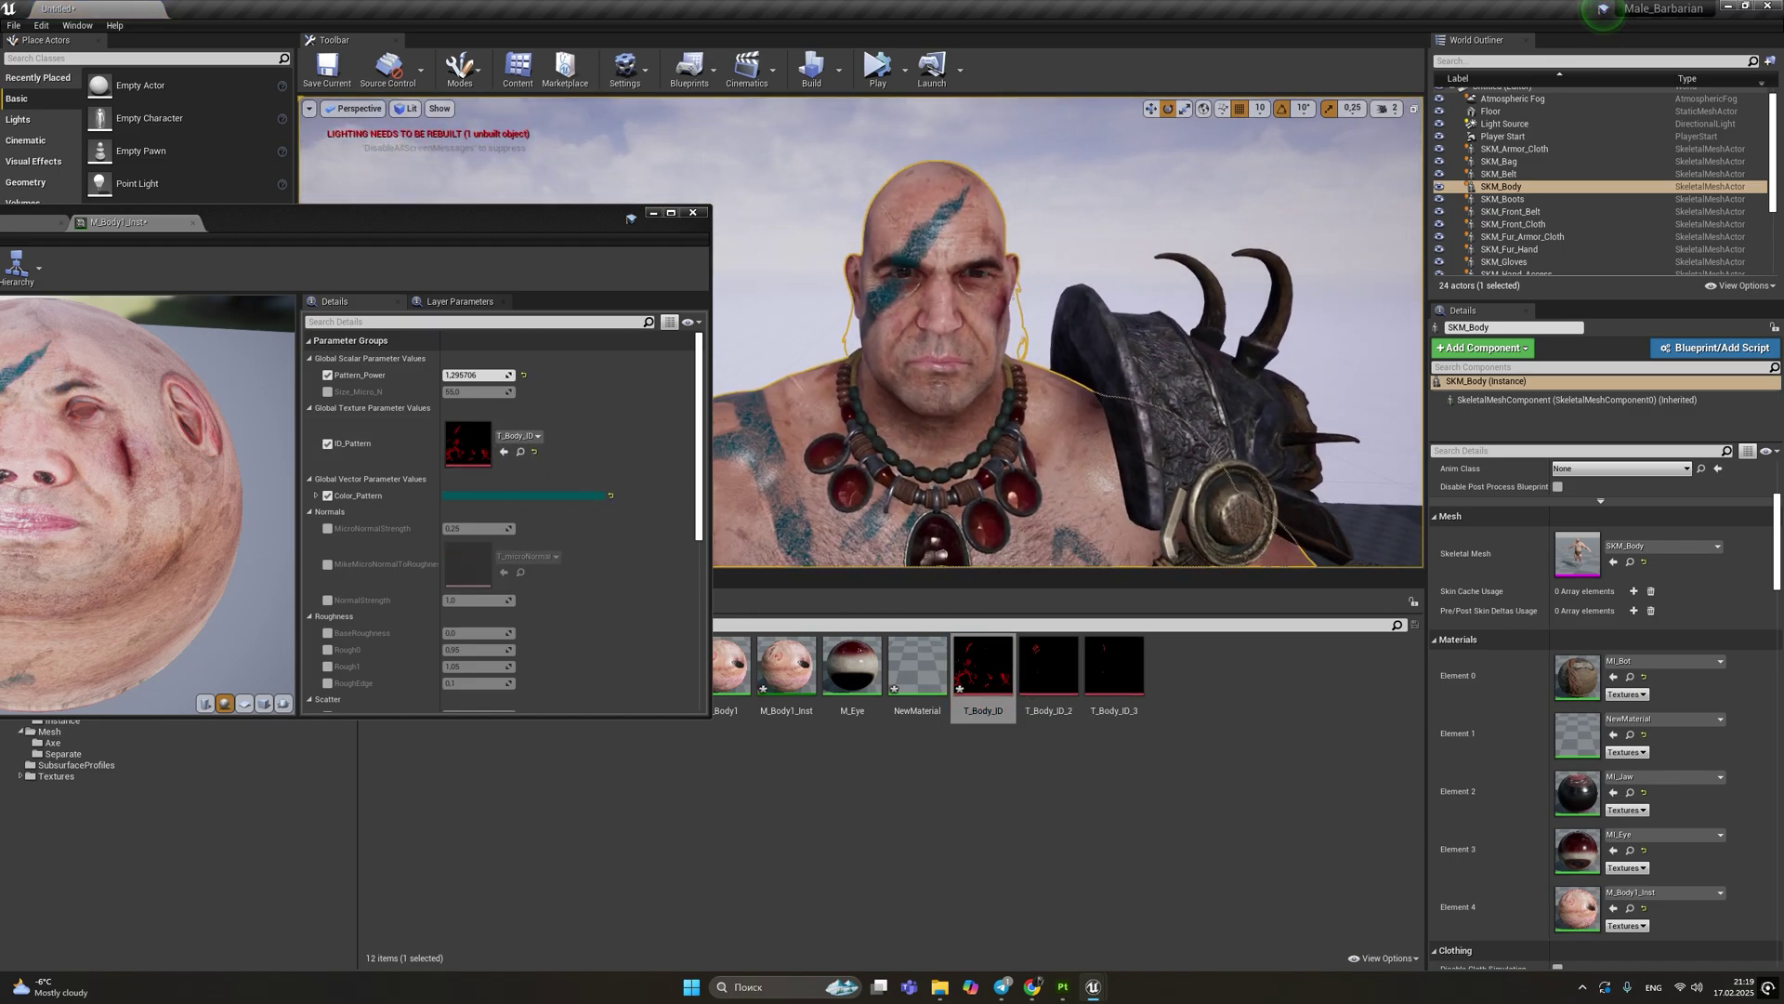